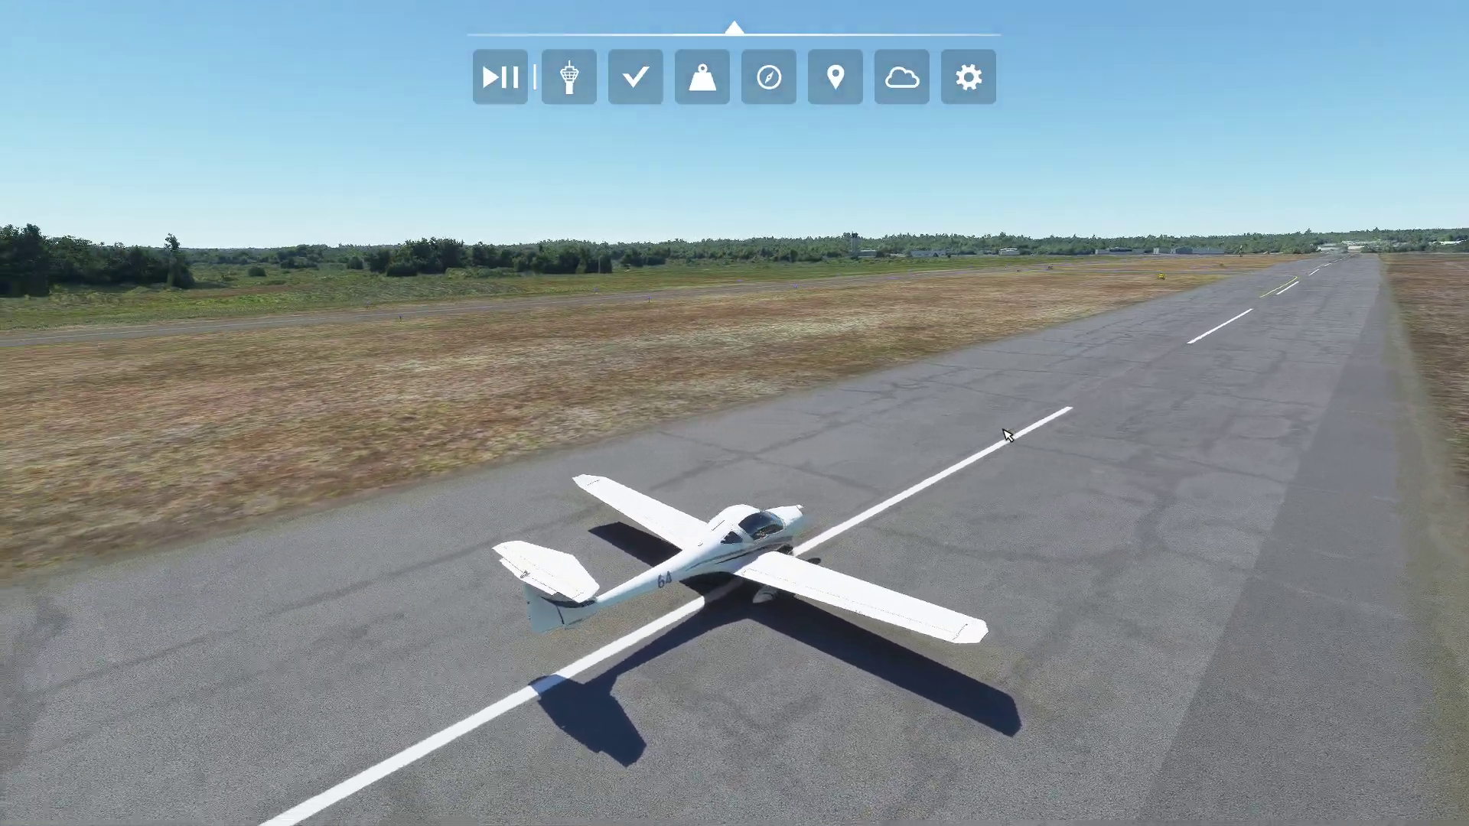
Step: Switch to Little Navmap and connect it directly to the flight simulator running on the same computer
key(End)
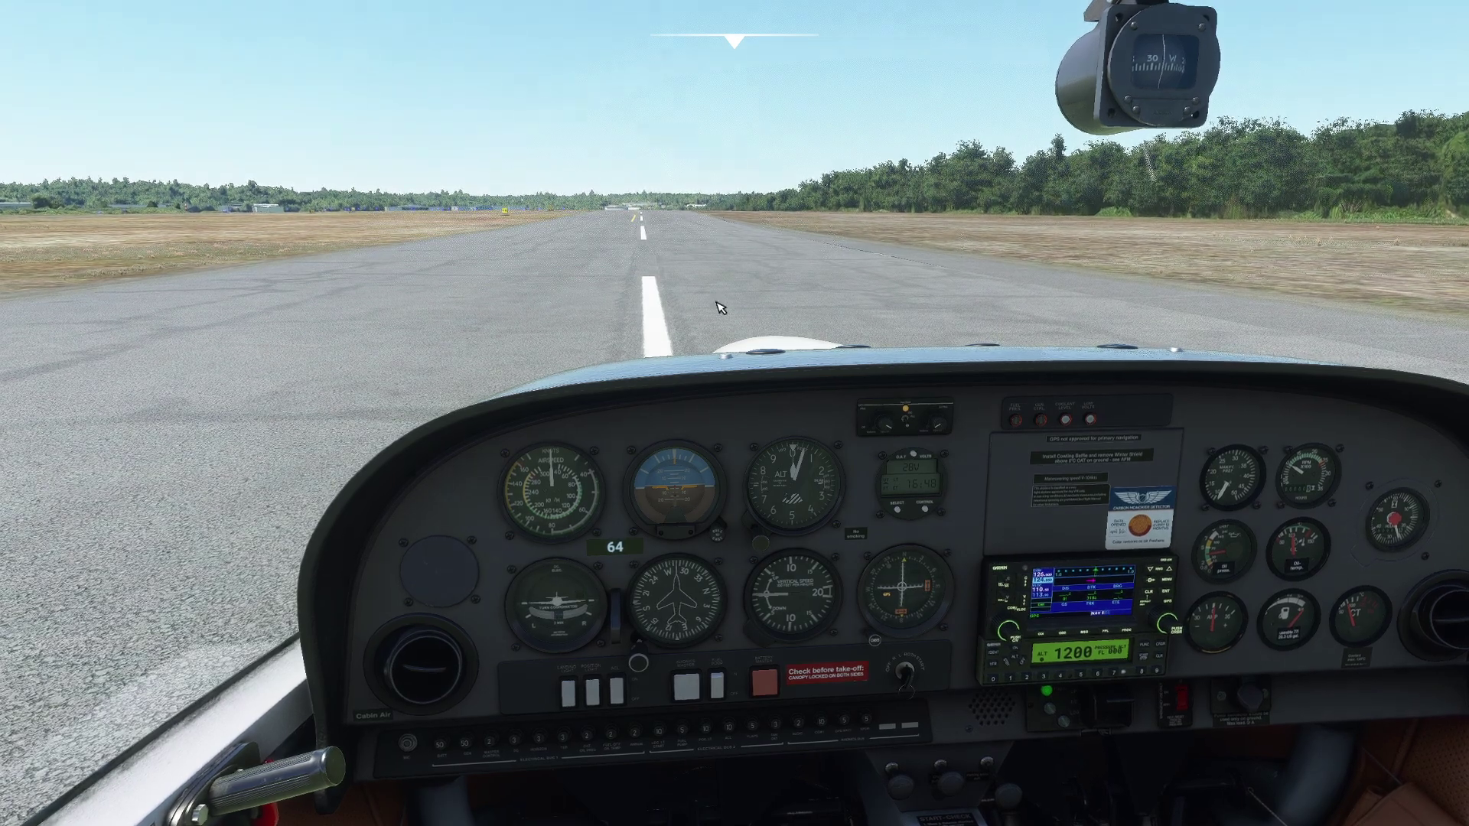
key(alt+Tab)
key(alt+Tab)
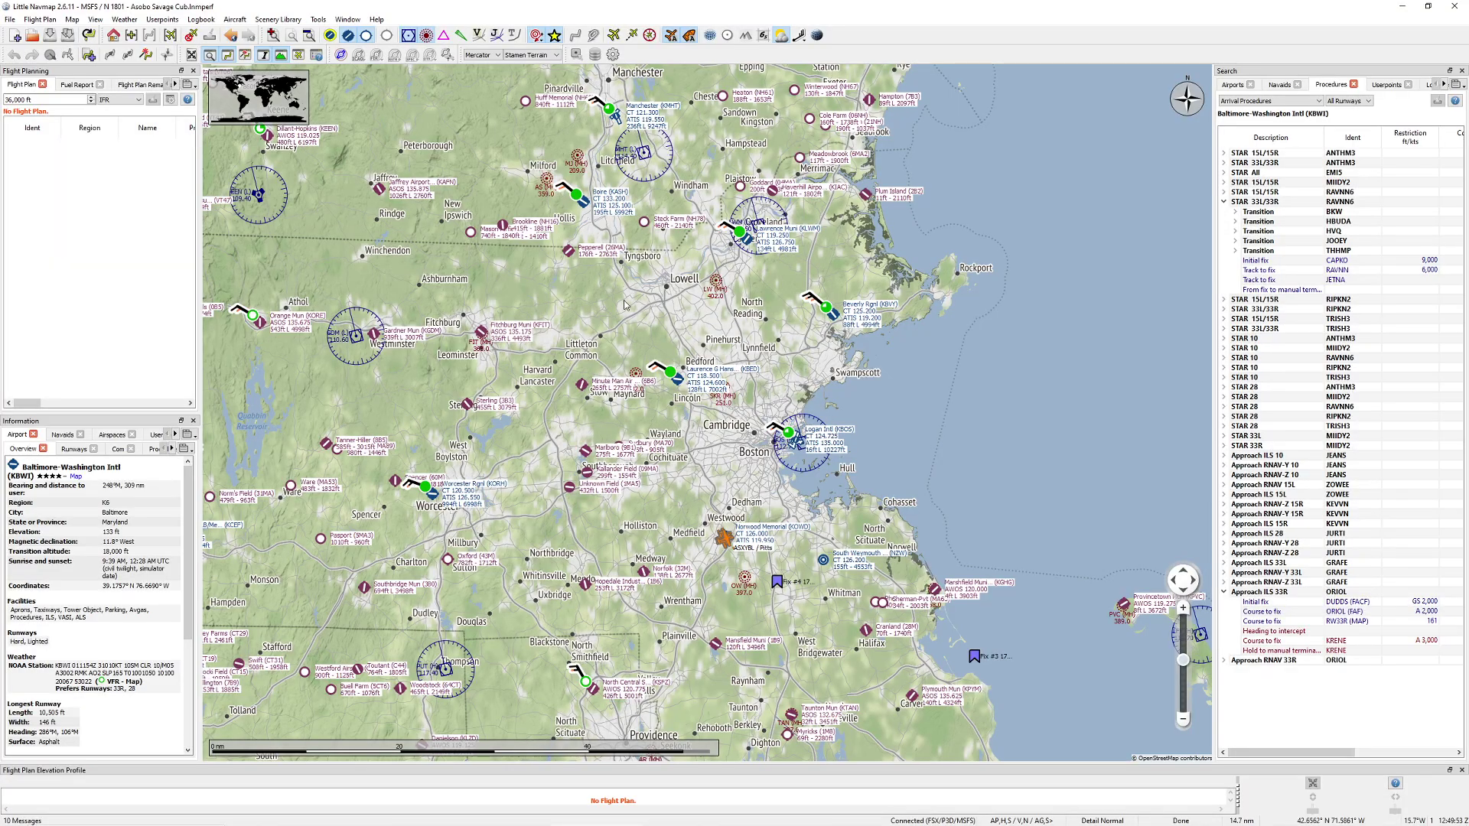
scroll(633, 442, down, 5)
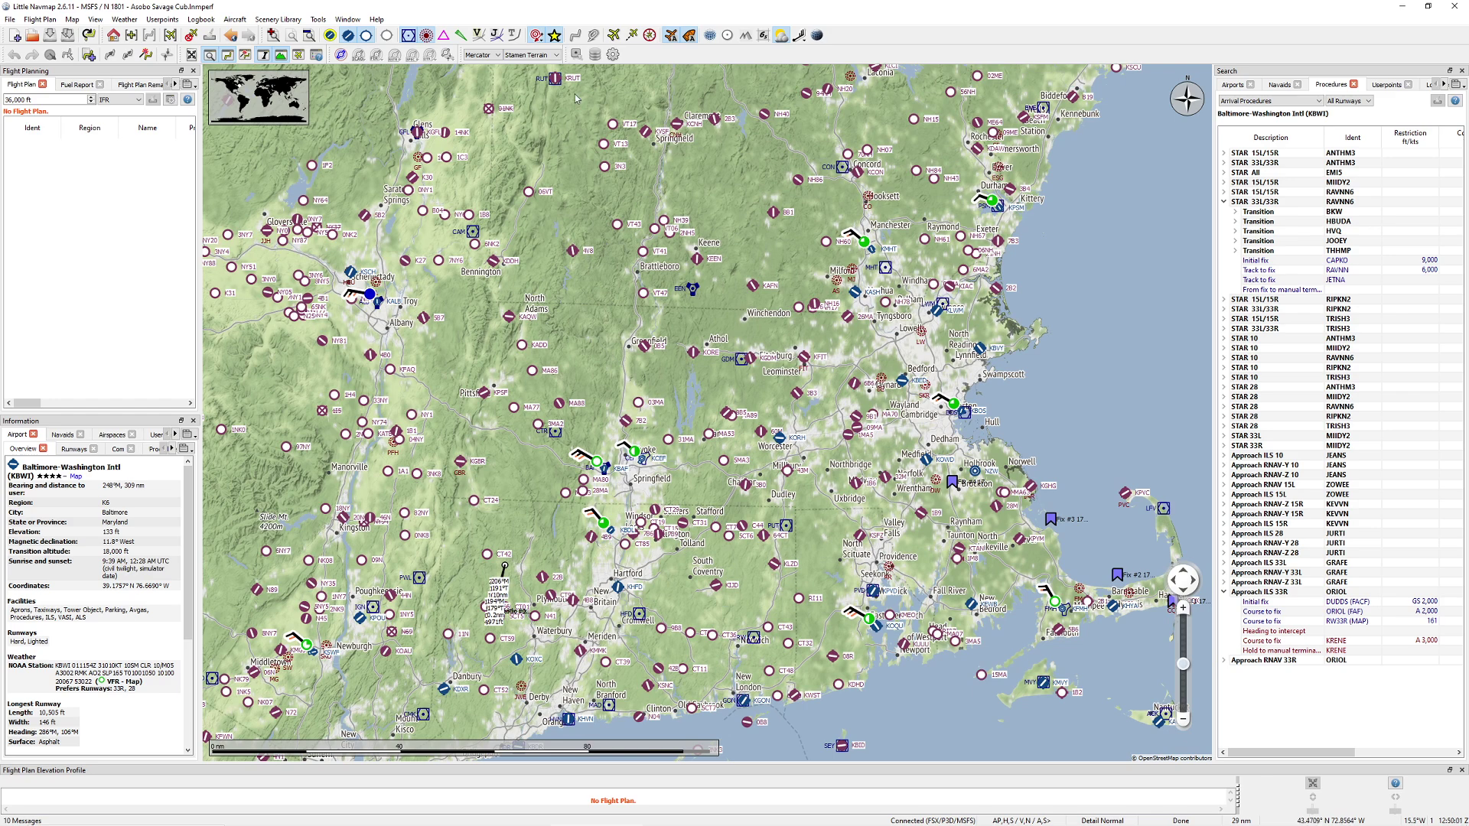
key(ctrl+shift+c)
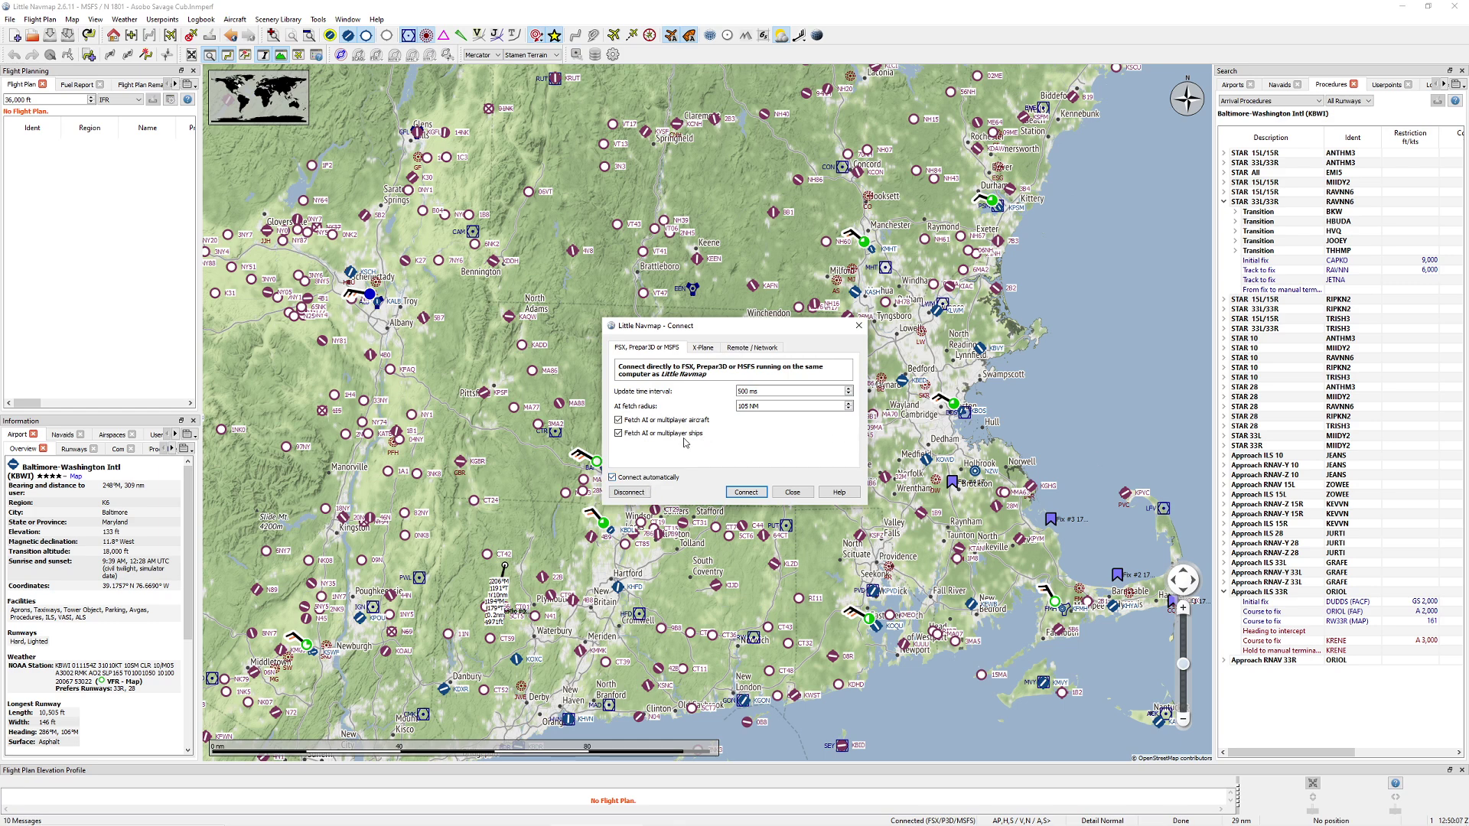
click(739, 490)
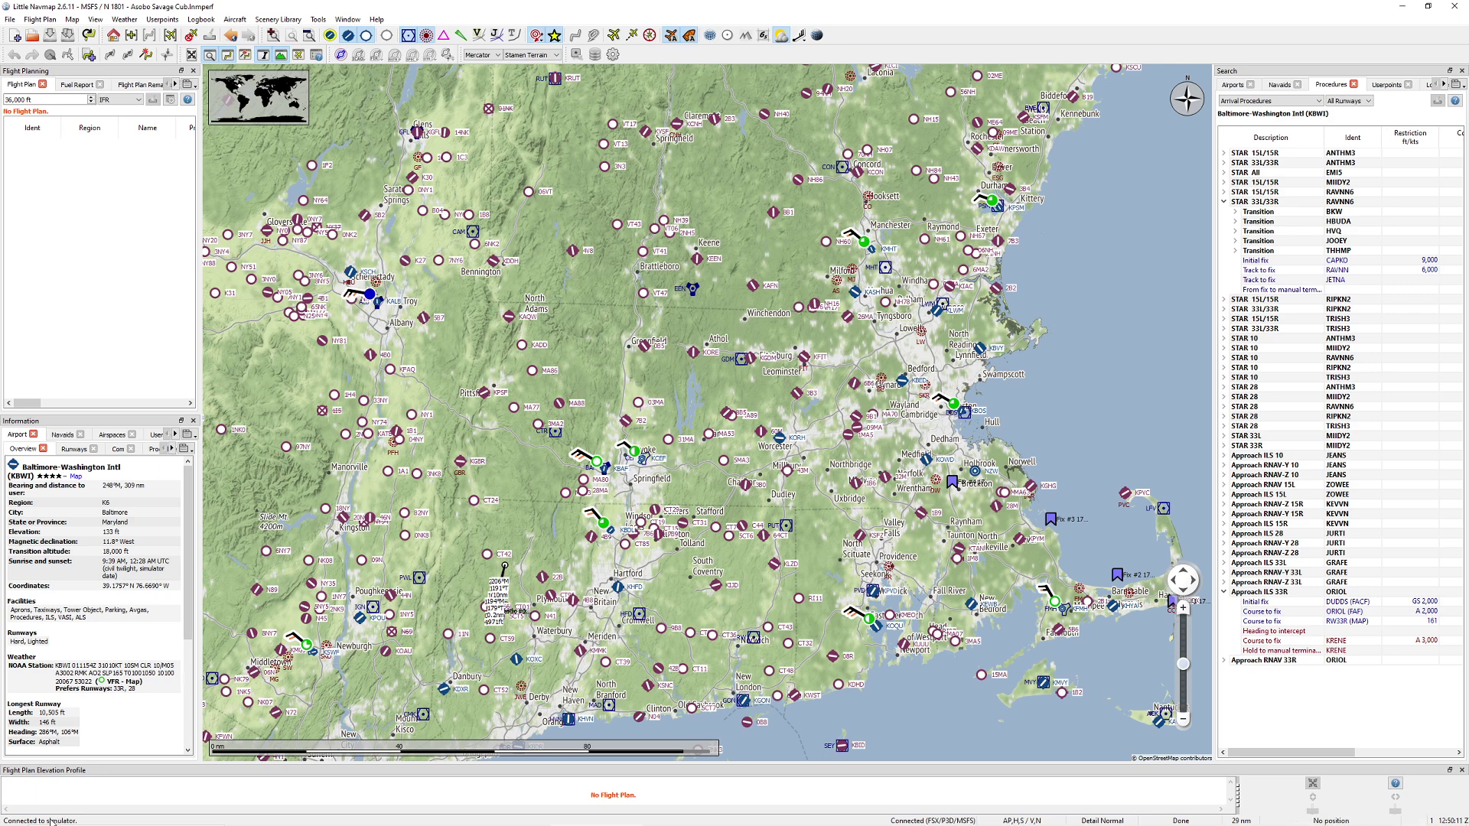
Step: Locate the aircraft at Norwood Memorial on the map and turn on centring the map on the aircraft
mouse_move(44, 822)
drag(1048, 273, 889, 442)
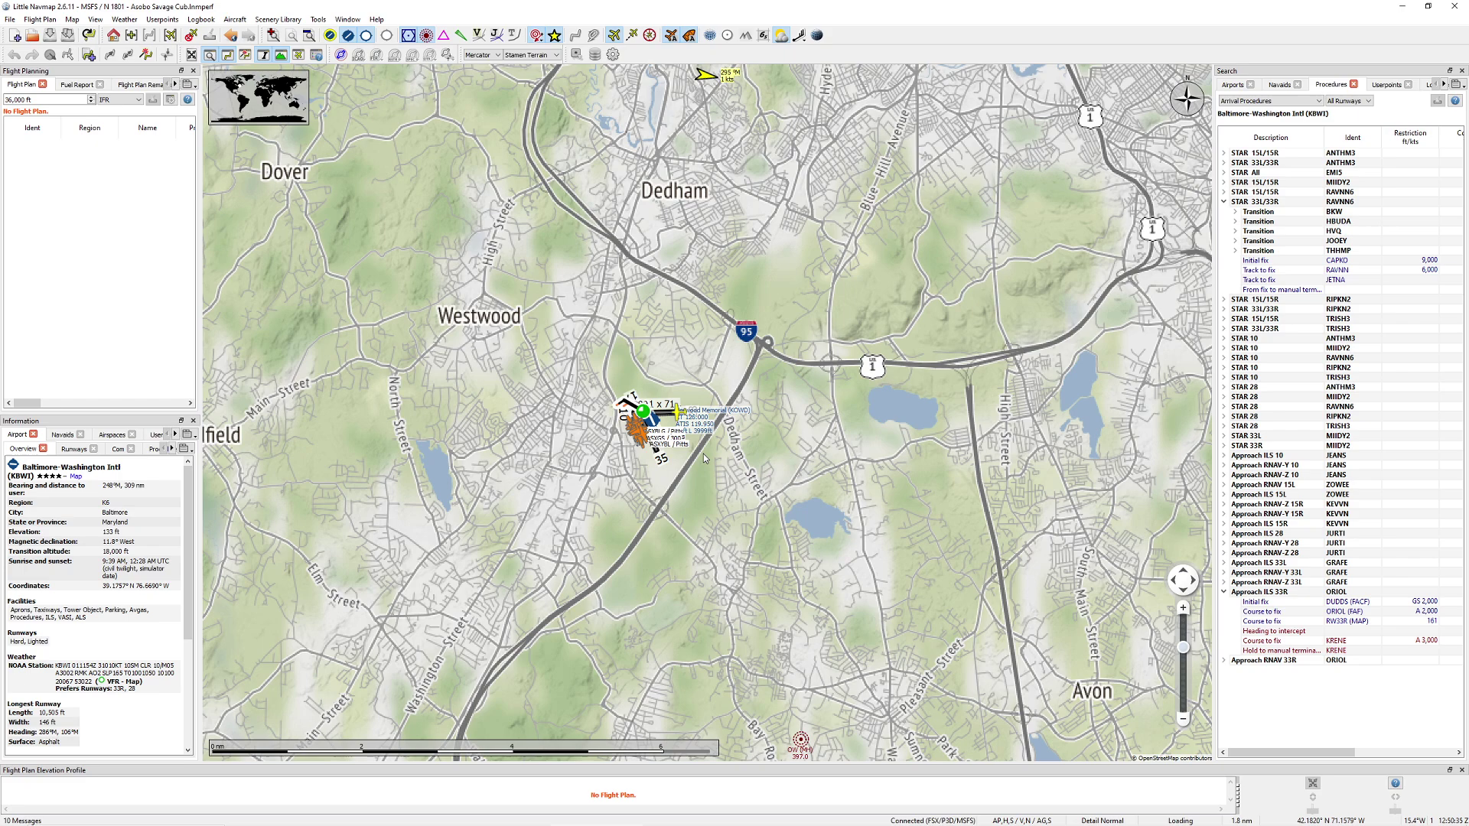
drag(695, 380, 743, 410)
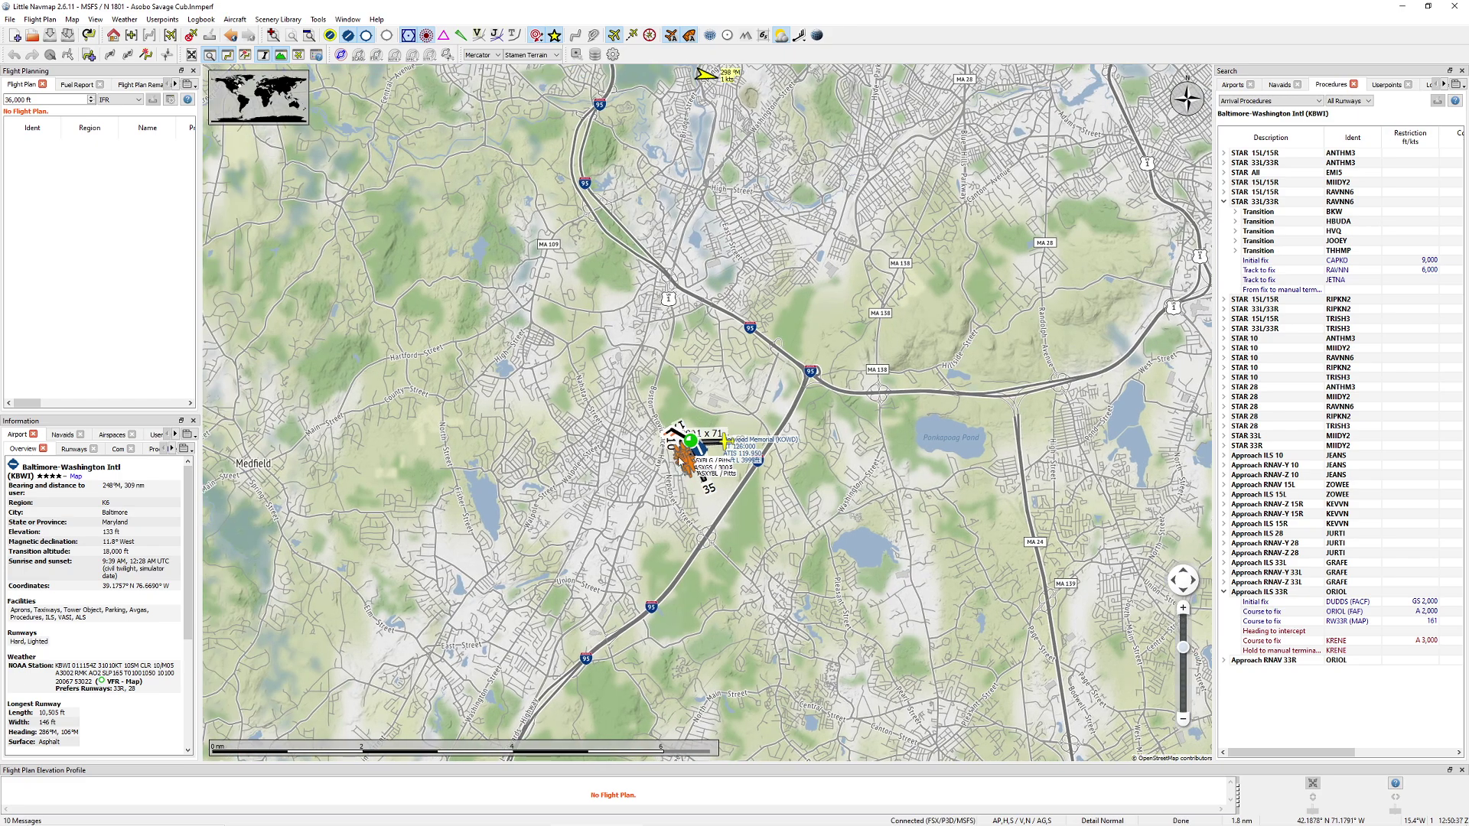
scroll(660, 375, down, 2)
drag(664, 329, 665, 439)
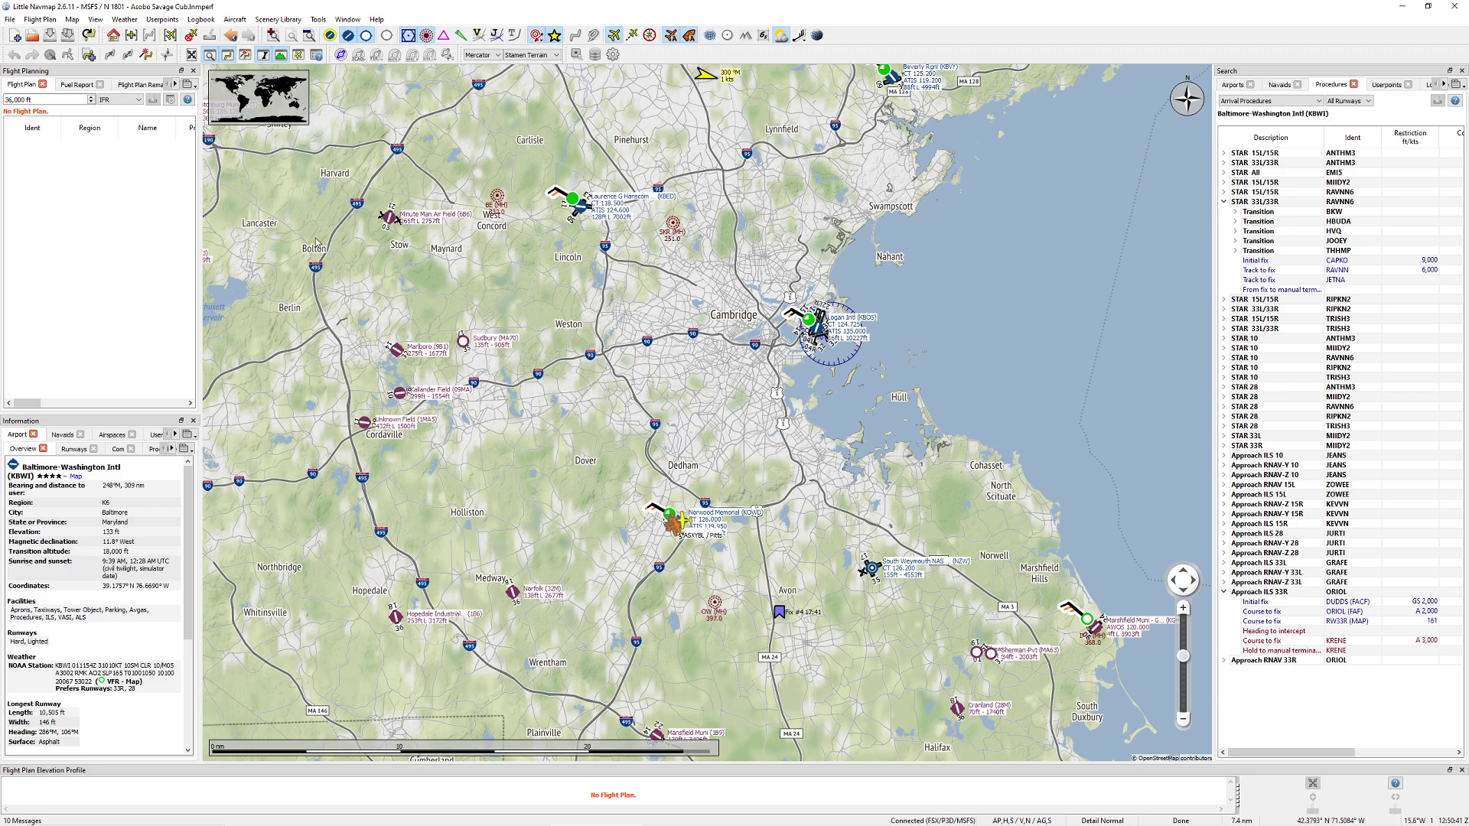
click(170, 37)
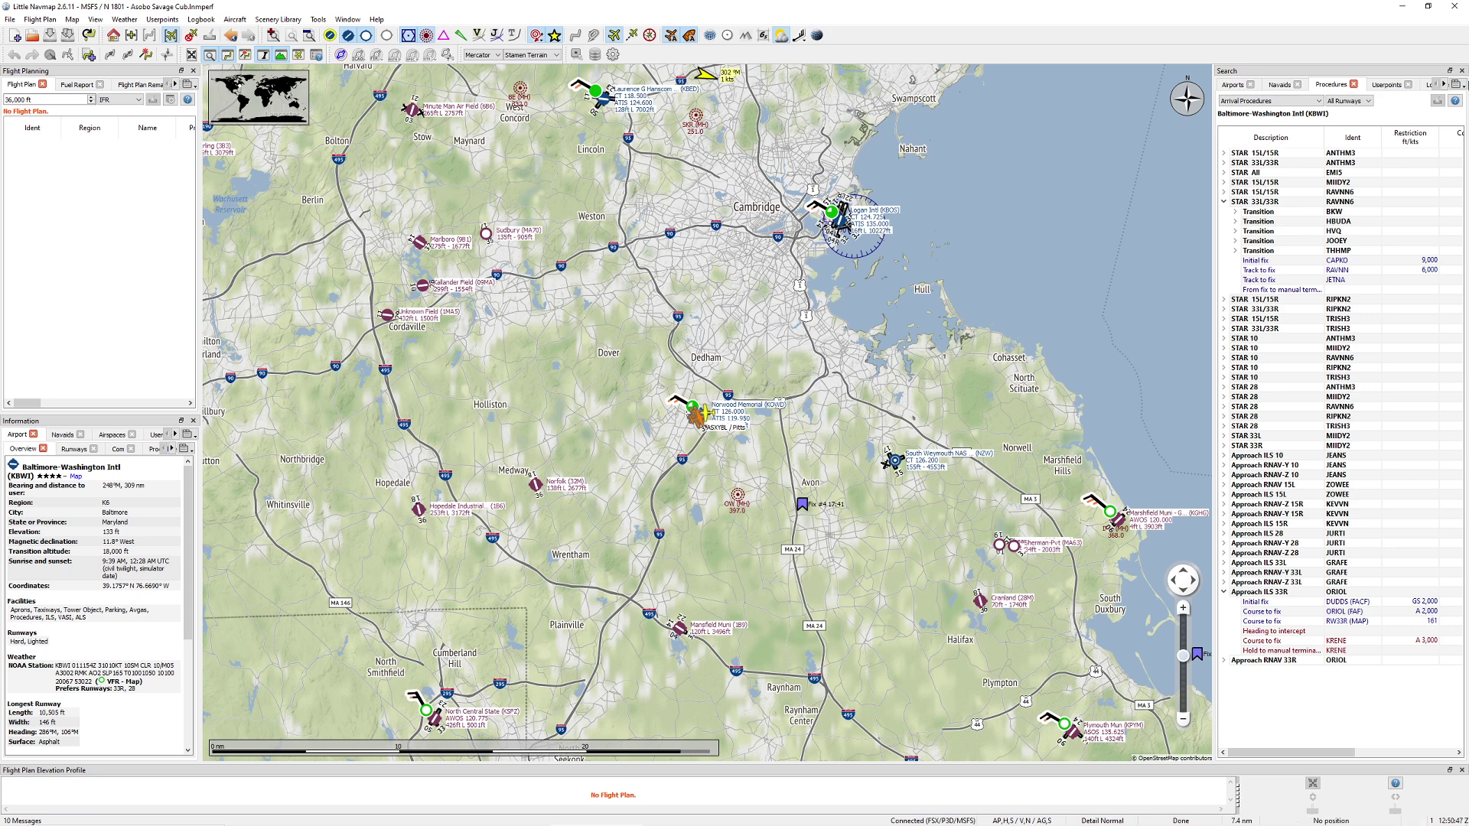
Step: Shrink the Little Navmap window and hide its side panels to leave mainly the map, and raise the cockpit viewpoint in the simulator
click(1427, 7)
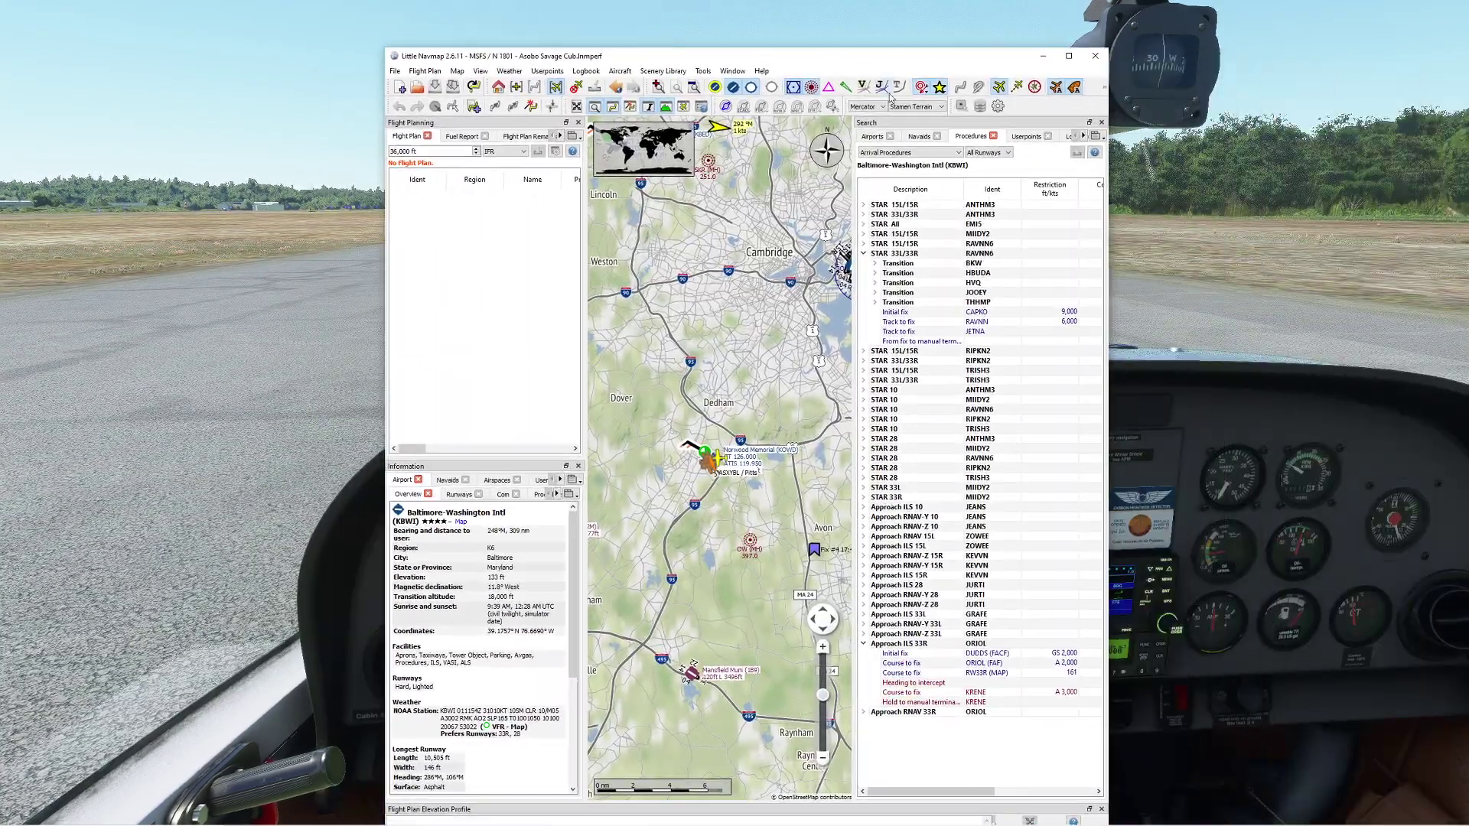
click(595, 107)
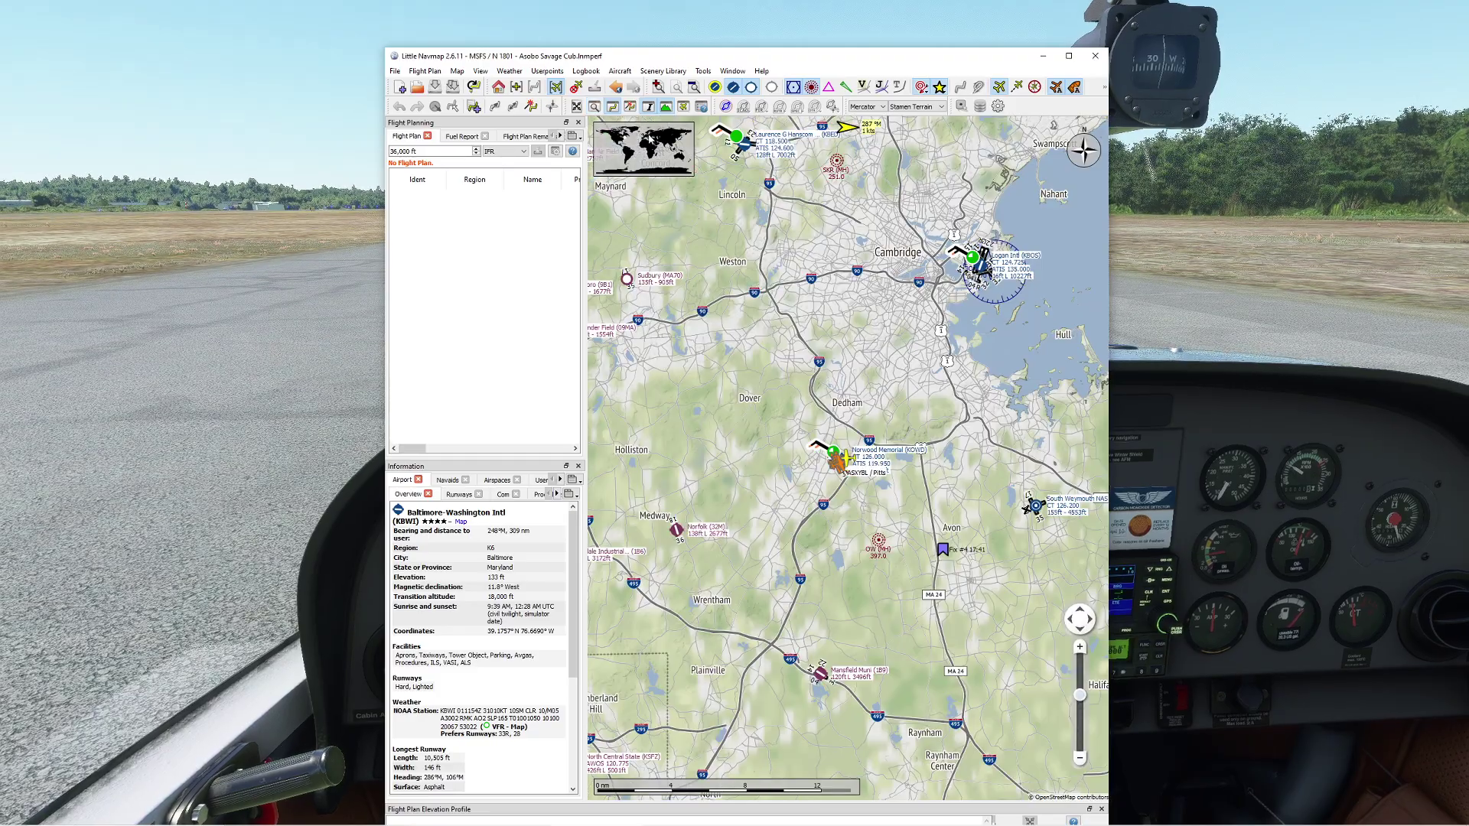
click(577, 123)
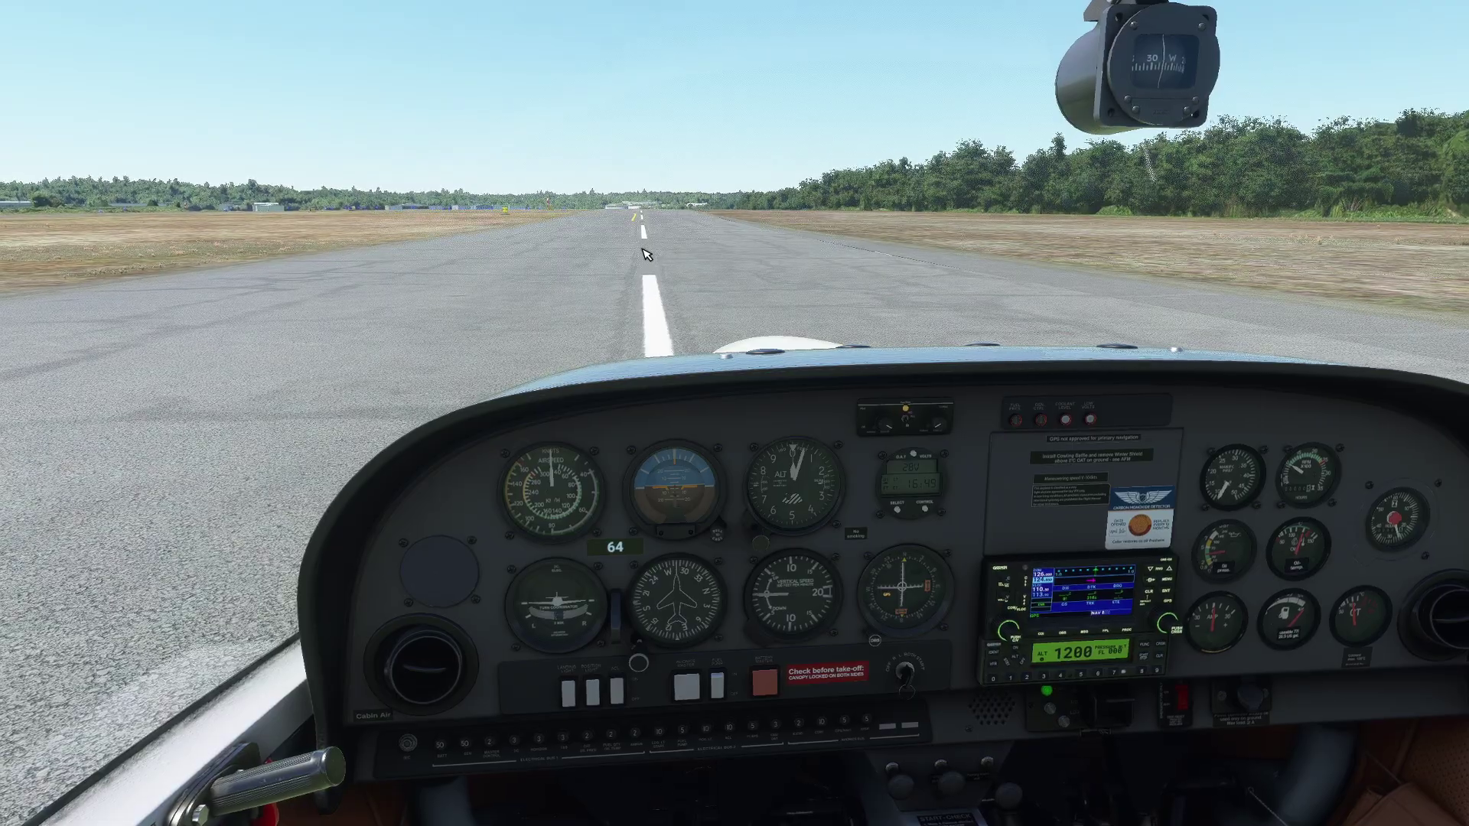
key(ctrl+space)
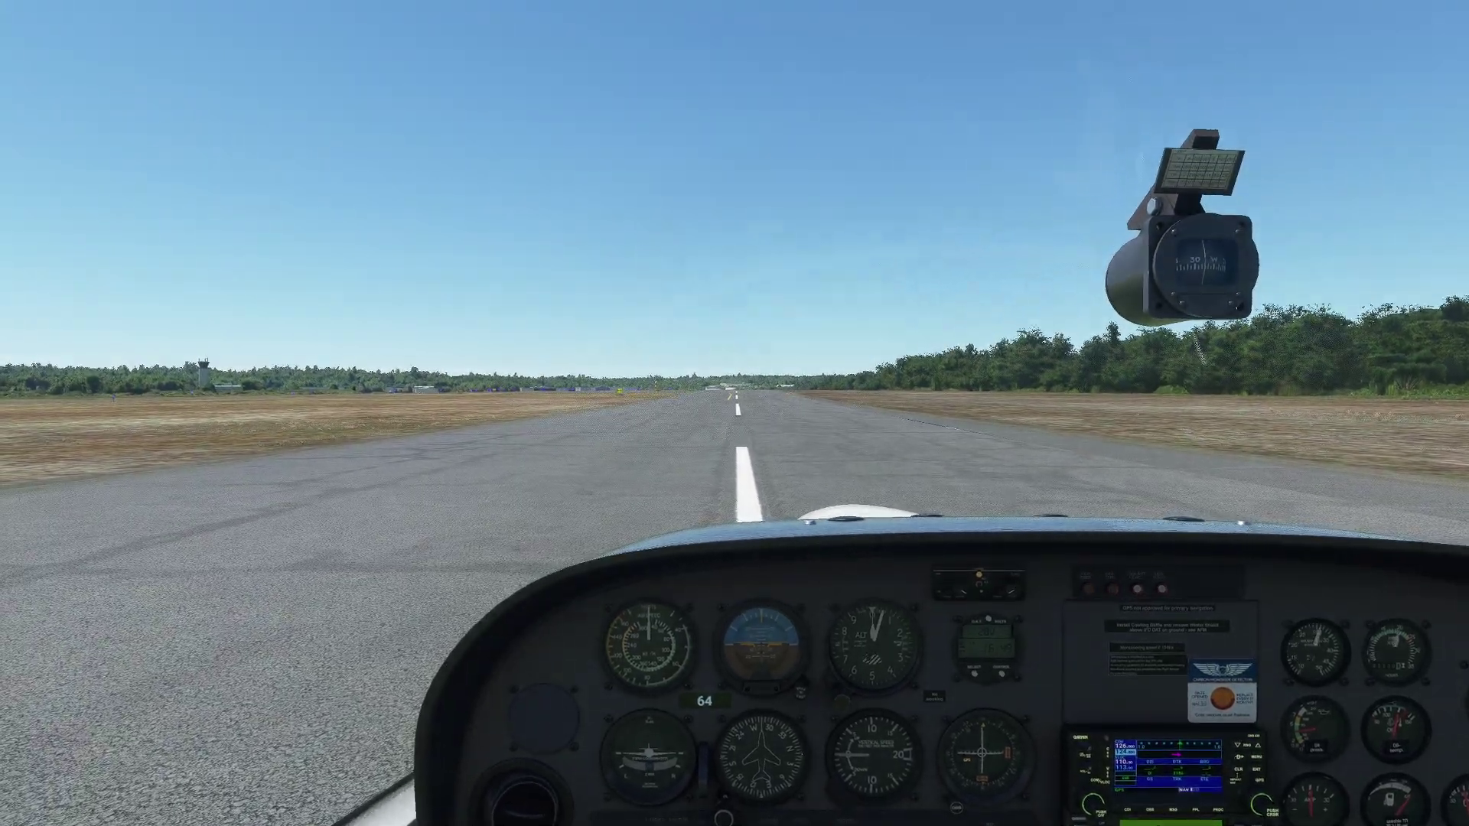
Step: Bring Little Navmap to the front, pause the flight and move the map window toward the middle of the cockpit view
key(alt+Tab)
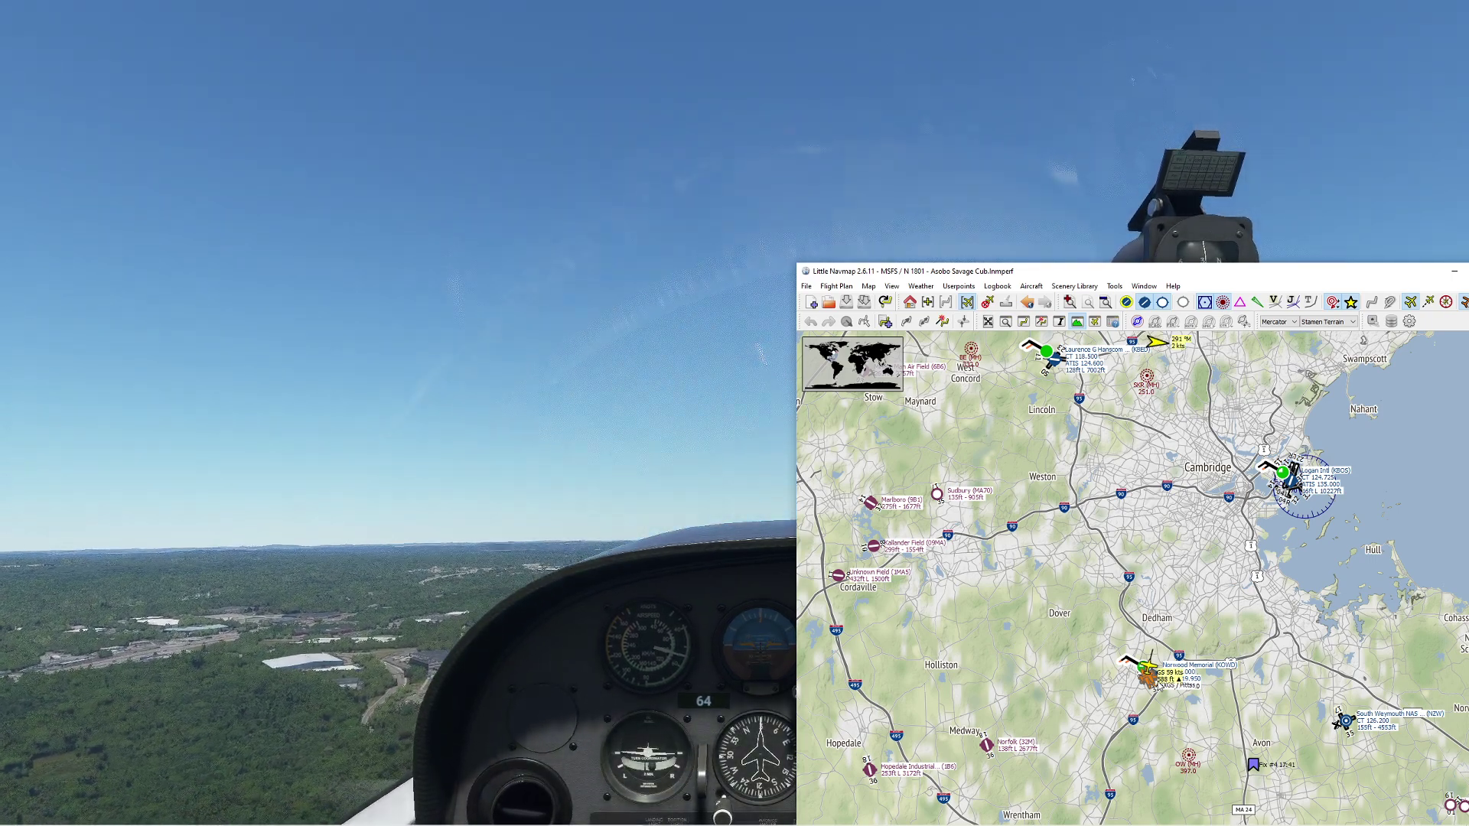
key(Pause)
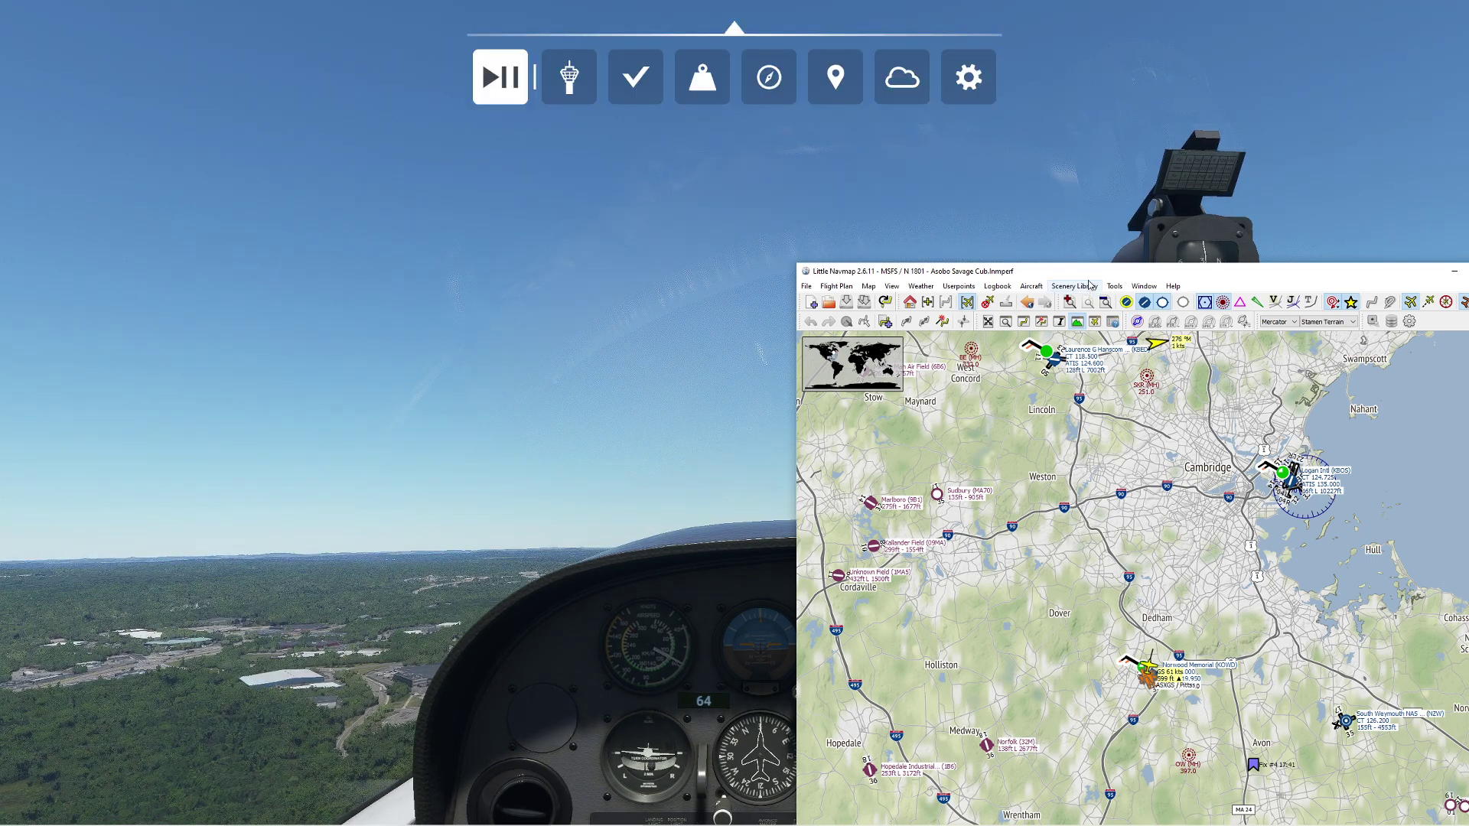
drag(1101, 273, 609, 93)
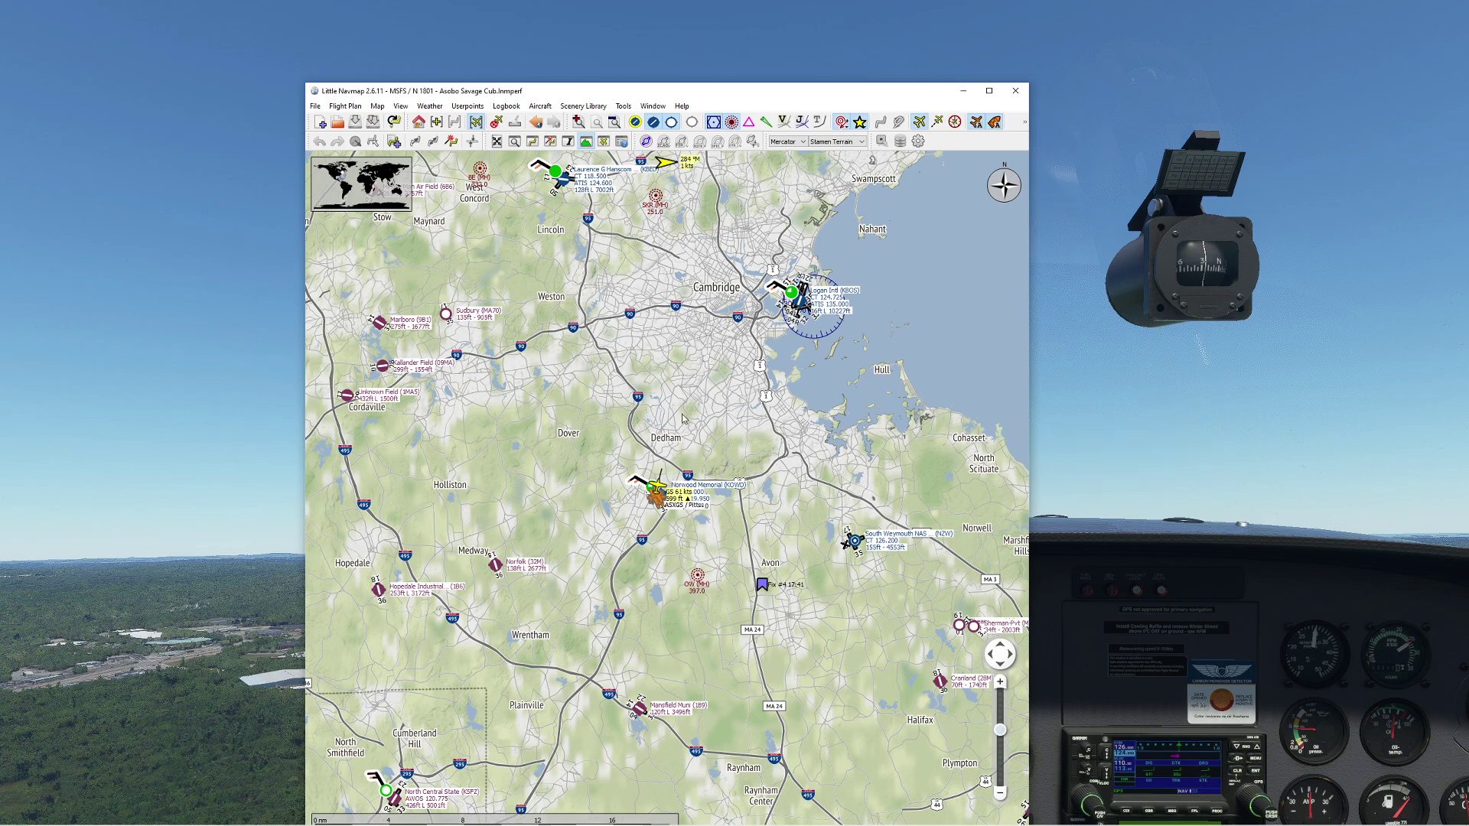
Step: Find Grove St Cemetery north of Norwood Memorial and add its position to the flight plan
scroll(682, 419, up, 5)
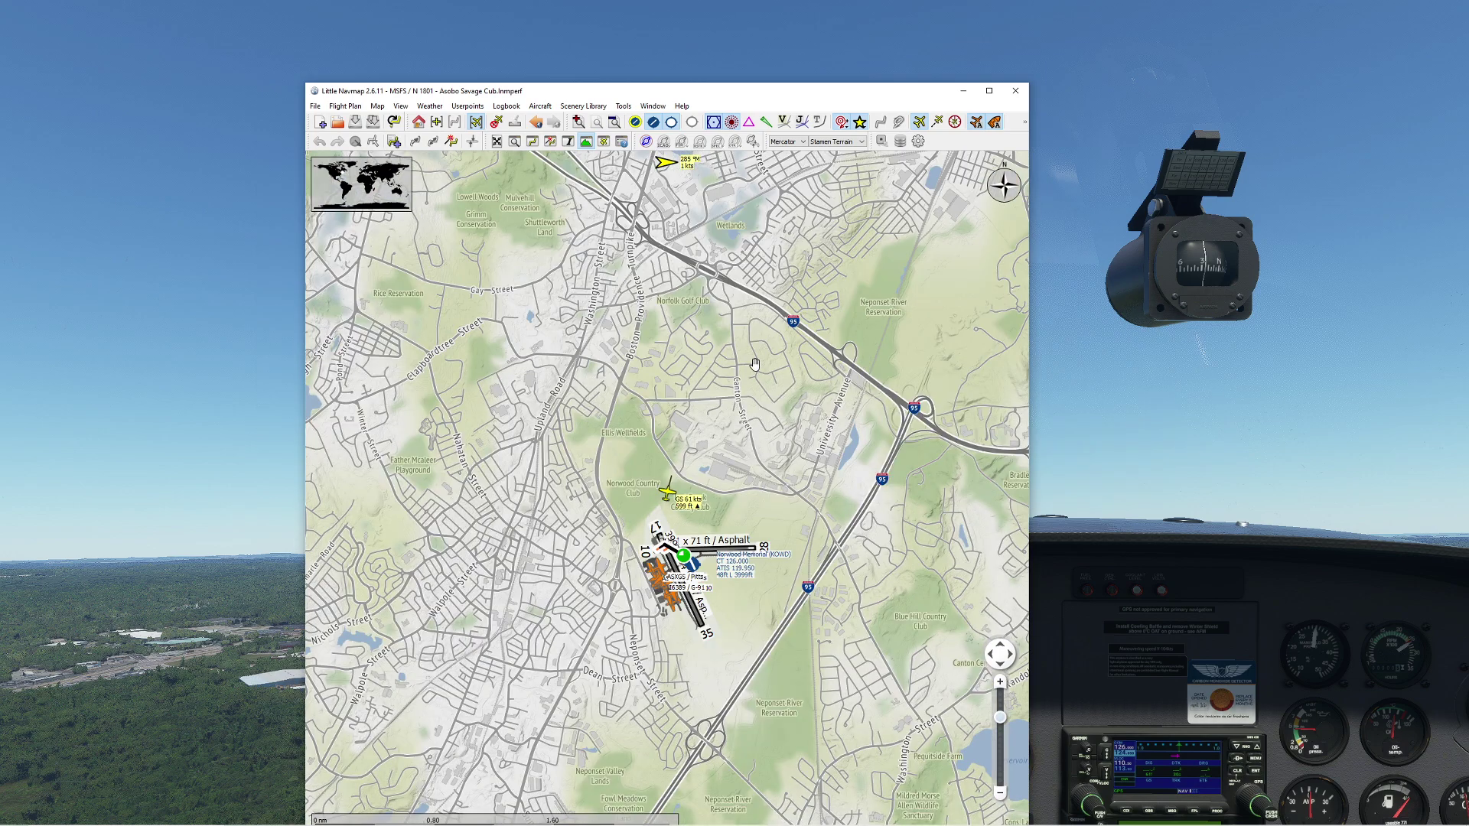
drag(647, 243, 576, 705)
scroll(748, 430, up, 4)
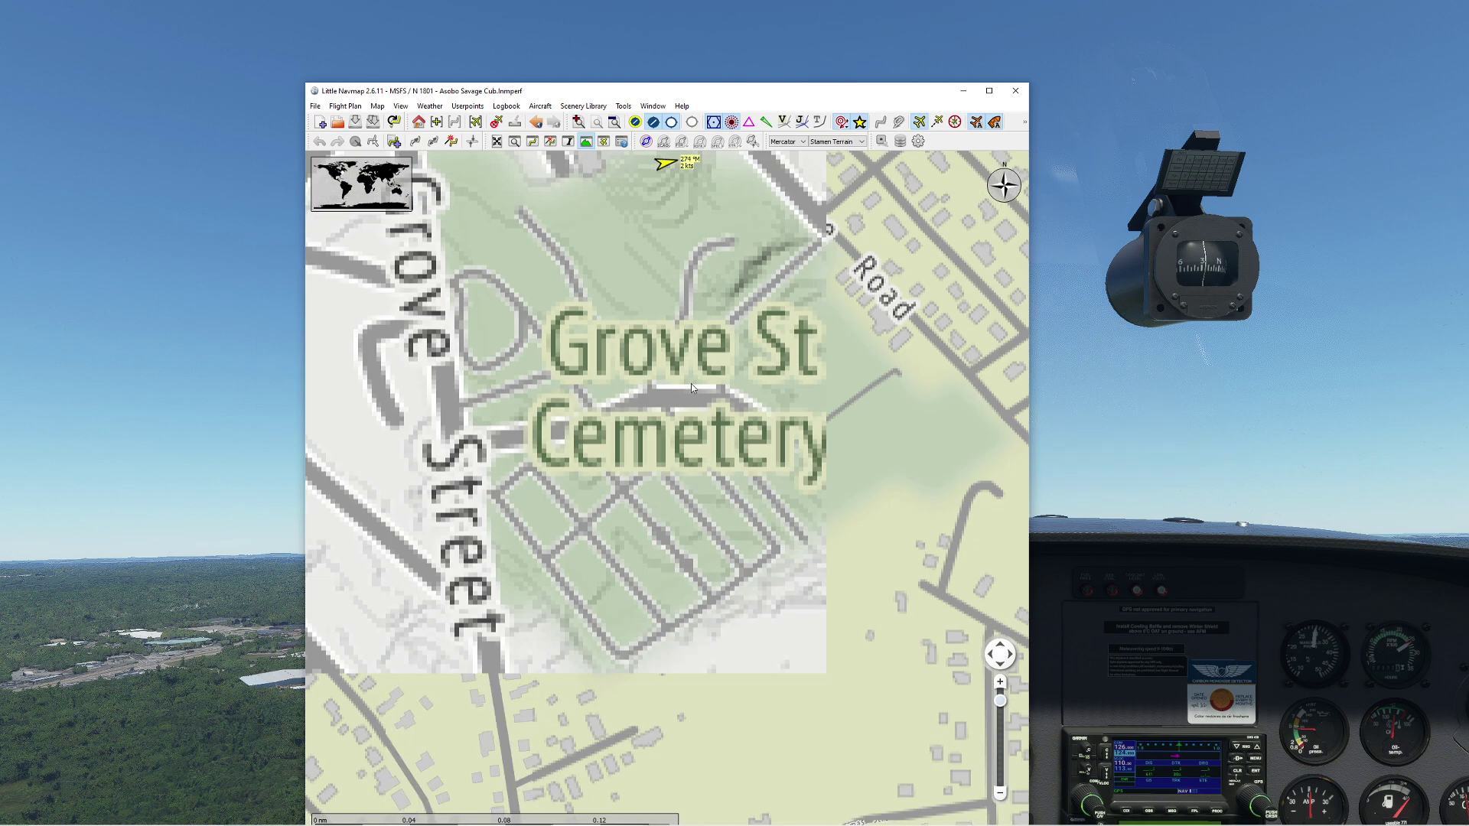
right_click(693, 392)
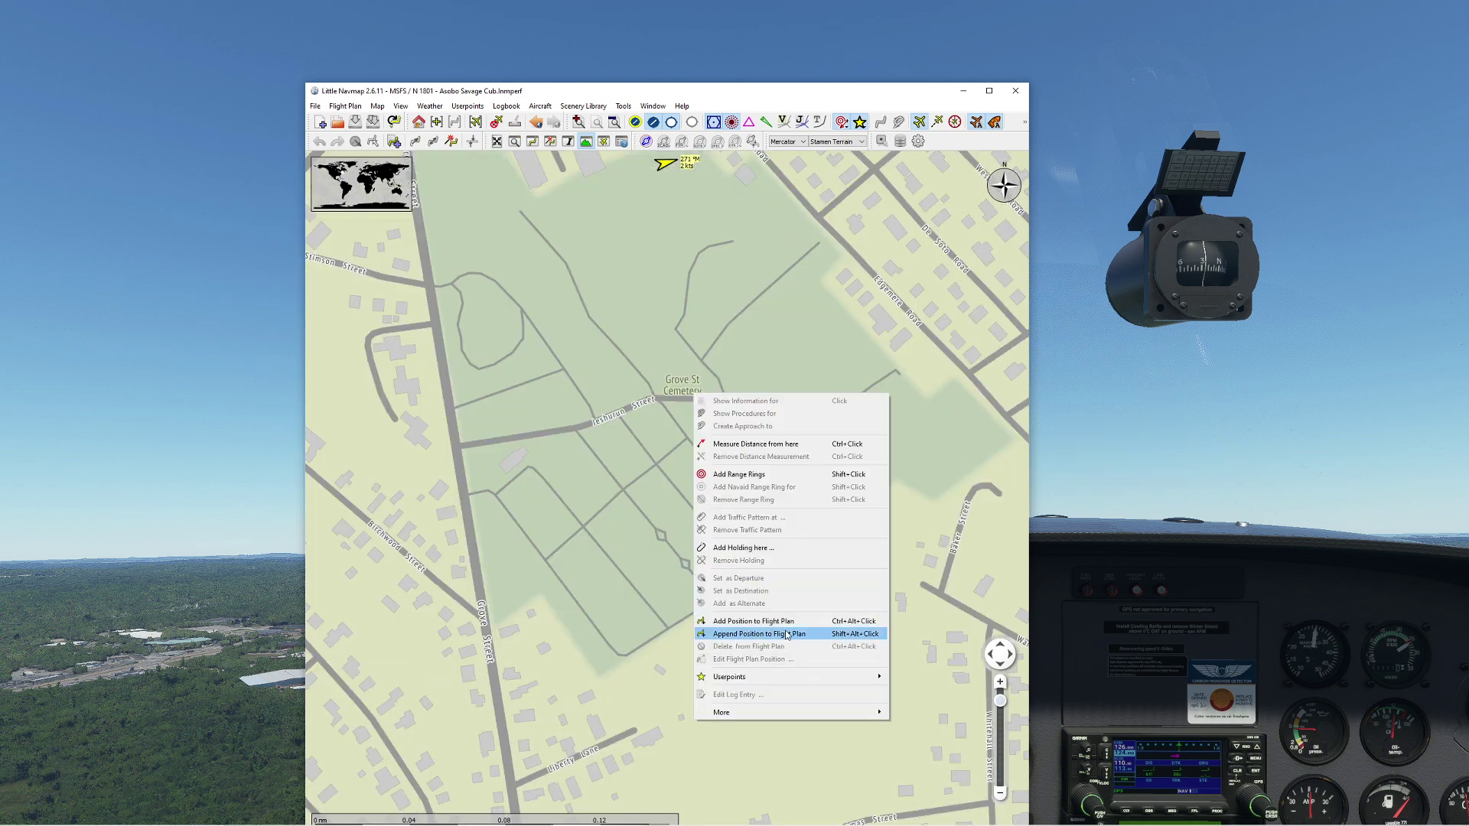
click(757, 621)
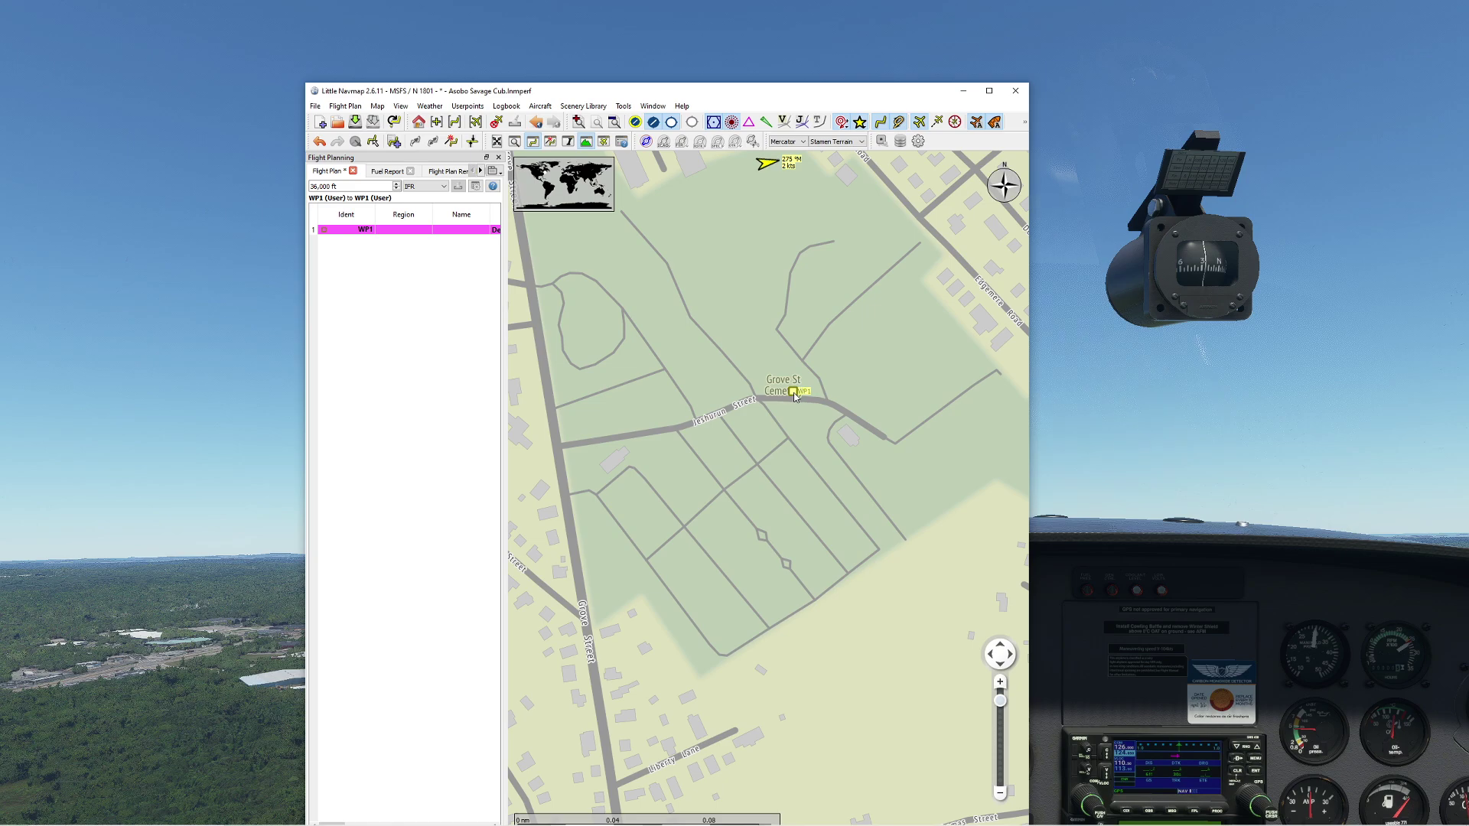
Step: Set Norwood Memorial (KOWD) as the flight plan's departure and show the whole route on the map
scroll(795, 395, down, 4)
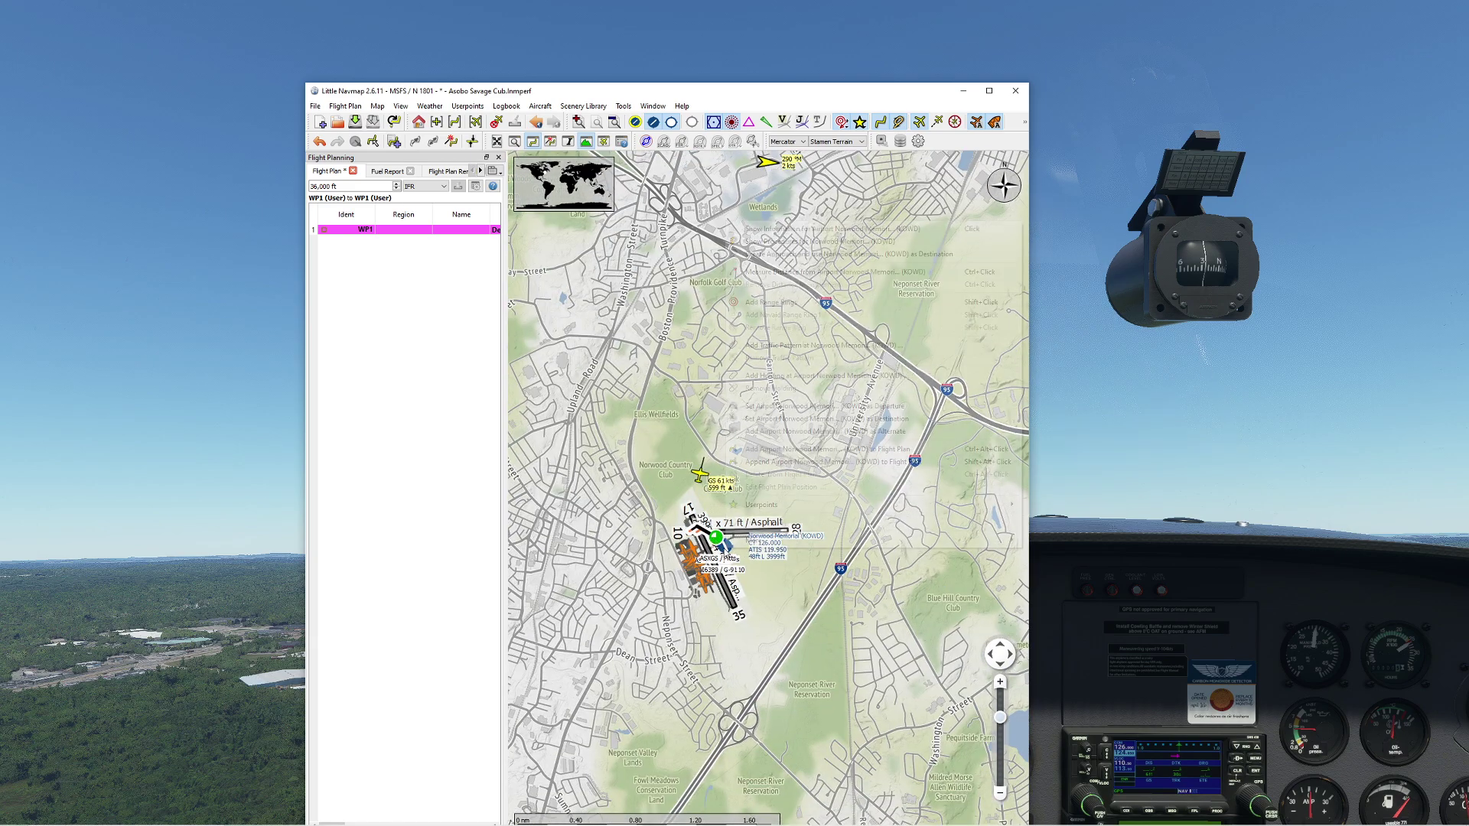
right_click(724, 551)
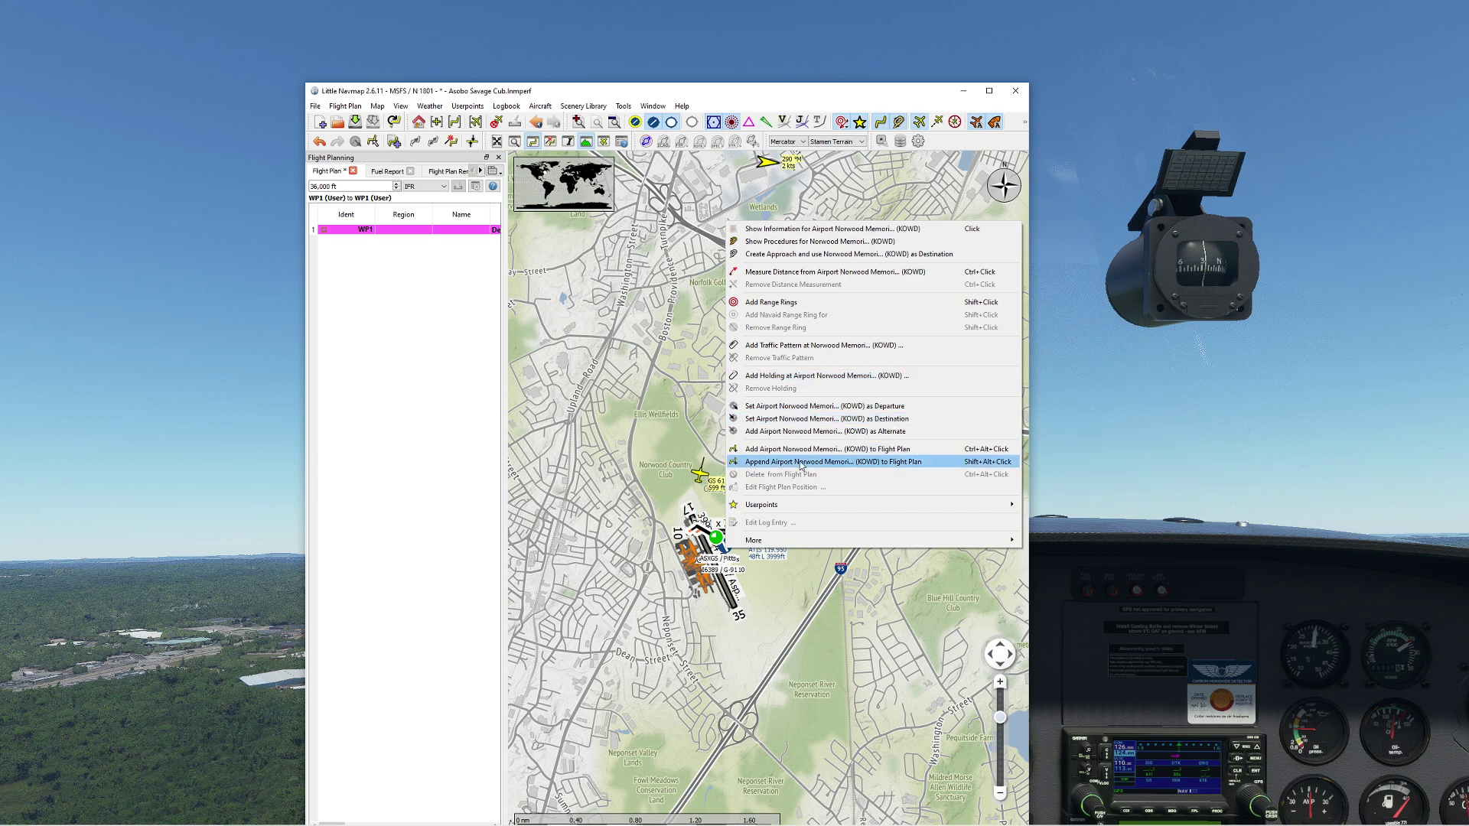
click(782, 406)
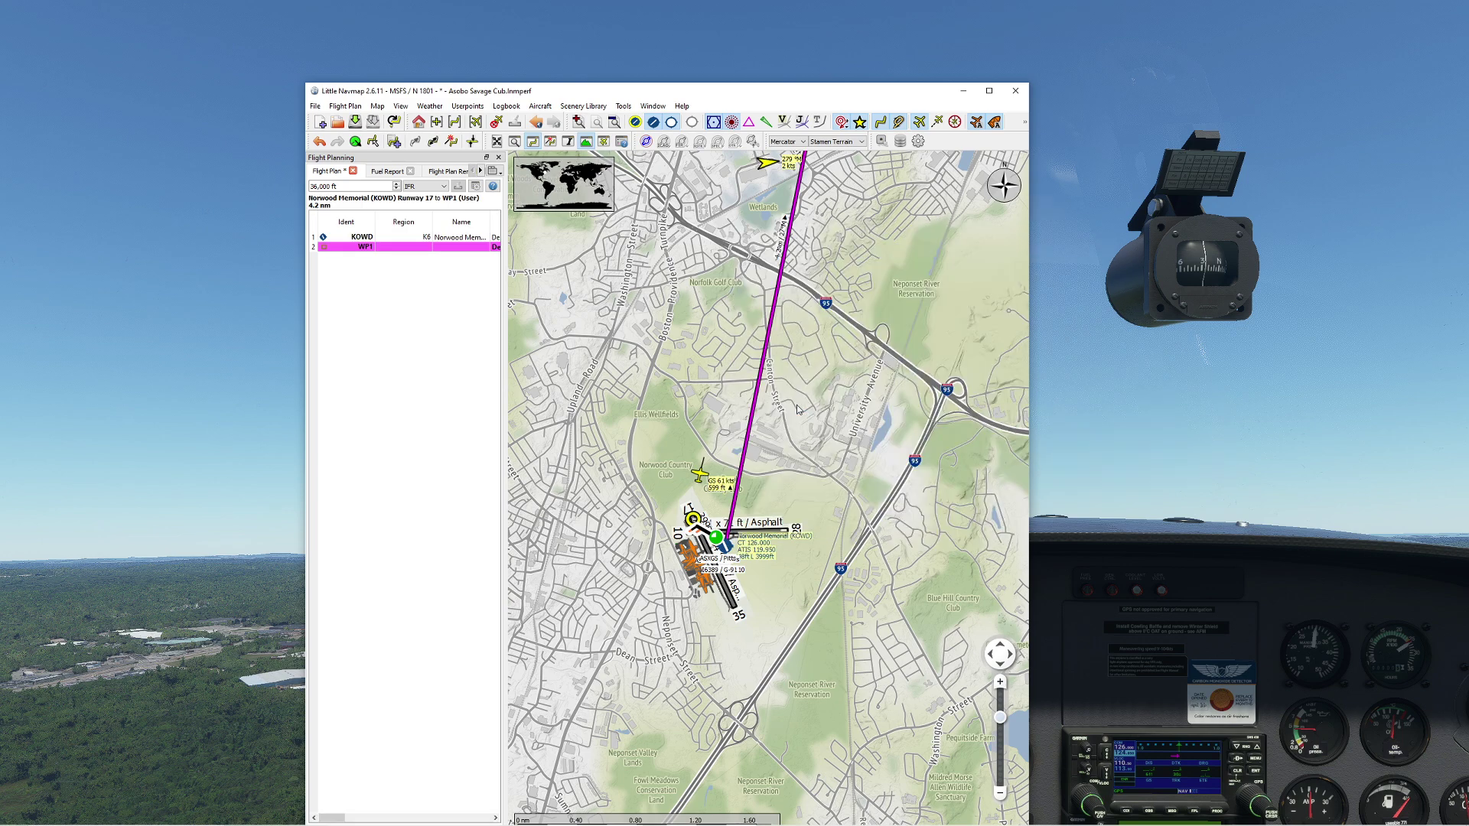
scroll(852, 459, down, 3)
scroll(852, 459, up, 2)
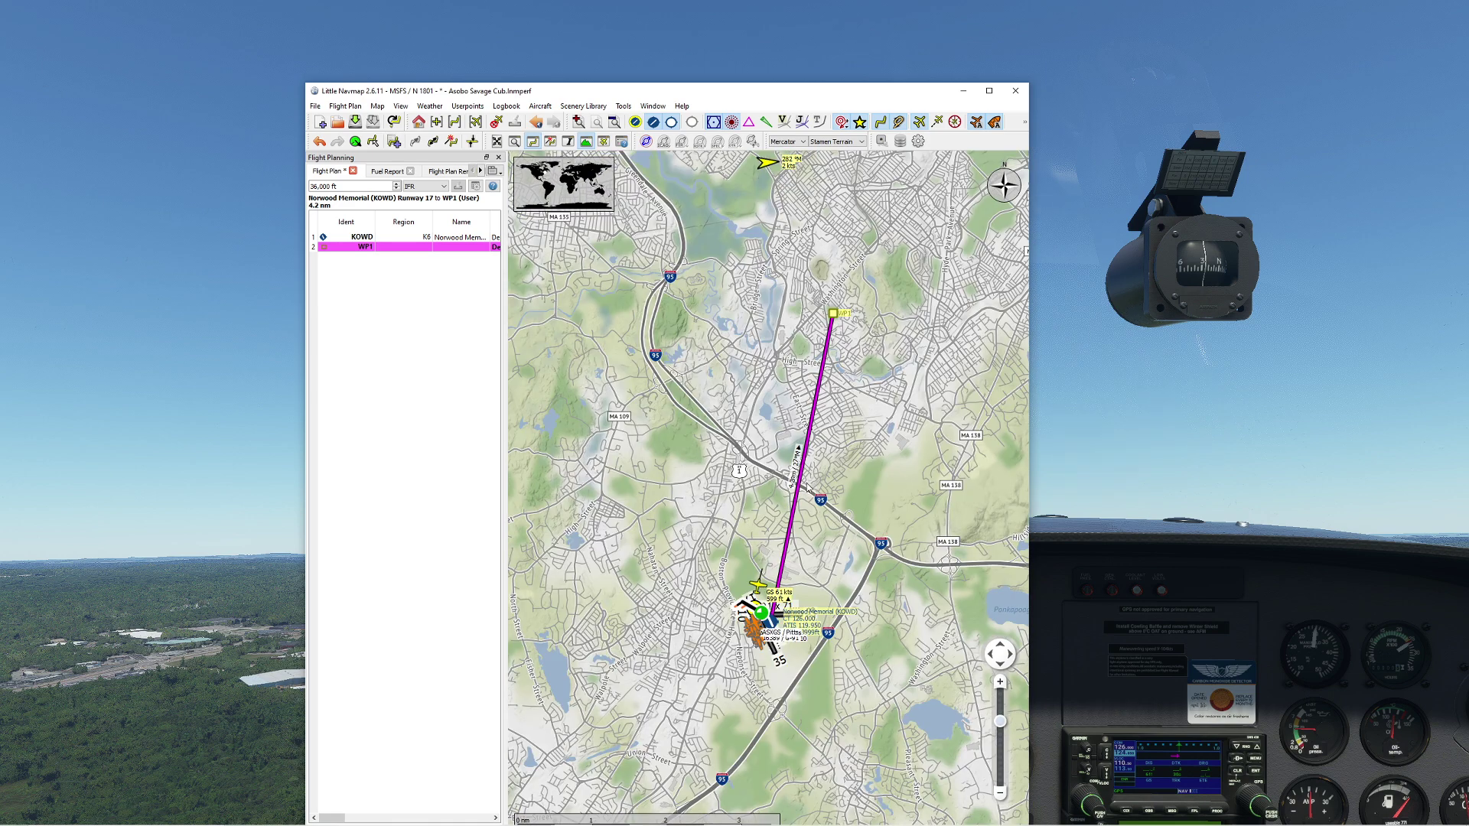
Step: Return to the simulator to fly toward the cemetery waypoint, and in Little Navmap centre the map on the aircraft
key(alt+Tab)
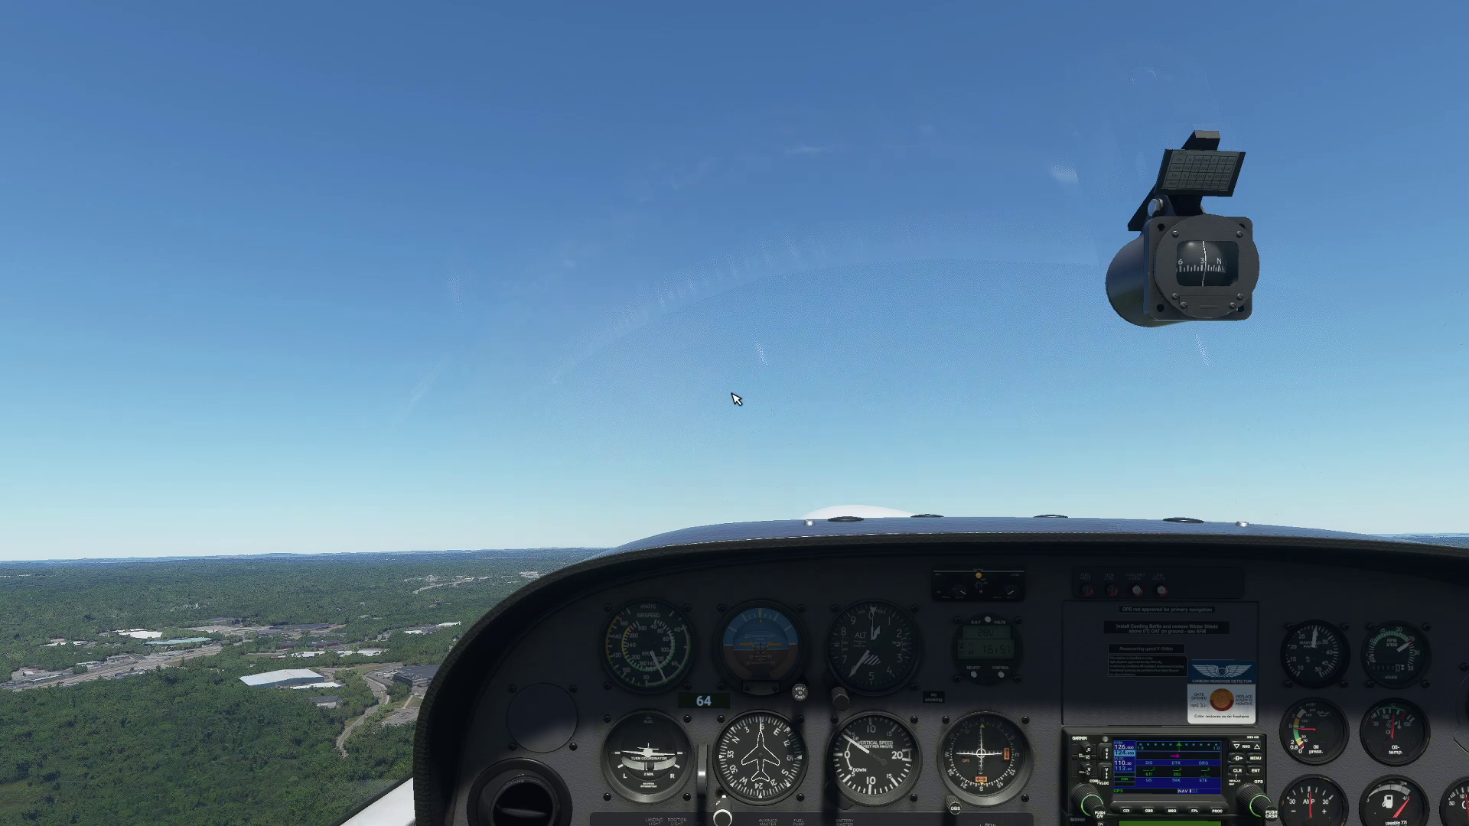
key(alt+Tab)
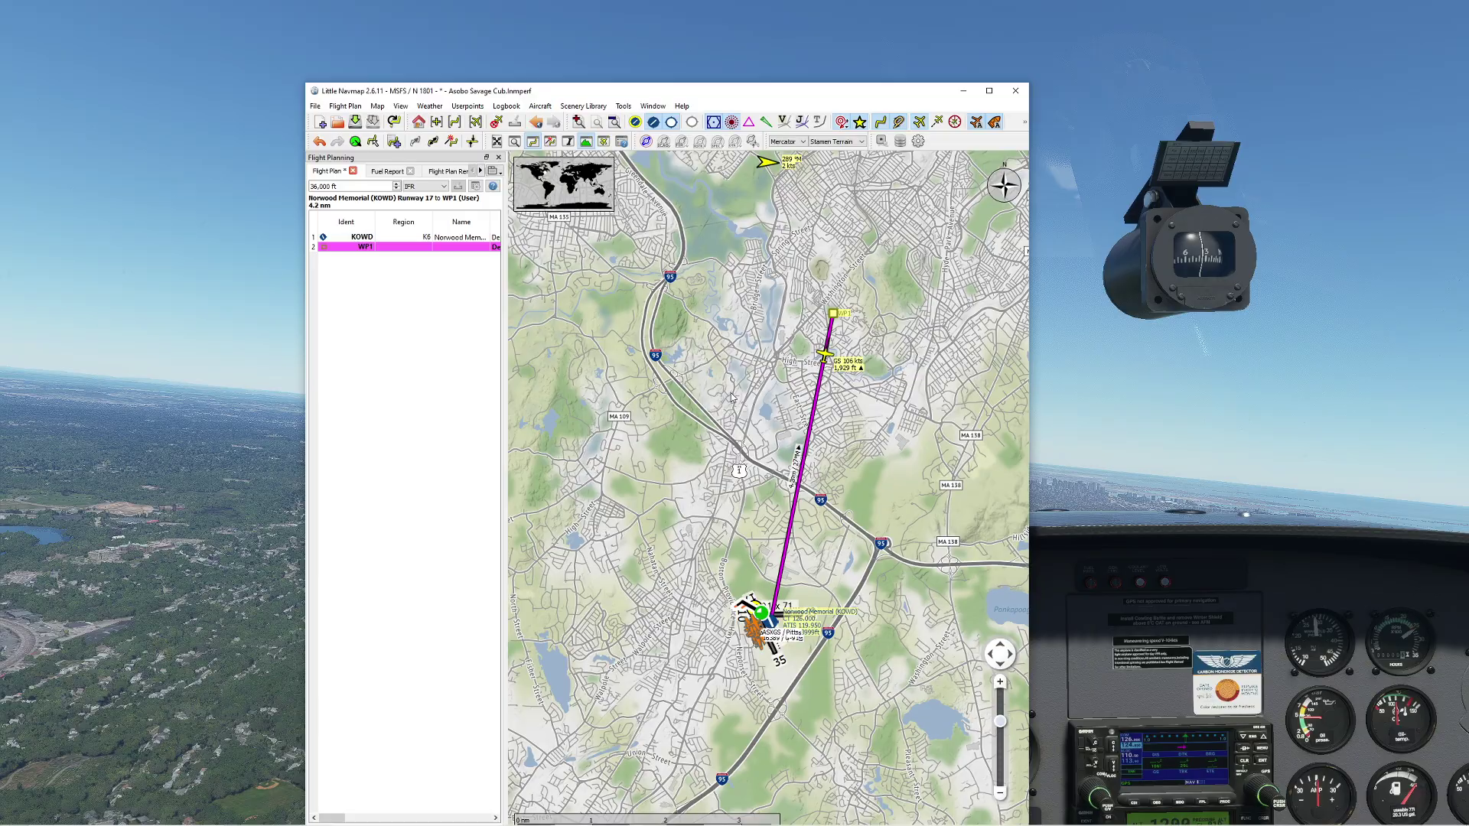
click(477, 123)
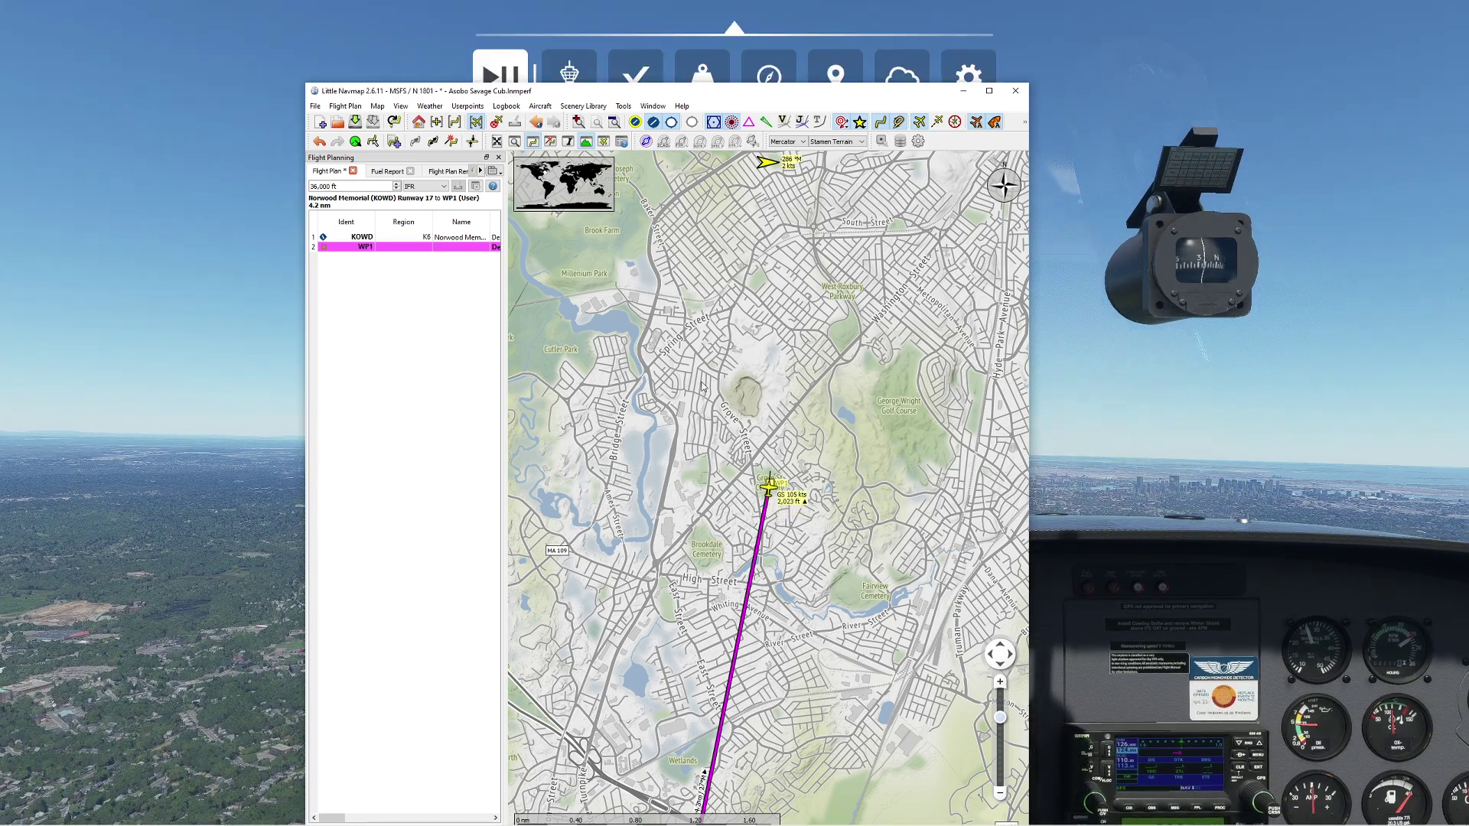
Step: Switch to the simulator, look around the cockpit and skyline, and close the ATC window
click(1097, 348)
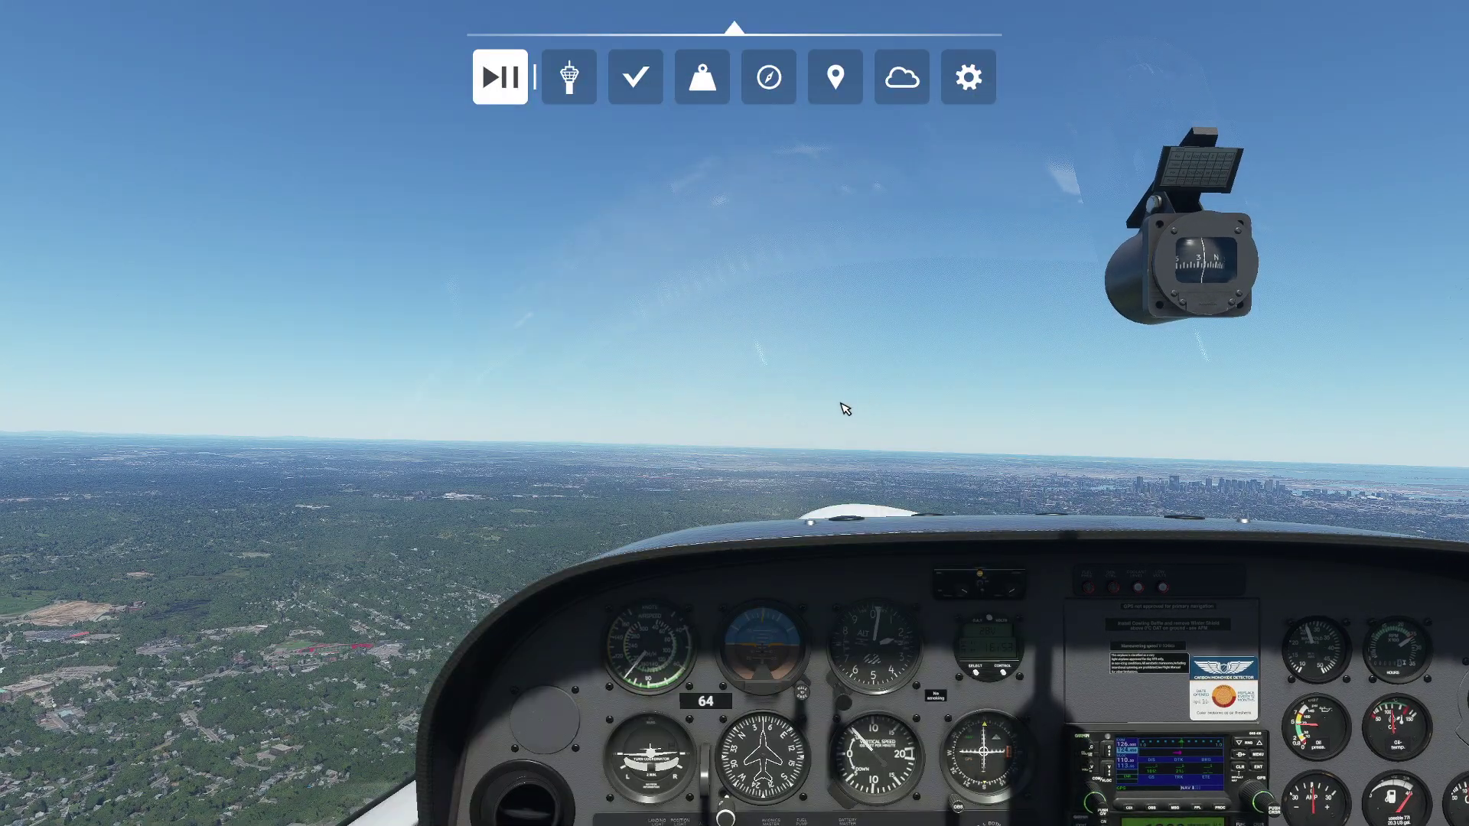
key(End)
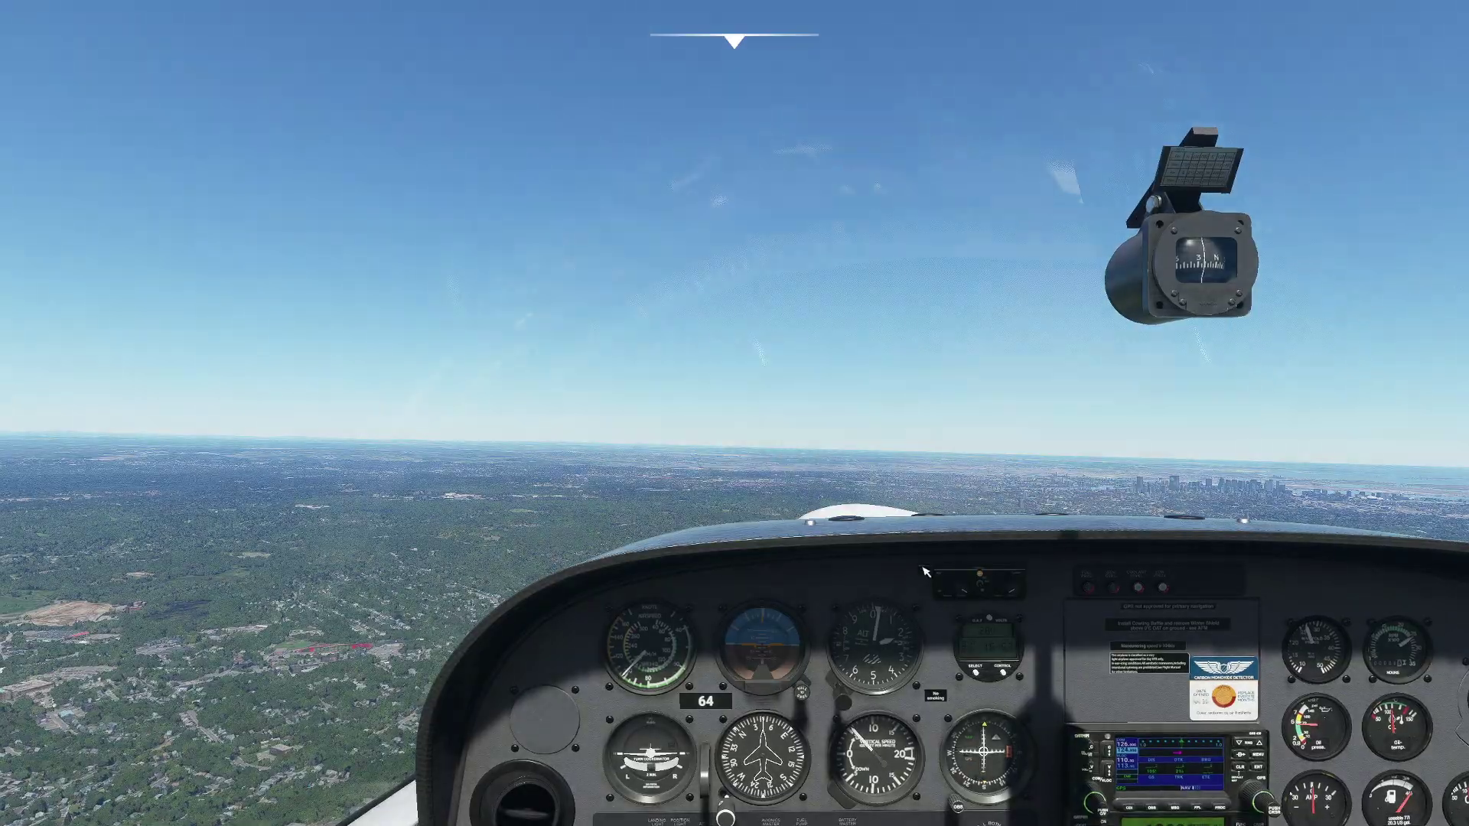
drag(889, 564, 1070, 783)
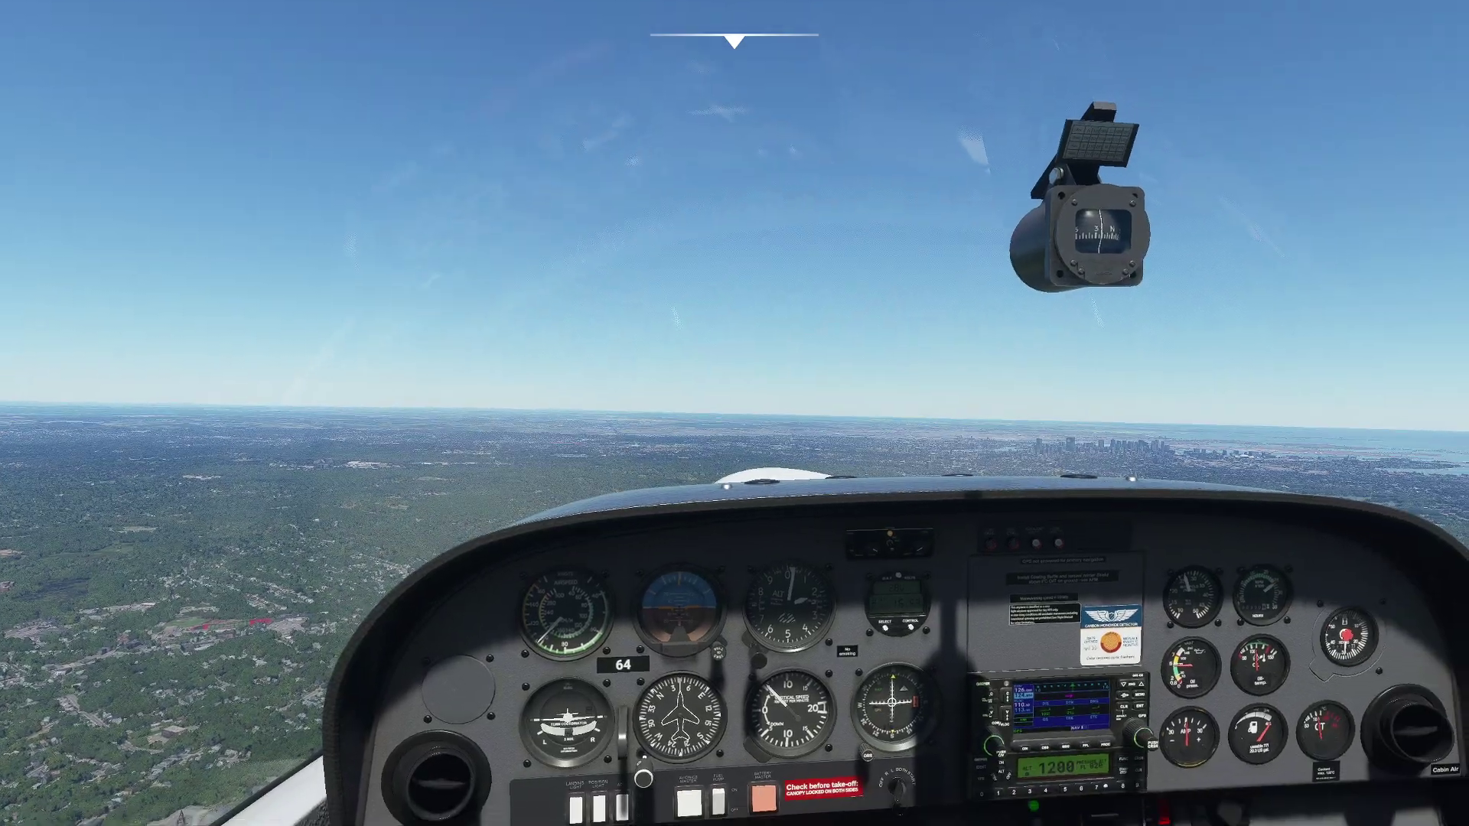
scroll(735, 414, up, 3)
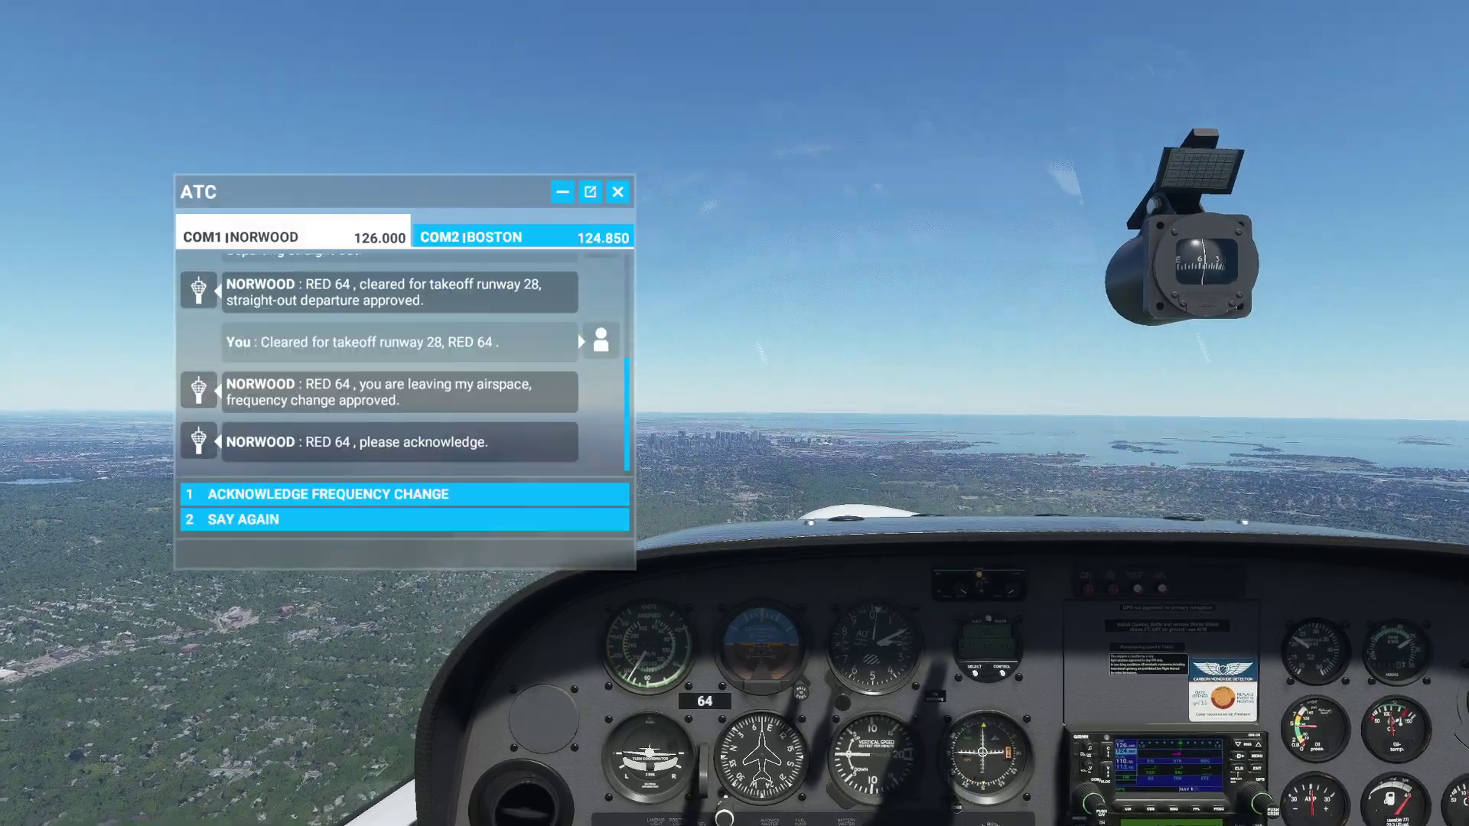
key(Scroll_Lock)
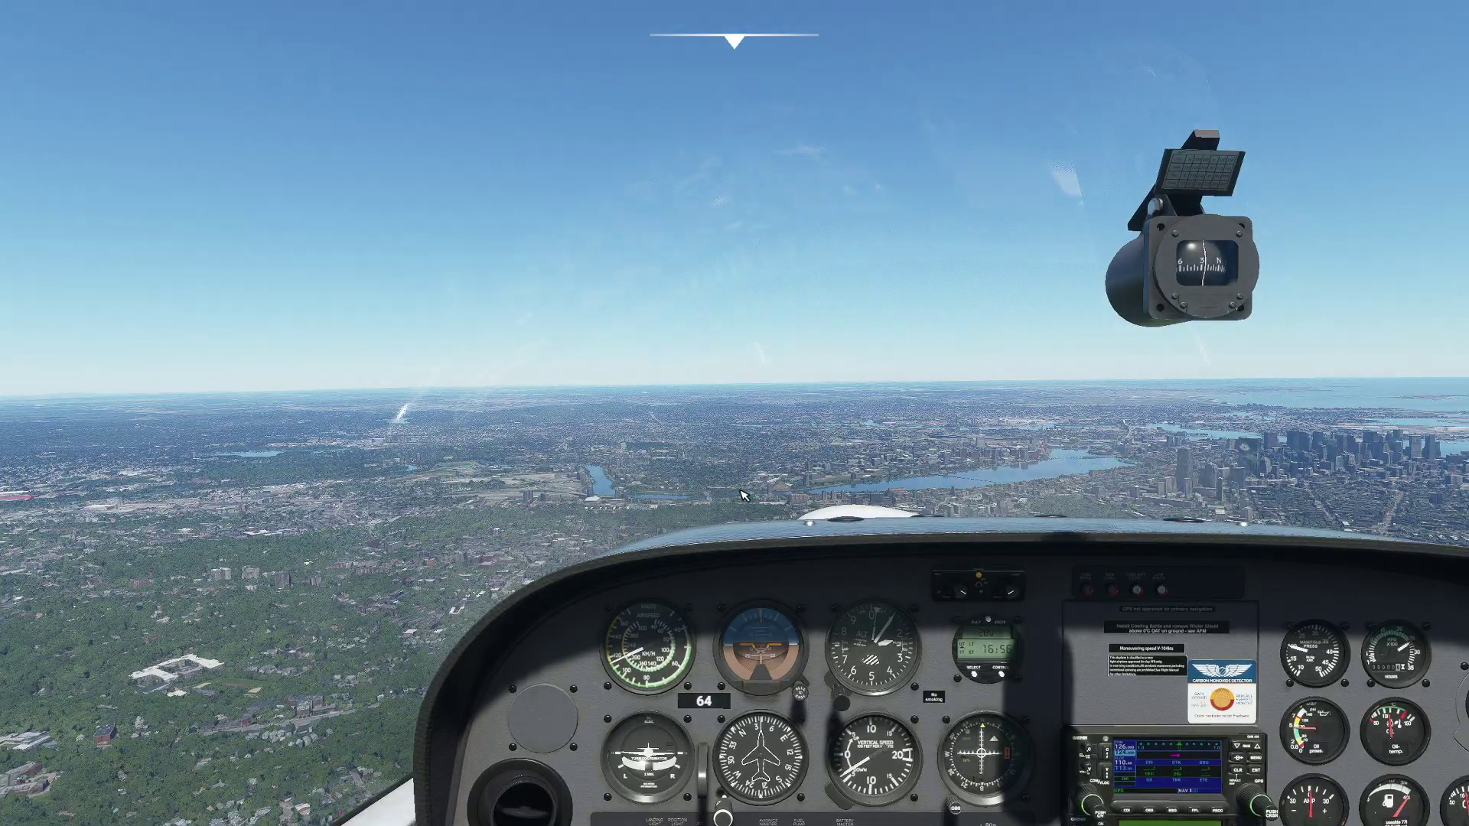
Step: Switch to Little Navmap and start a new userpoint in the middle of Jamaica Pond with the ident Jamaica Pond
key(alt+Tab)
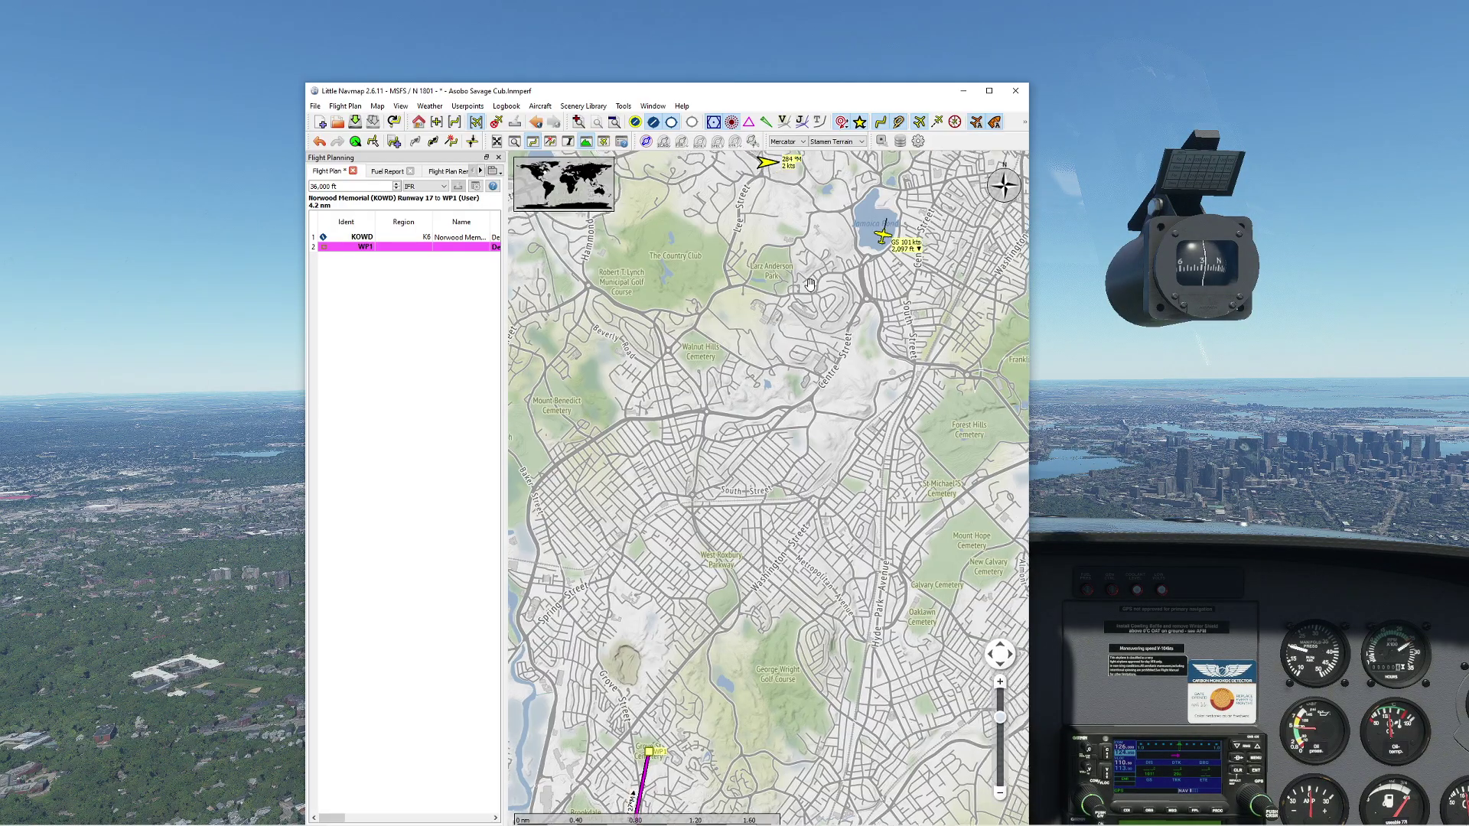
scroll(747, 426, up, 5)
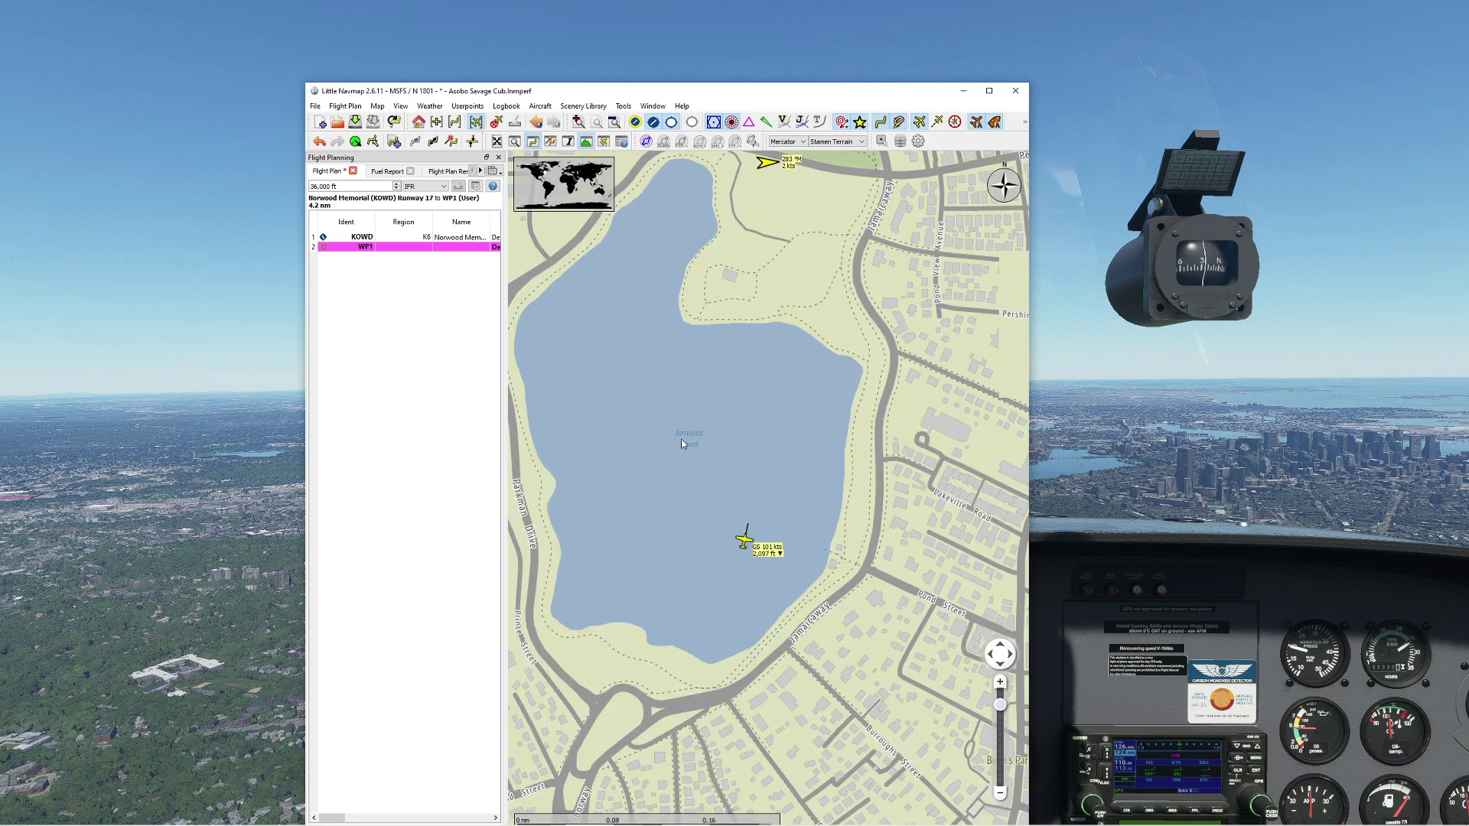
right_click(680, 439)
mouse_move(806, 725)
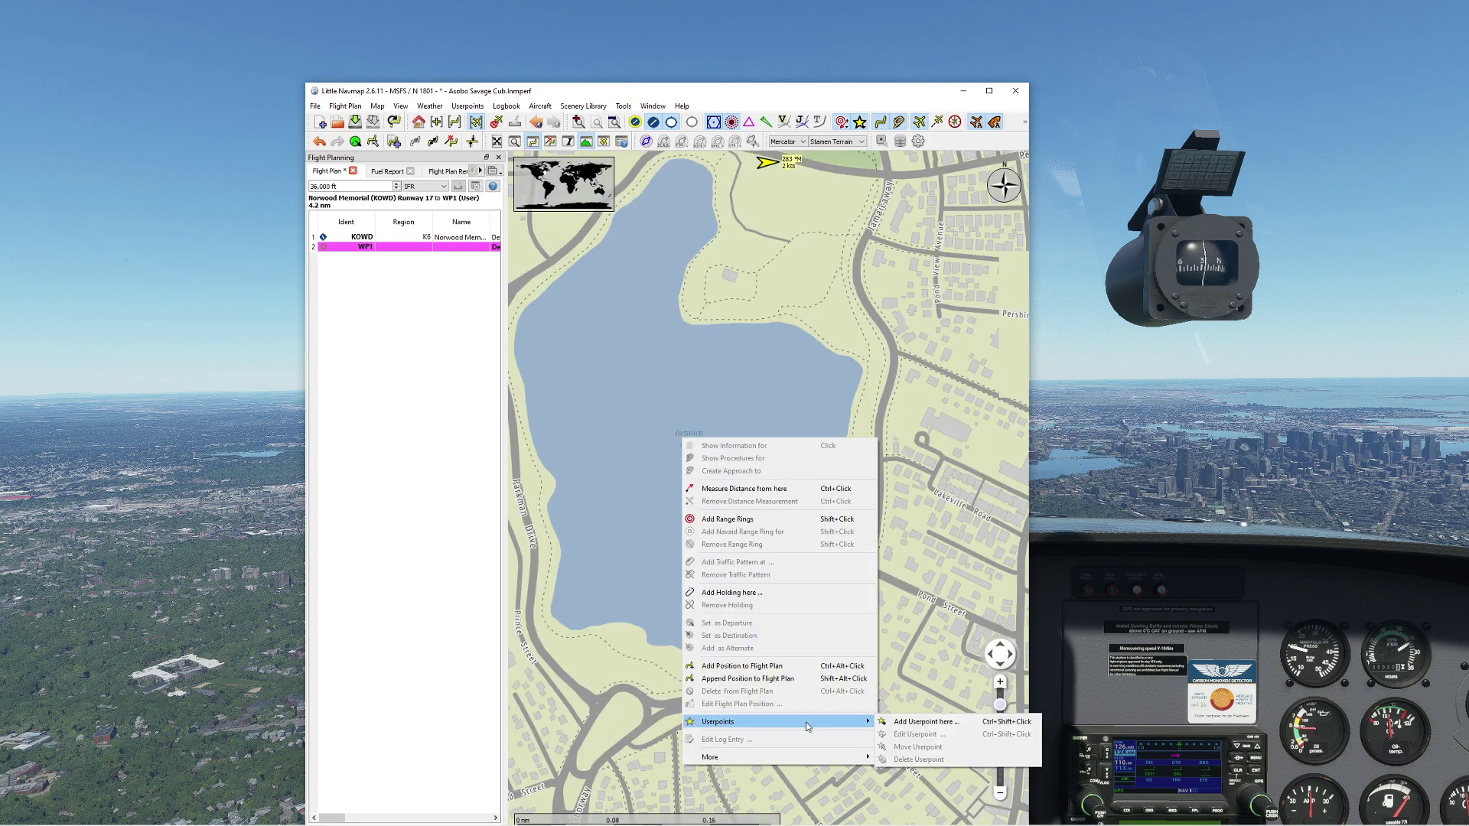
click(928, 723)
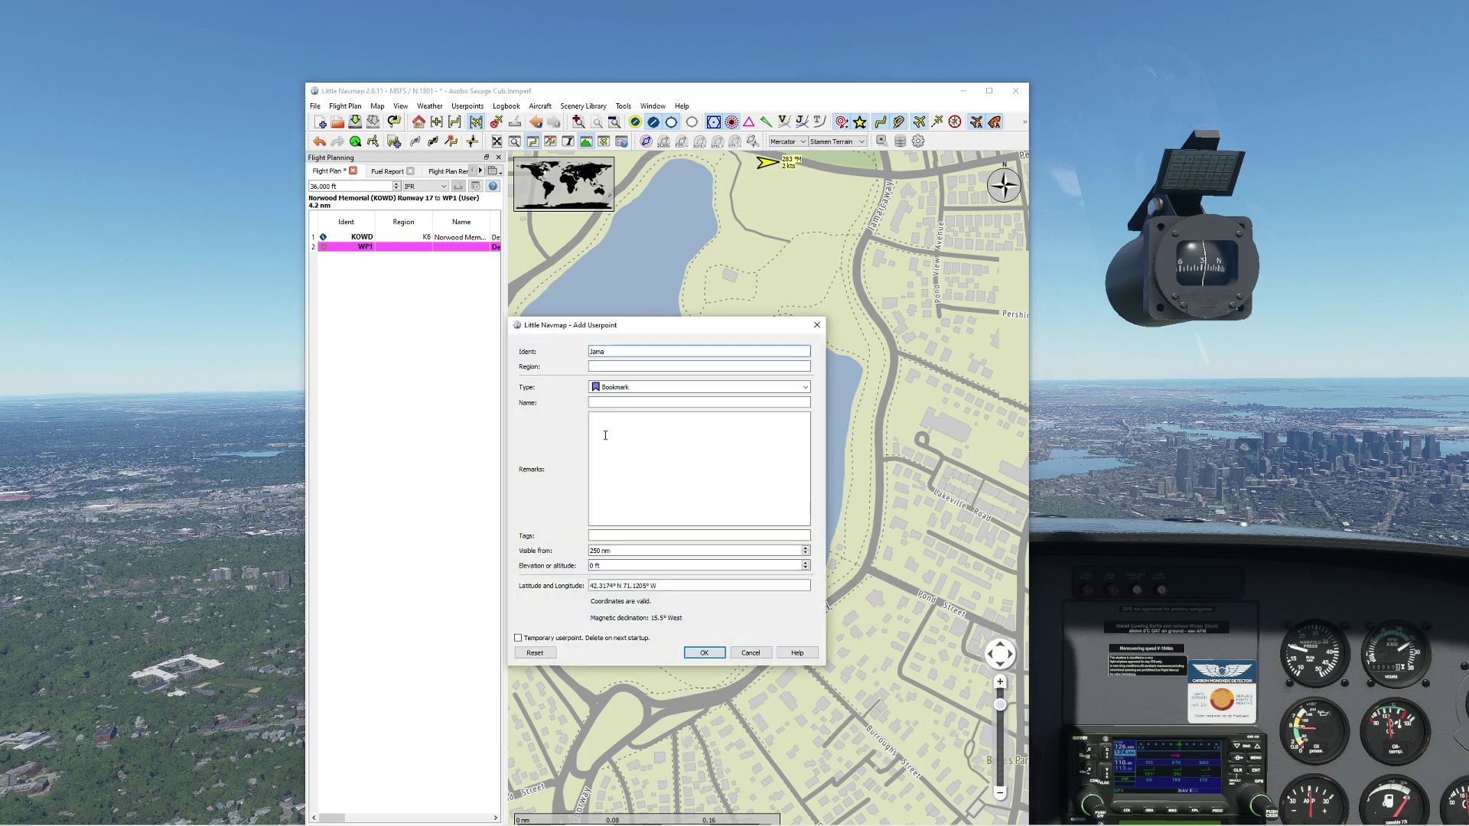
drag(596, 329, 886, 366)
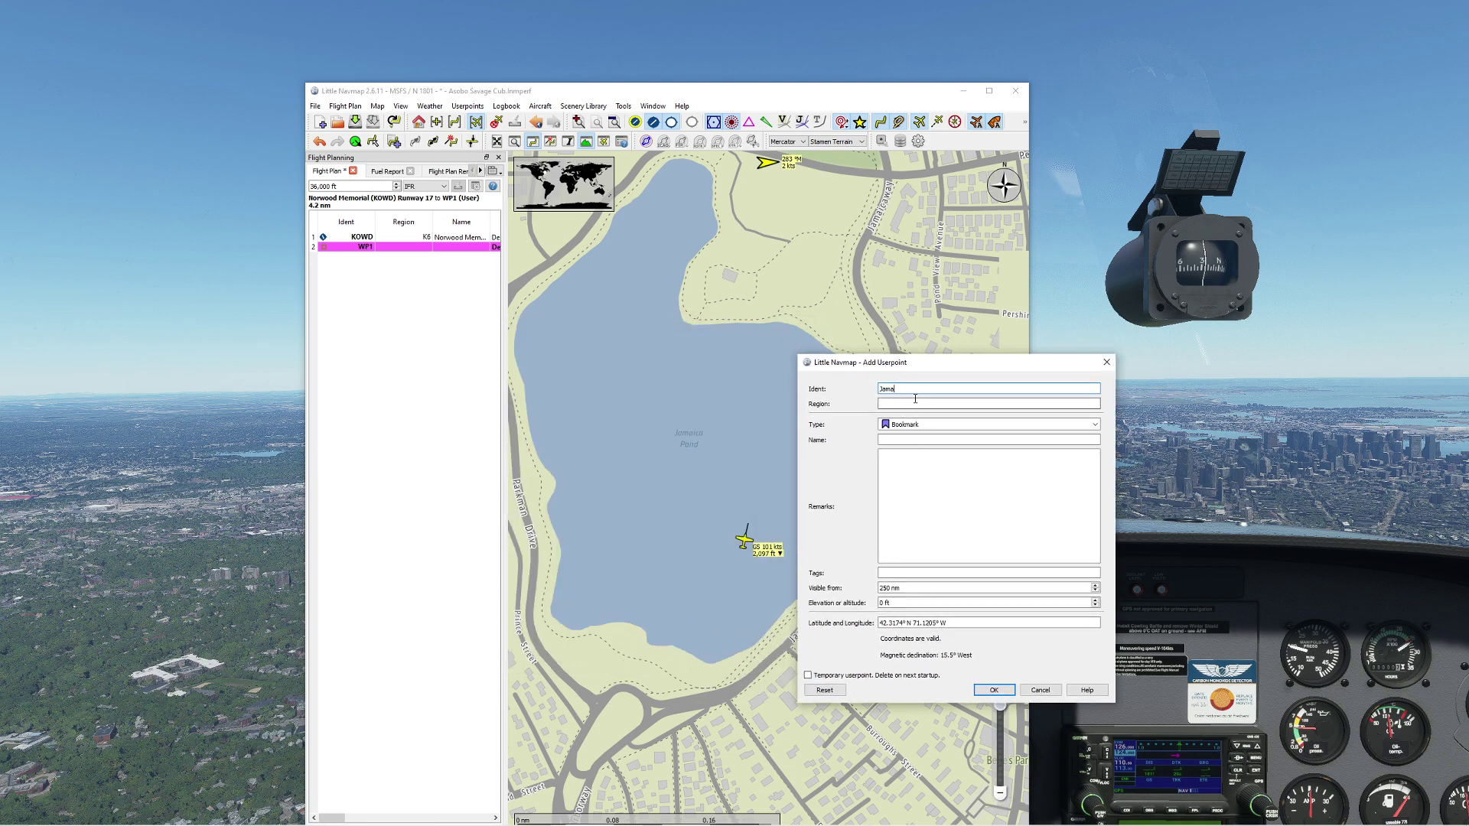
key(ctrl+a)
scroll(694, 373, down, 5)
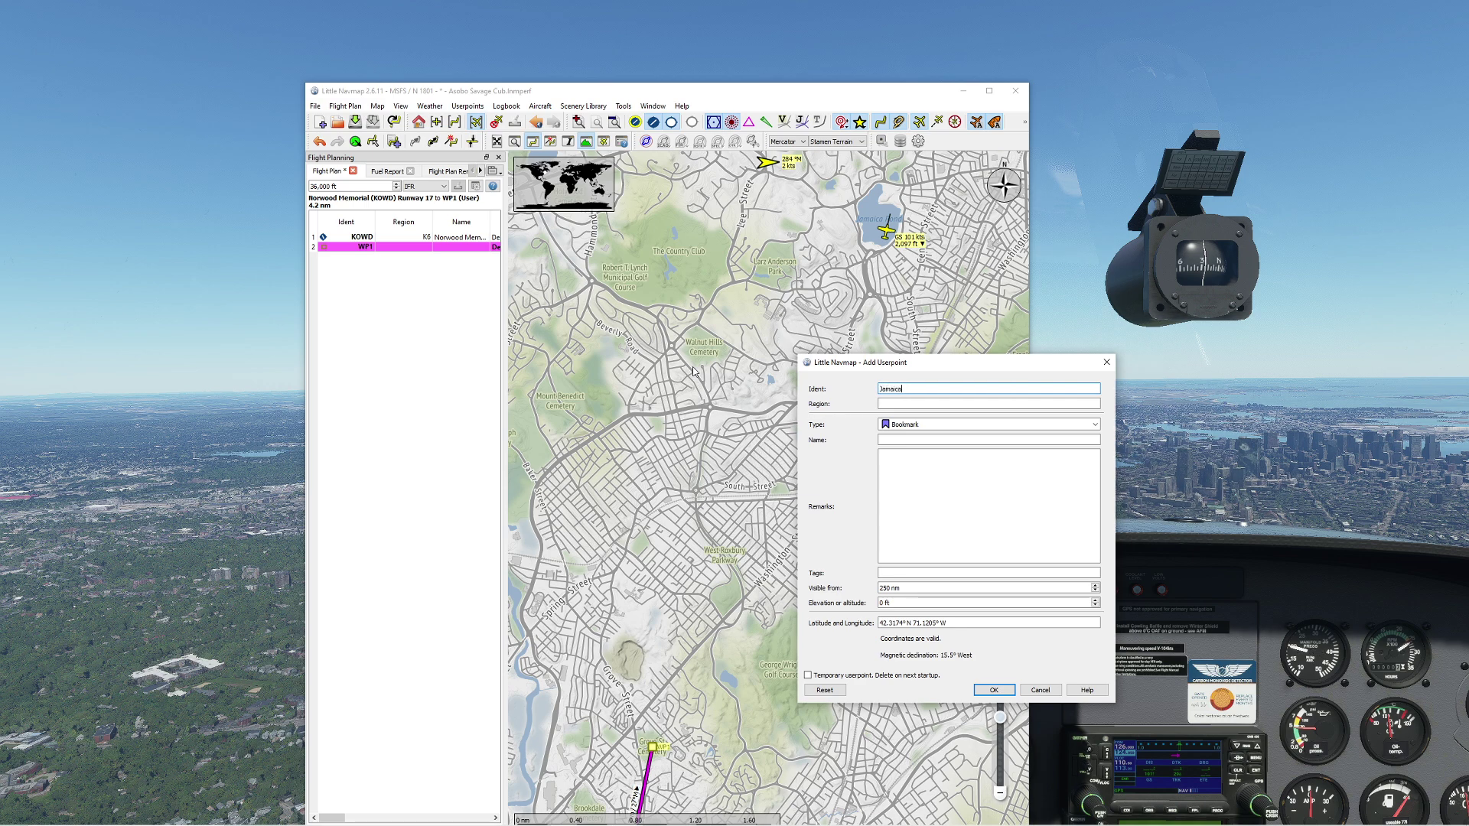
key(Tab)
key(Tab)
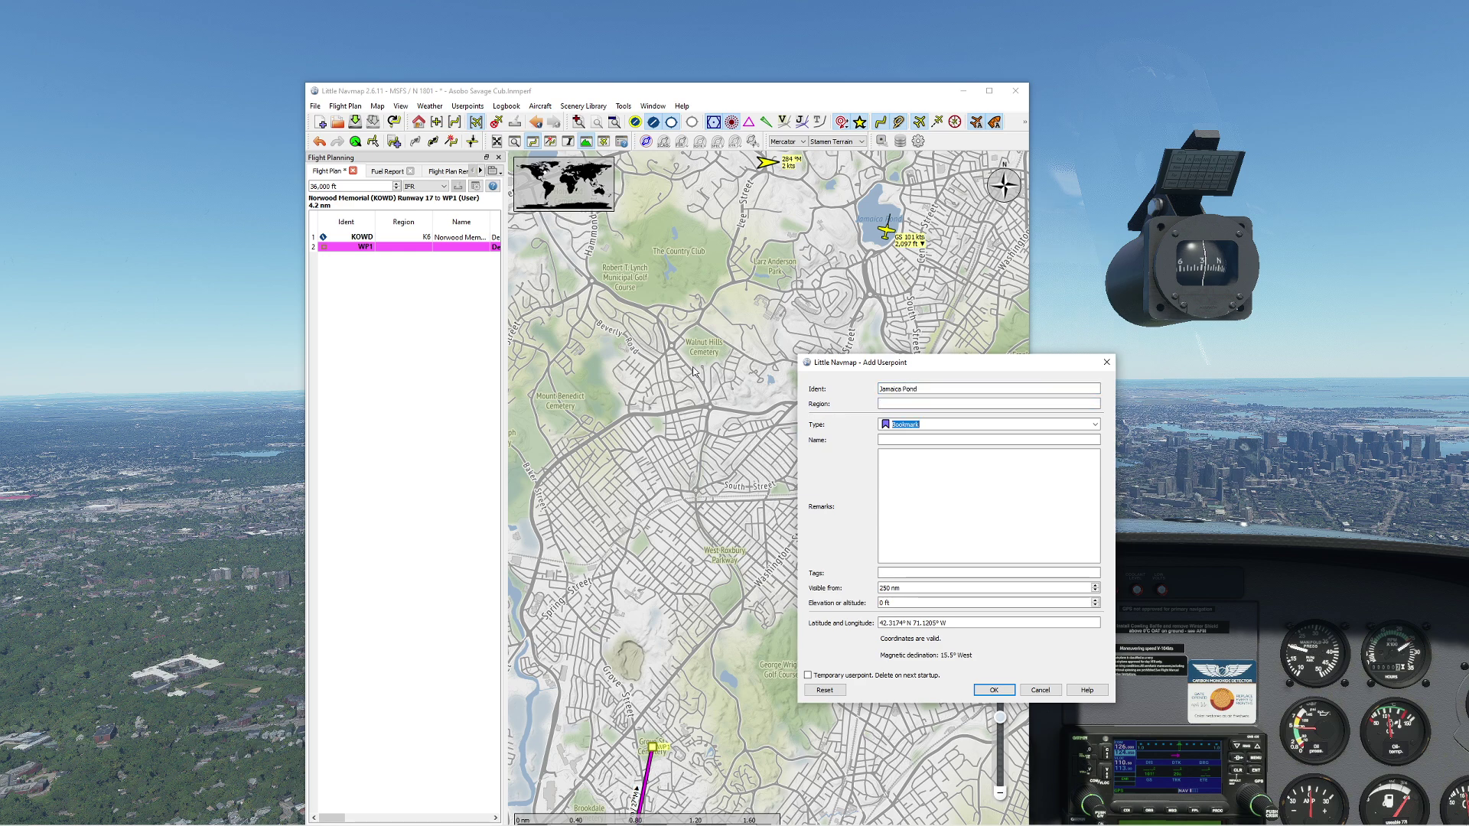
Step: Set the new userpoint's type to POI
click(1095, 424)
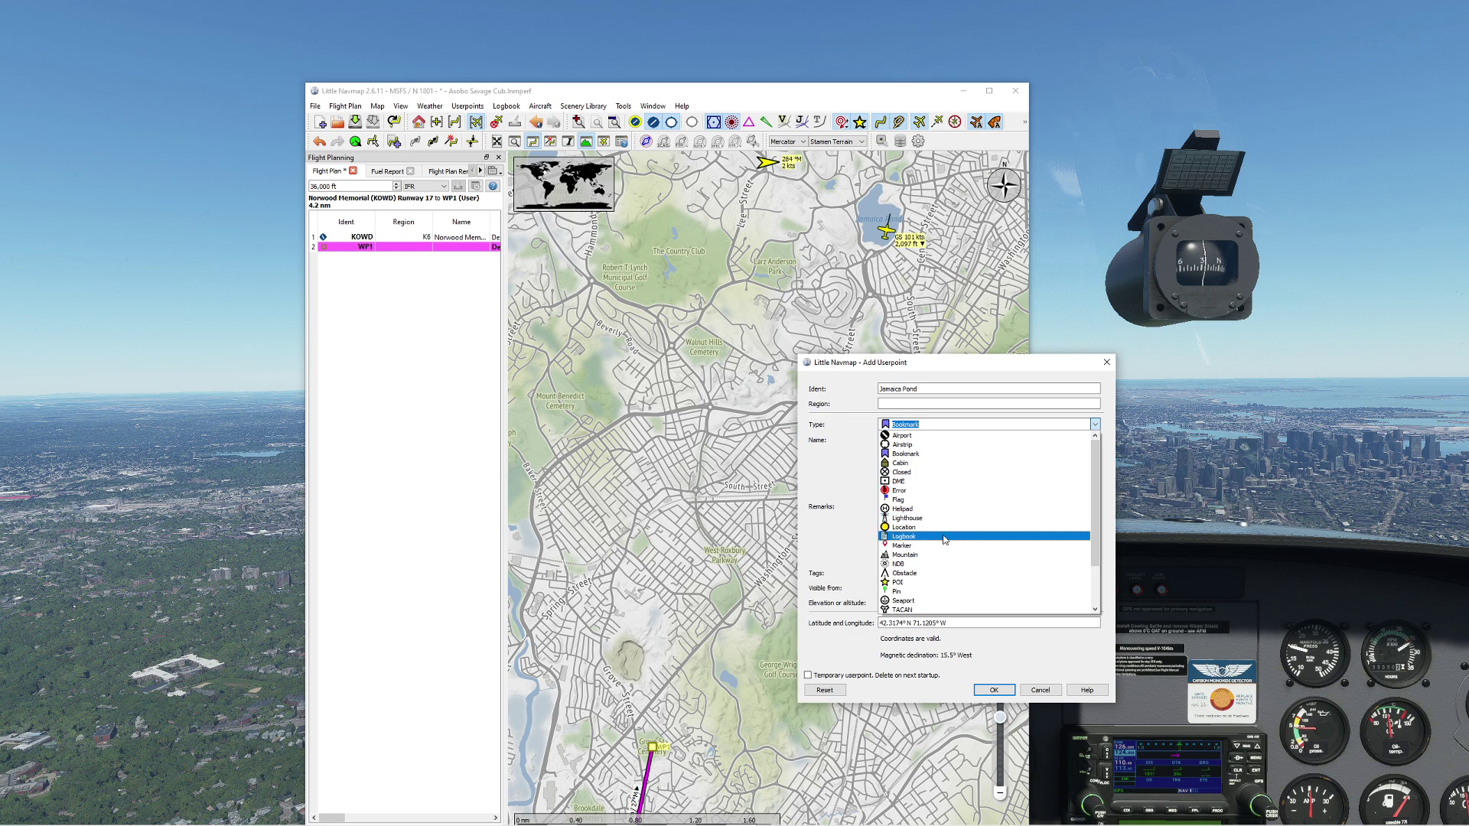
scroll(928, 545, down, 1)
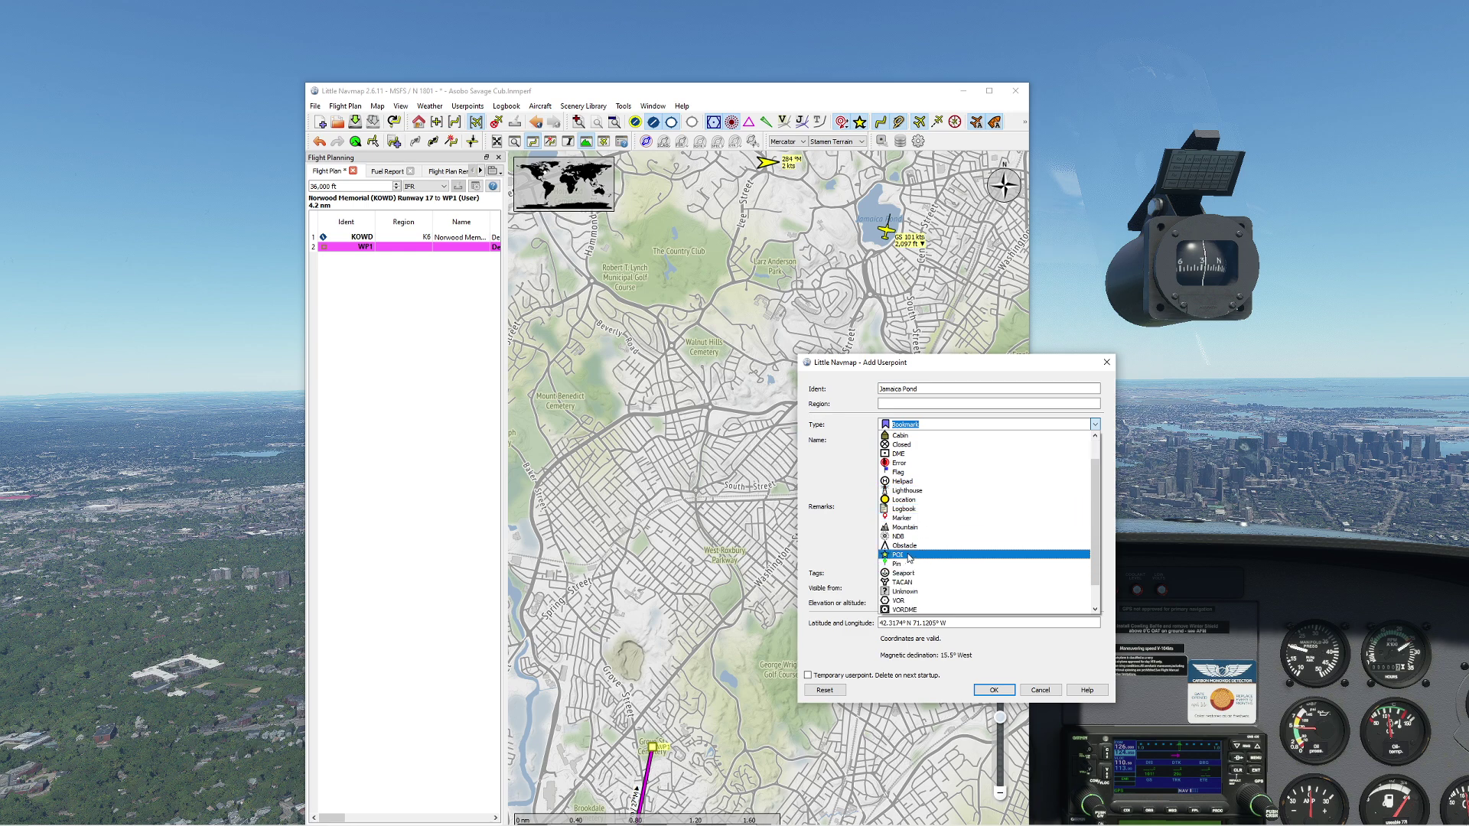
scroll(912, 559, down, 1)
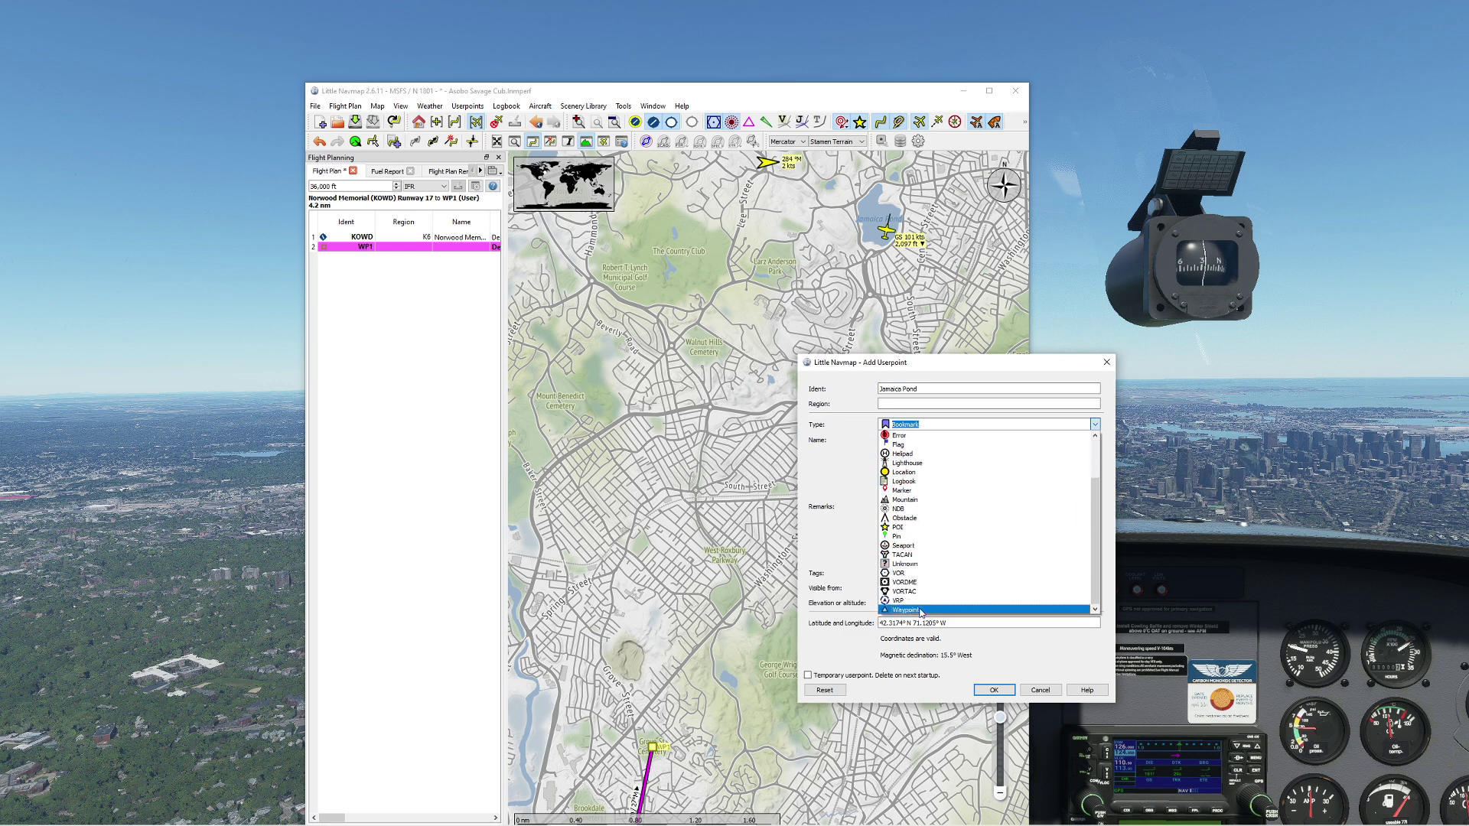
scroll(914, 535, up, 1)
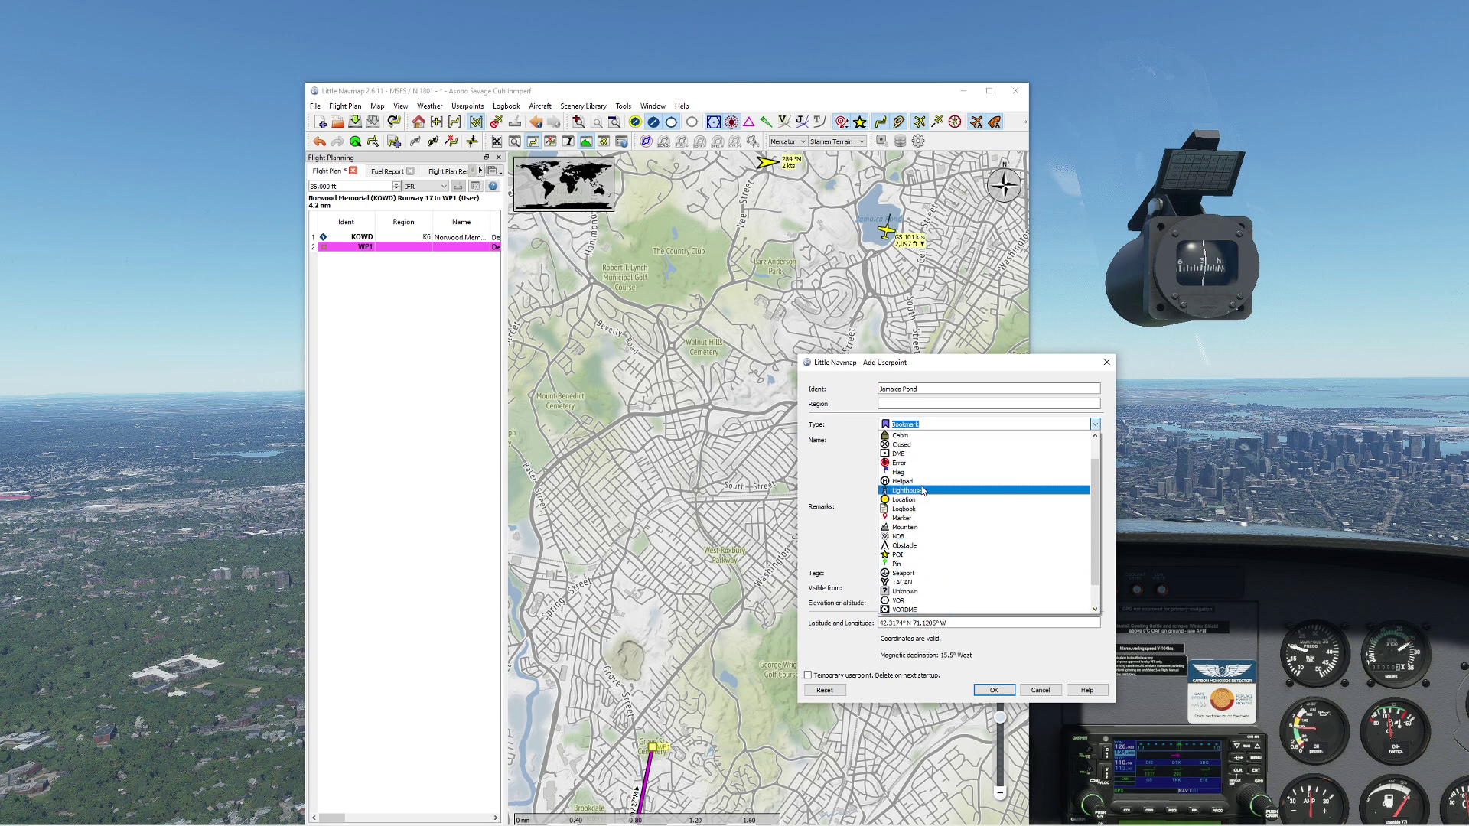
scroll(924, 501, up, 1)
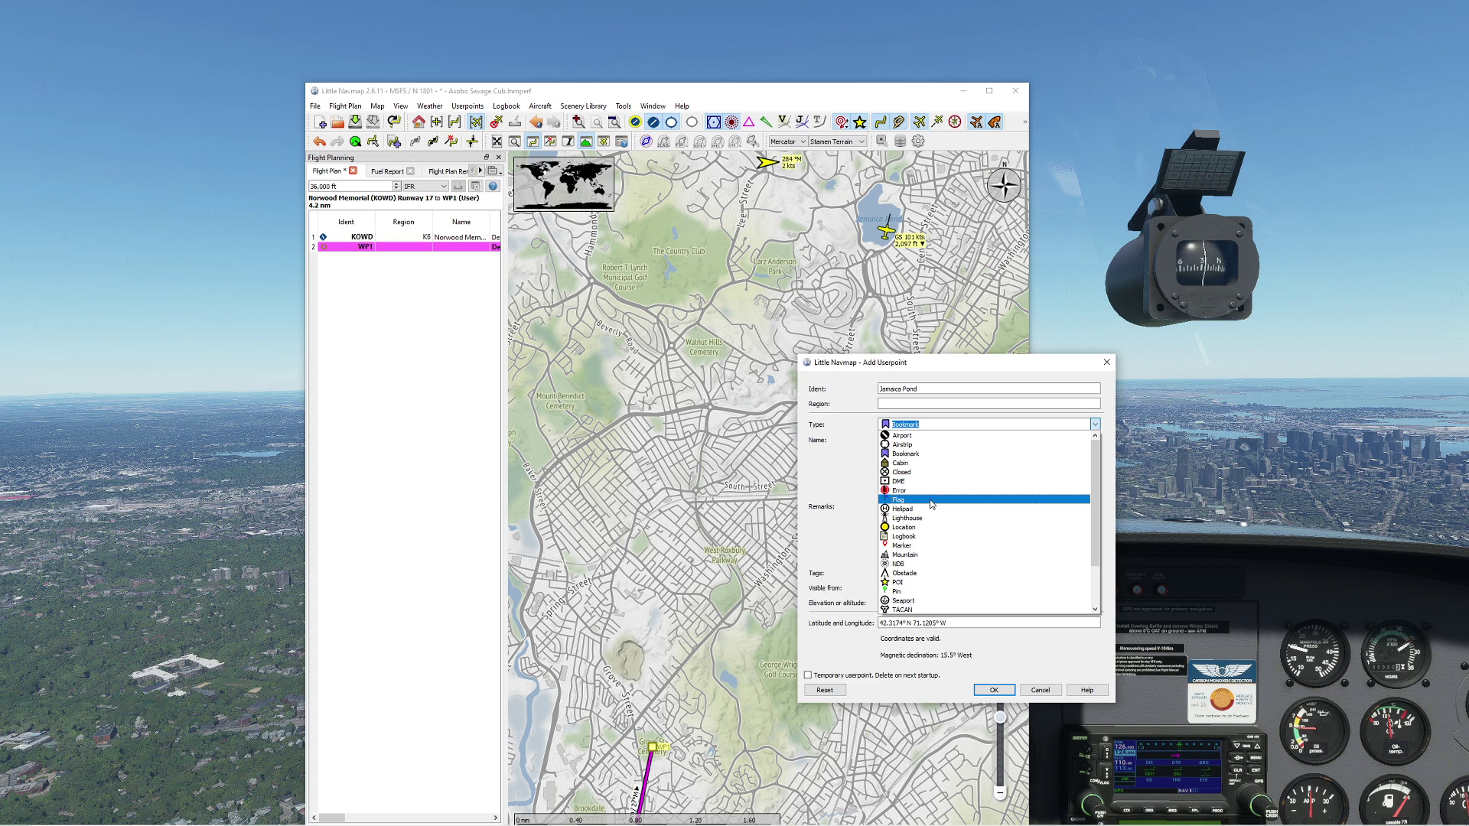
scroll(922, 512, down, 1)
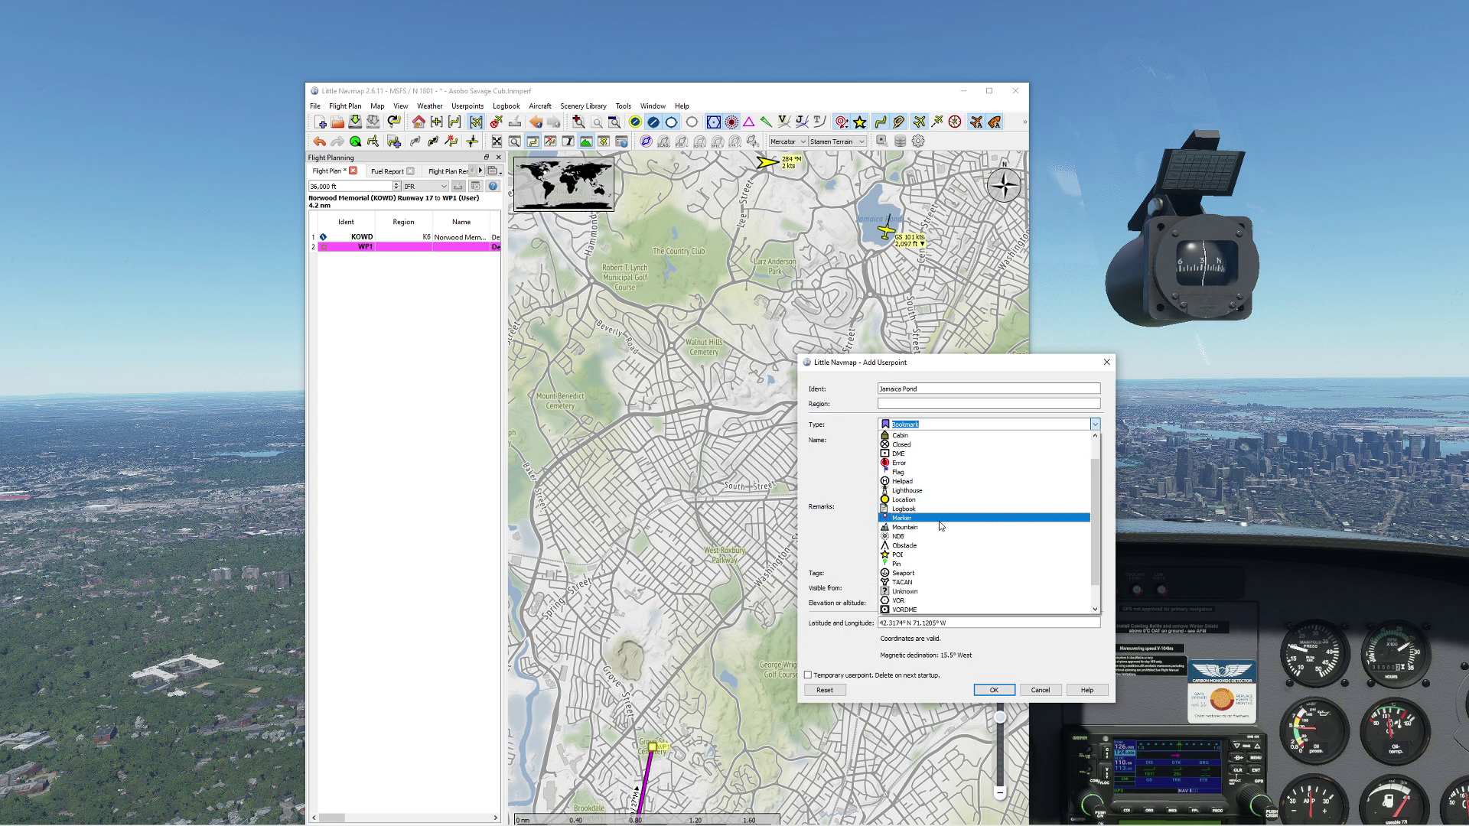
click(918, 554)
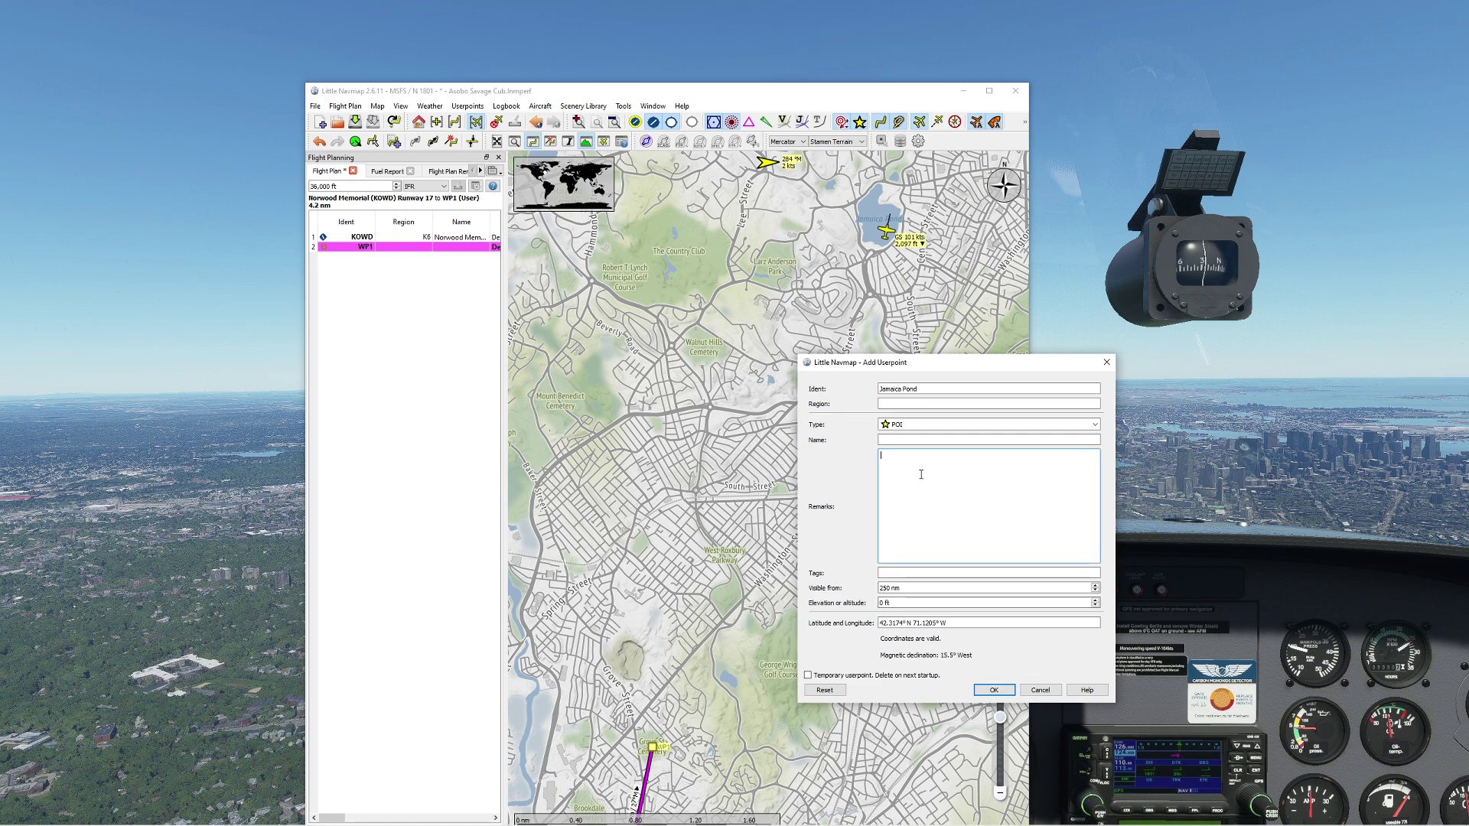
Step: Enter the remark "A useful VFR Waypoint if flying over boston." for the userpoint and save it
text(A useful )
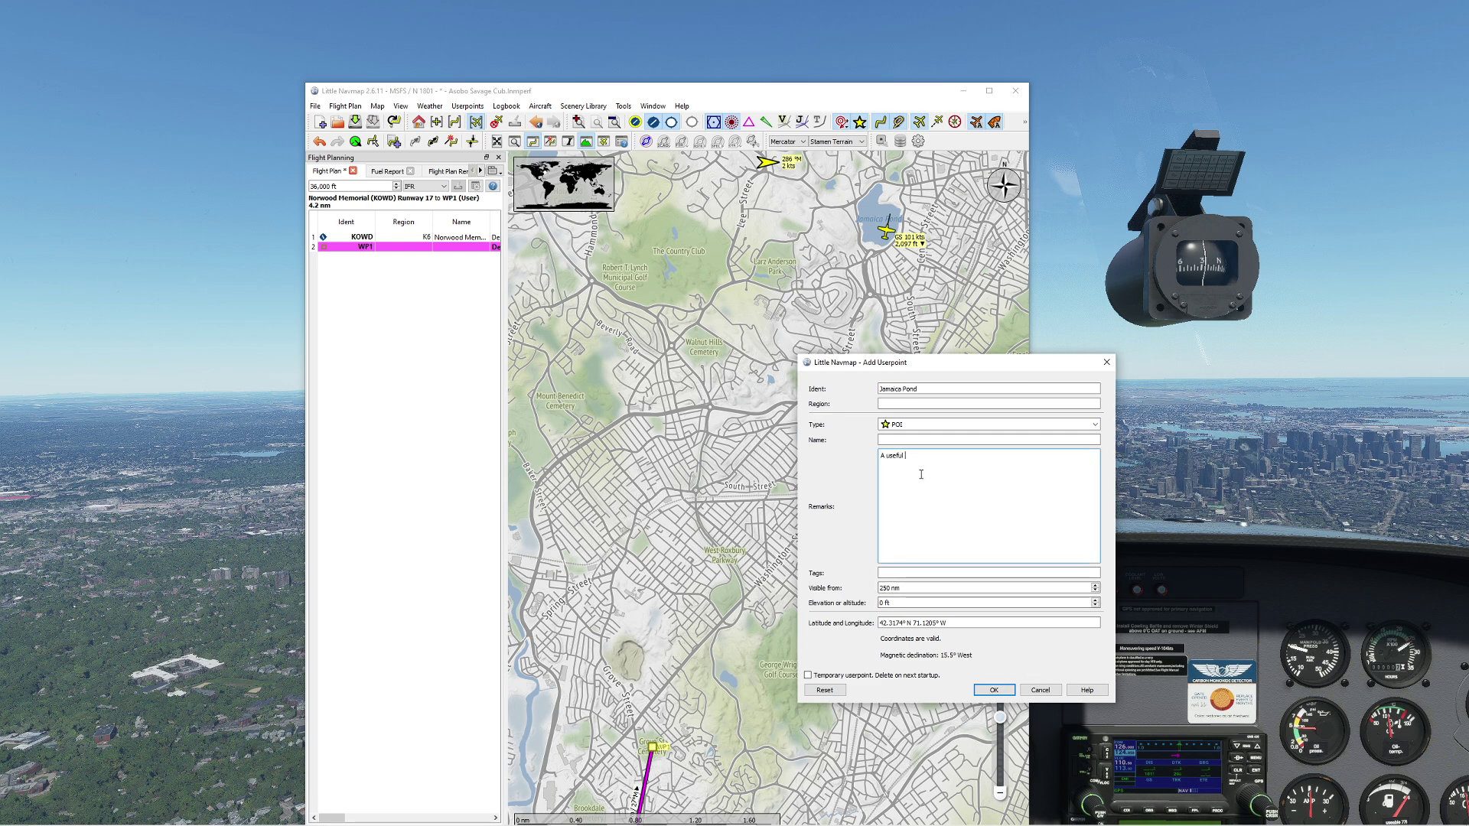
text(VFR Waypoint i)
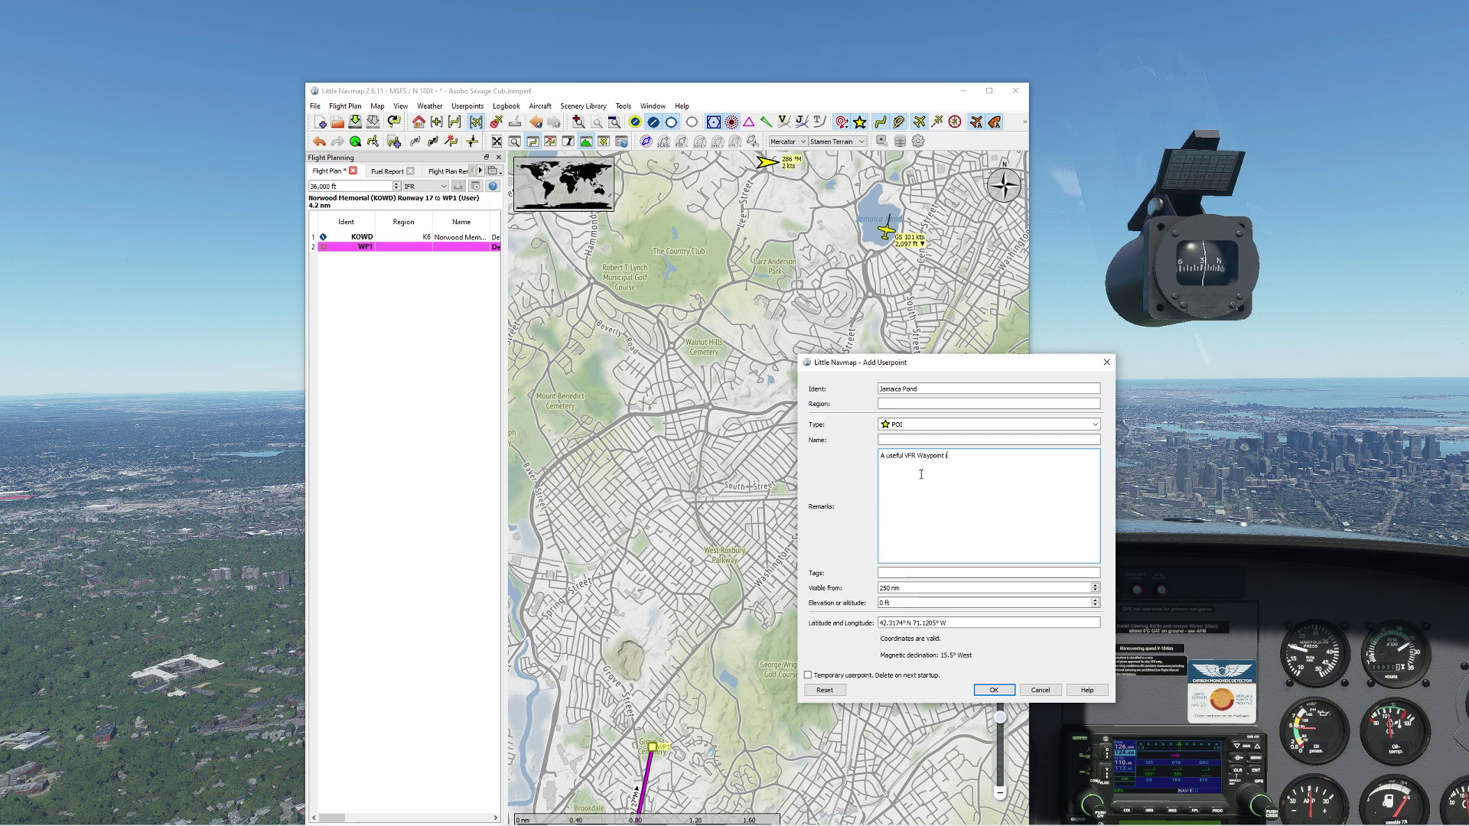
text(f flying over boston.)
click(998, 687)
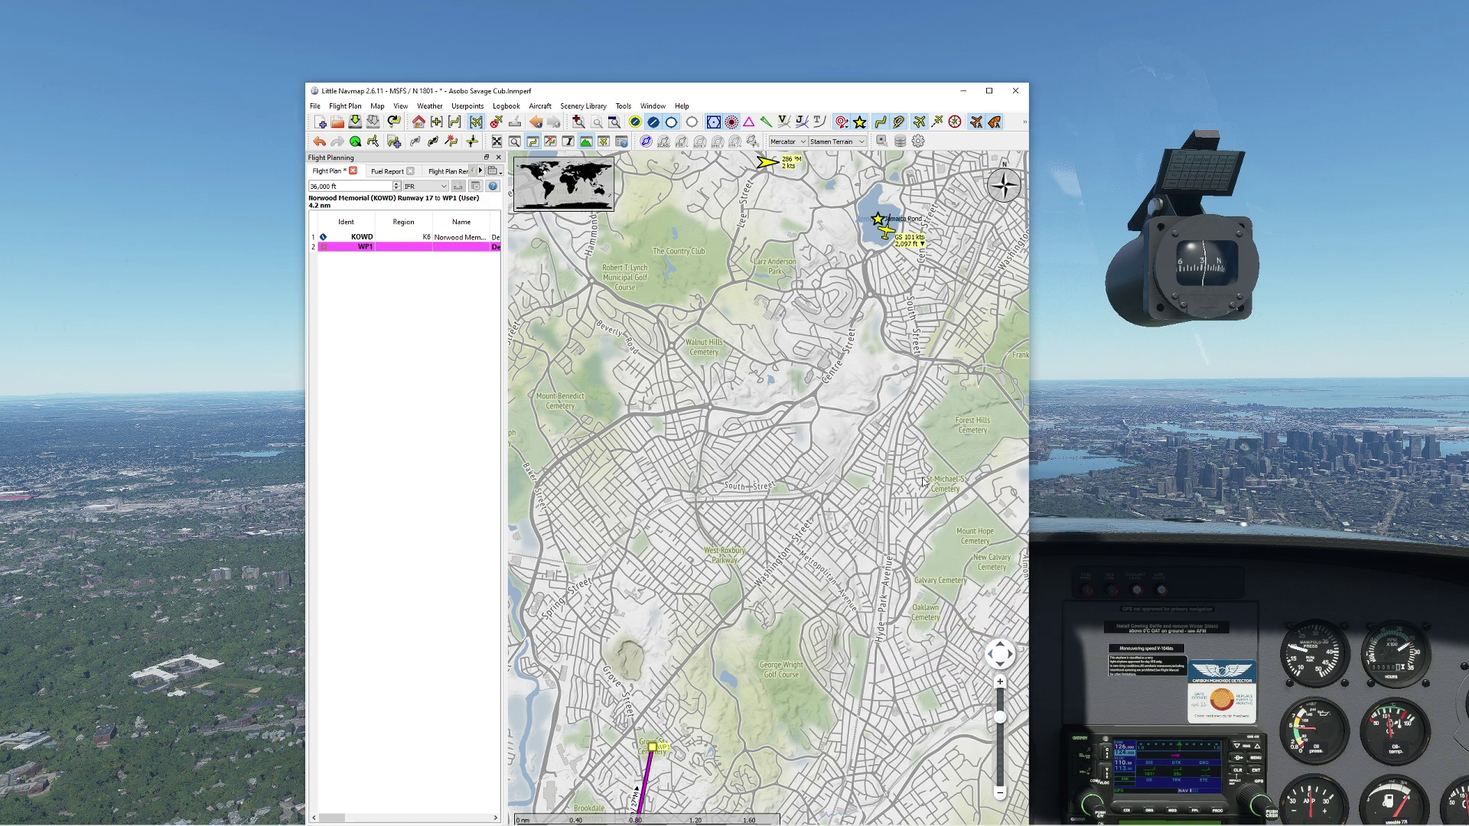
Step: Maximize the Little Navmap window and display the Search window
drag(876, 225, 592, 557)
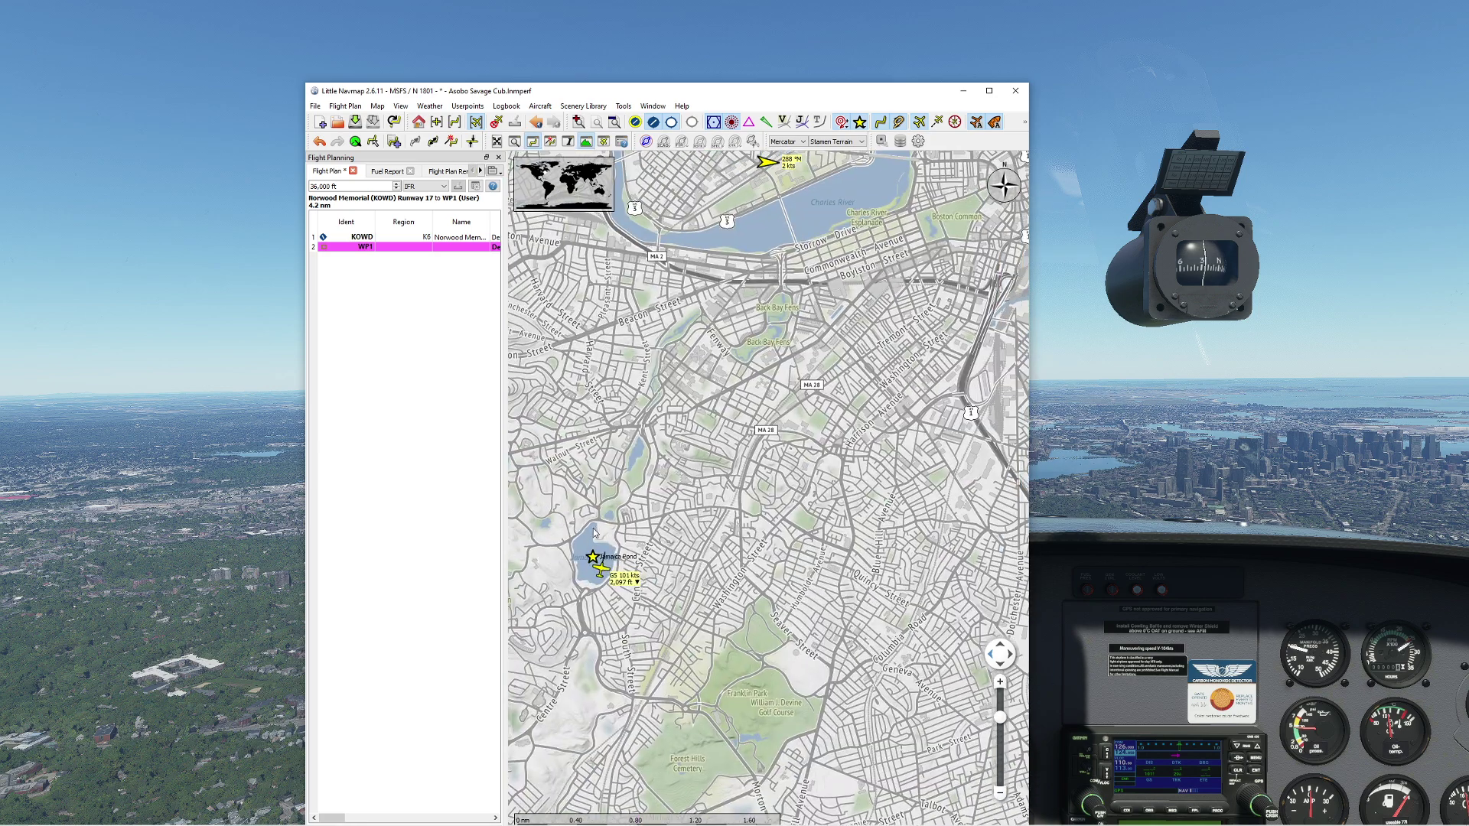
scroll(592, 557, down, 1)
click(990, 90)
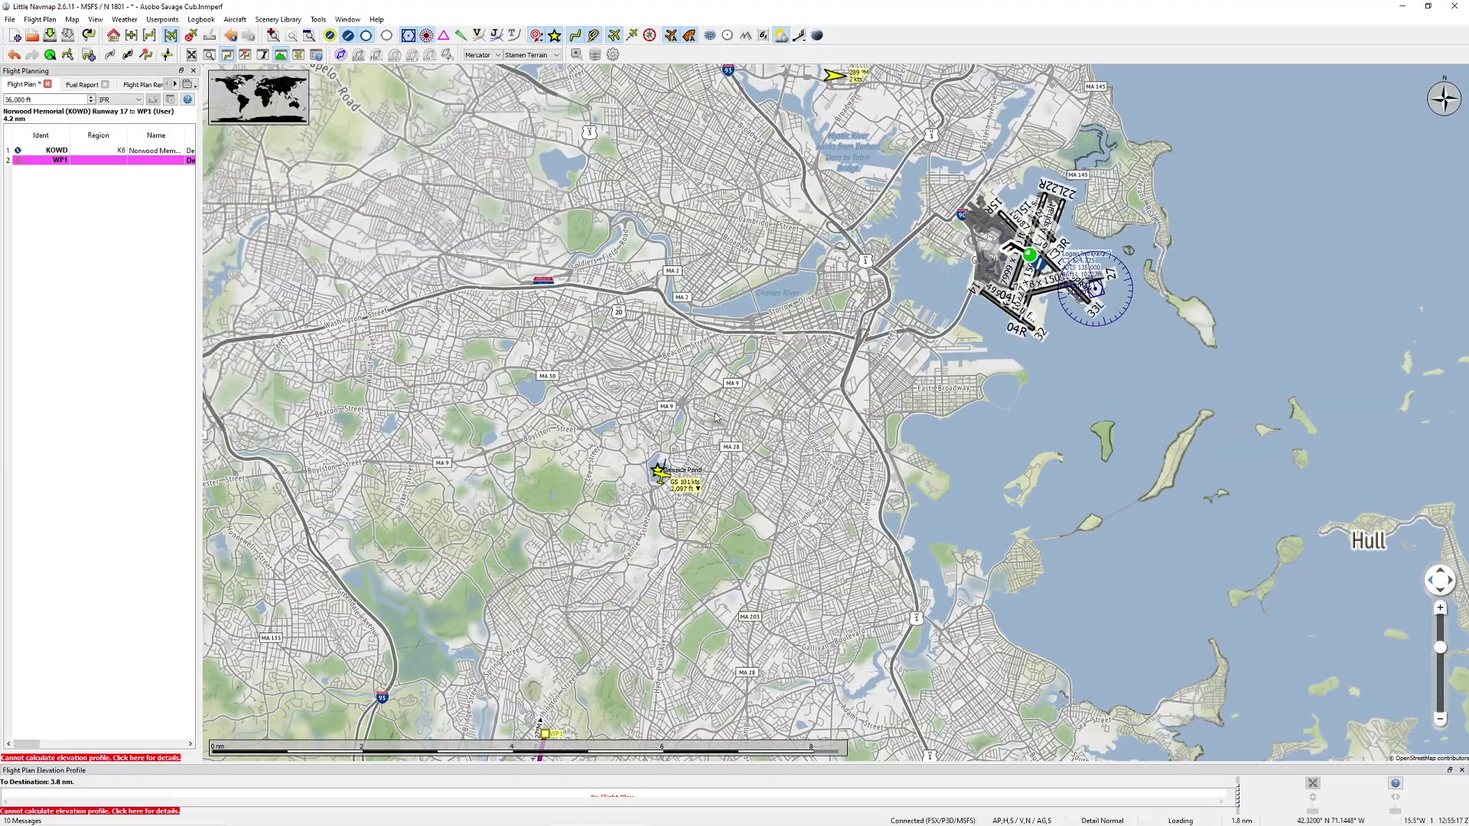
click(348, 19)
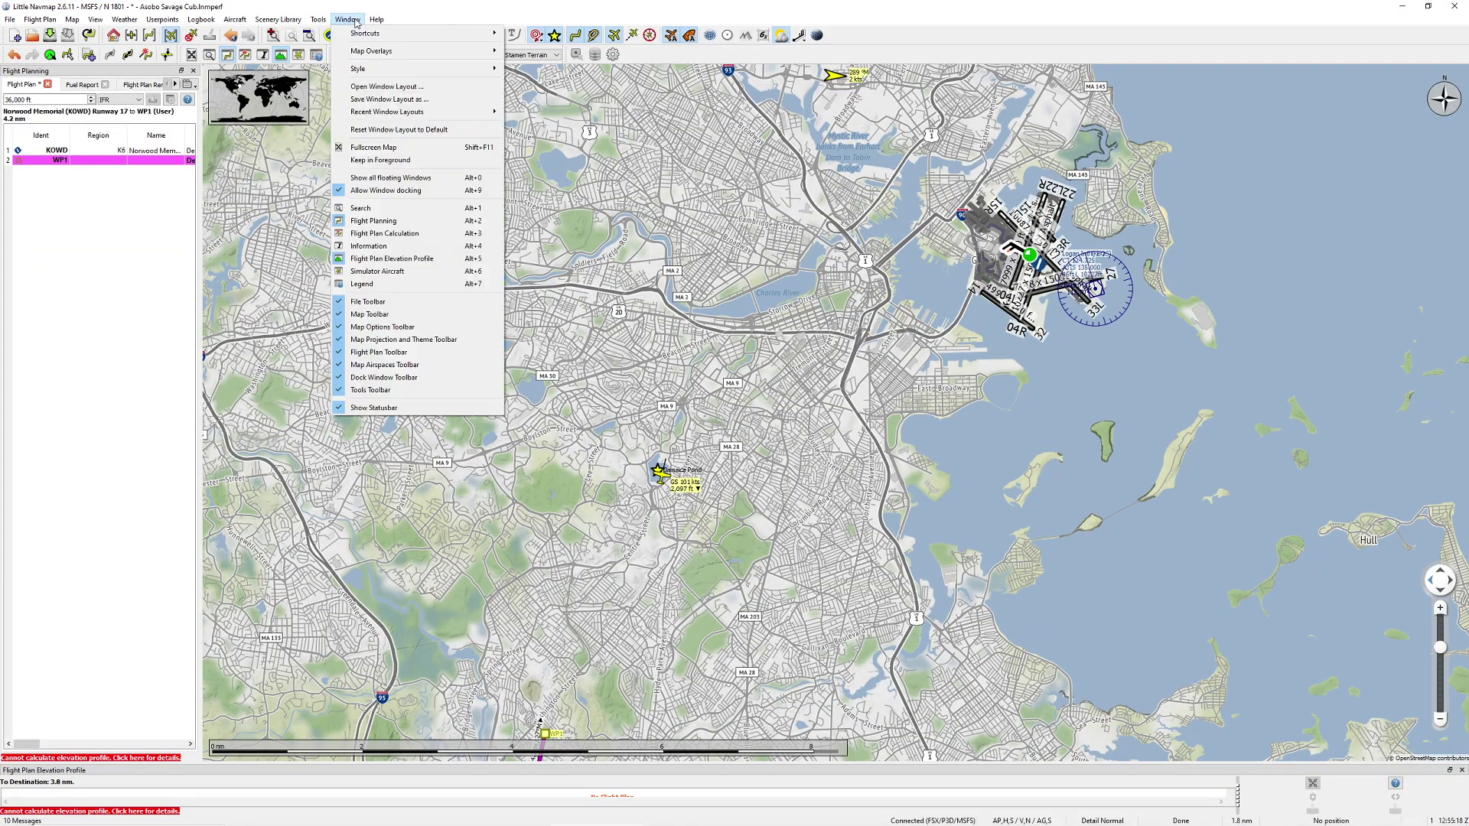
click(423, 208)
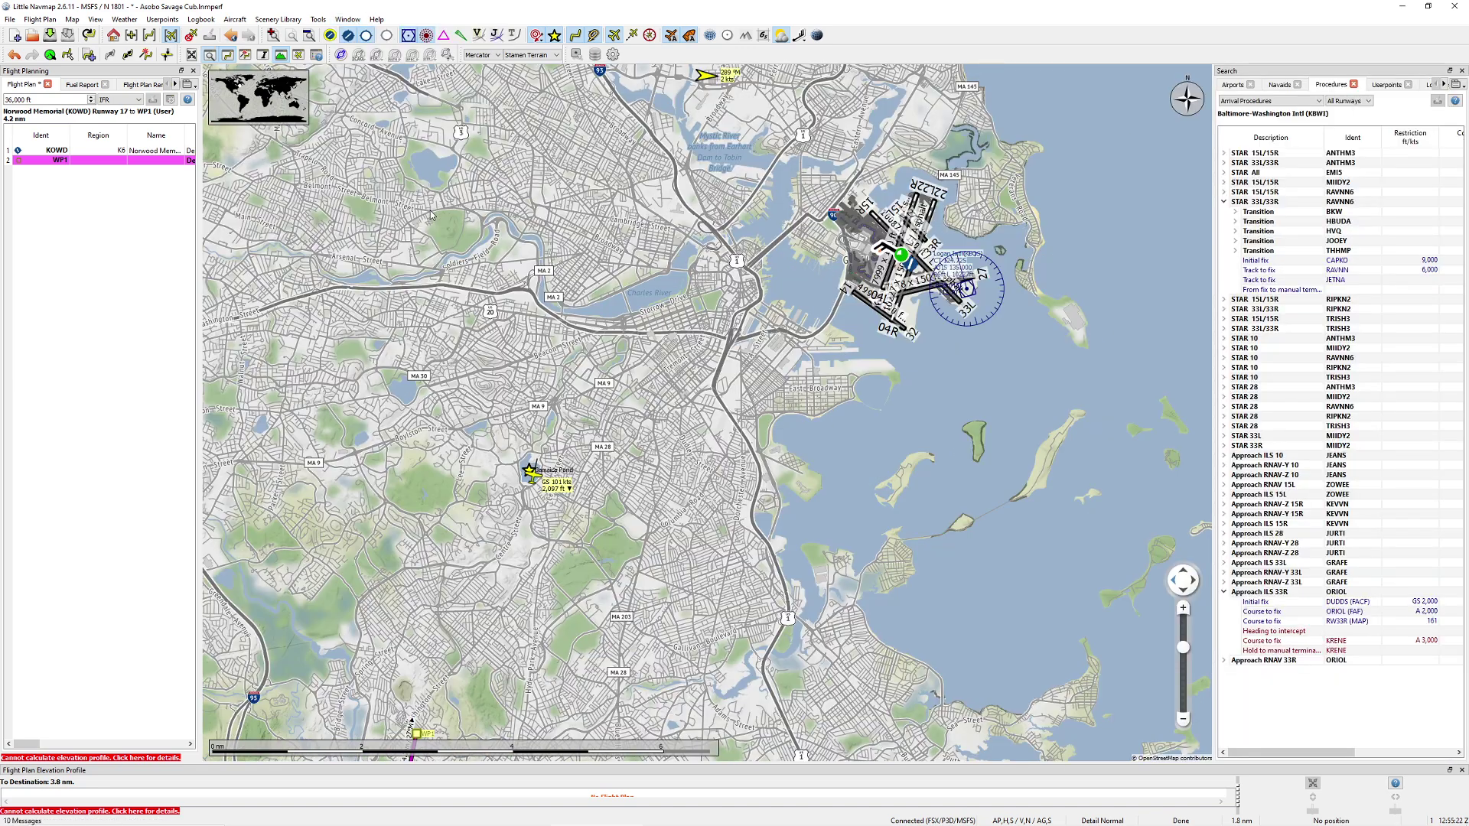
Step: Open the userpoint search and show the Jamaica Pond entry's information
click(1445, 84)
click(1445, 84)
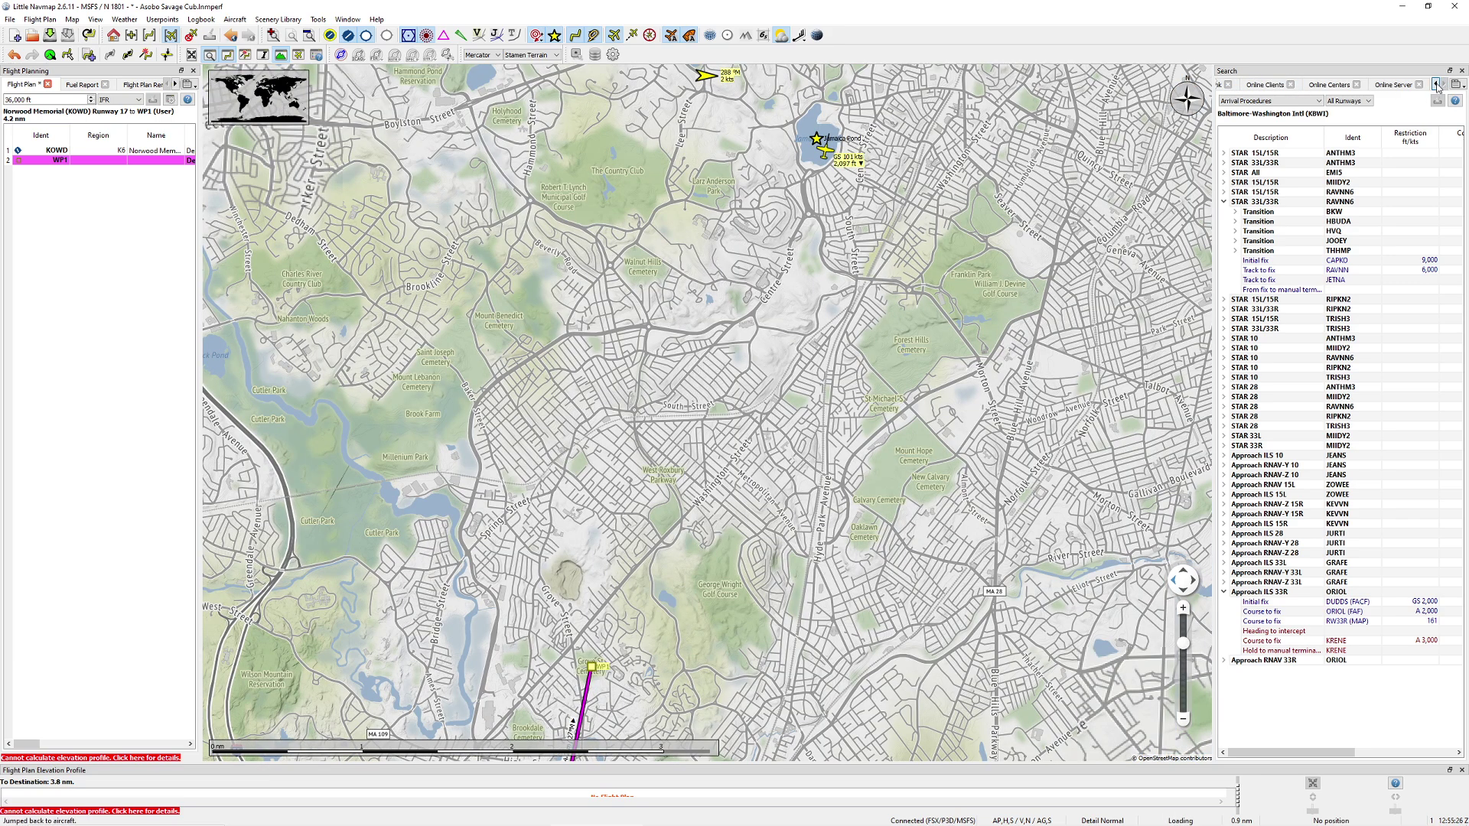
click(1436, 84)
click(1435, 84)
click(1436, 84)
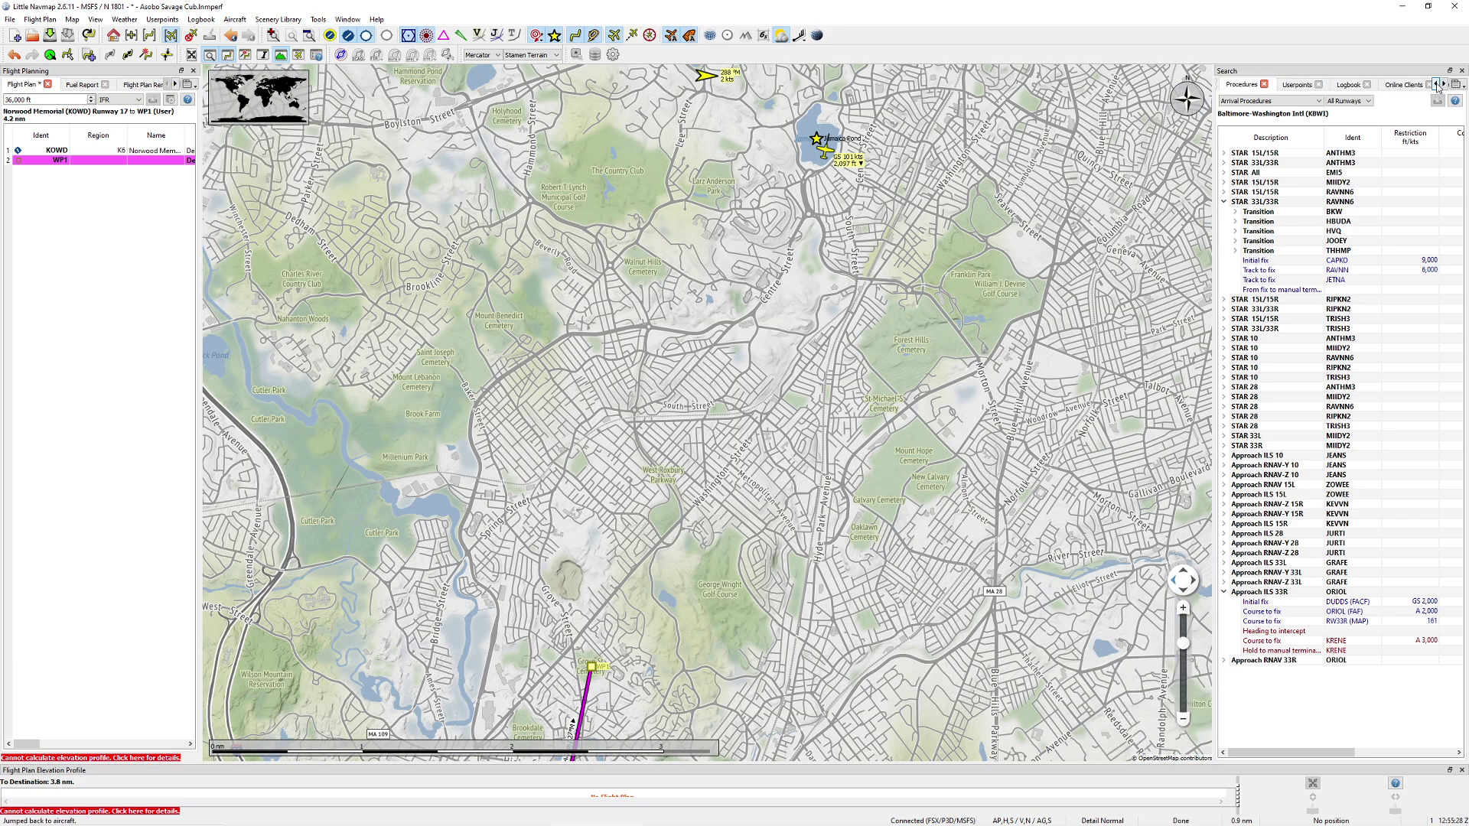
click(1298, 85)
double_click(1297, 150)
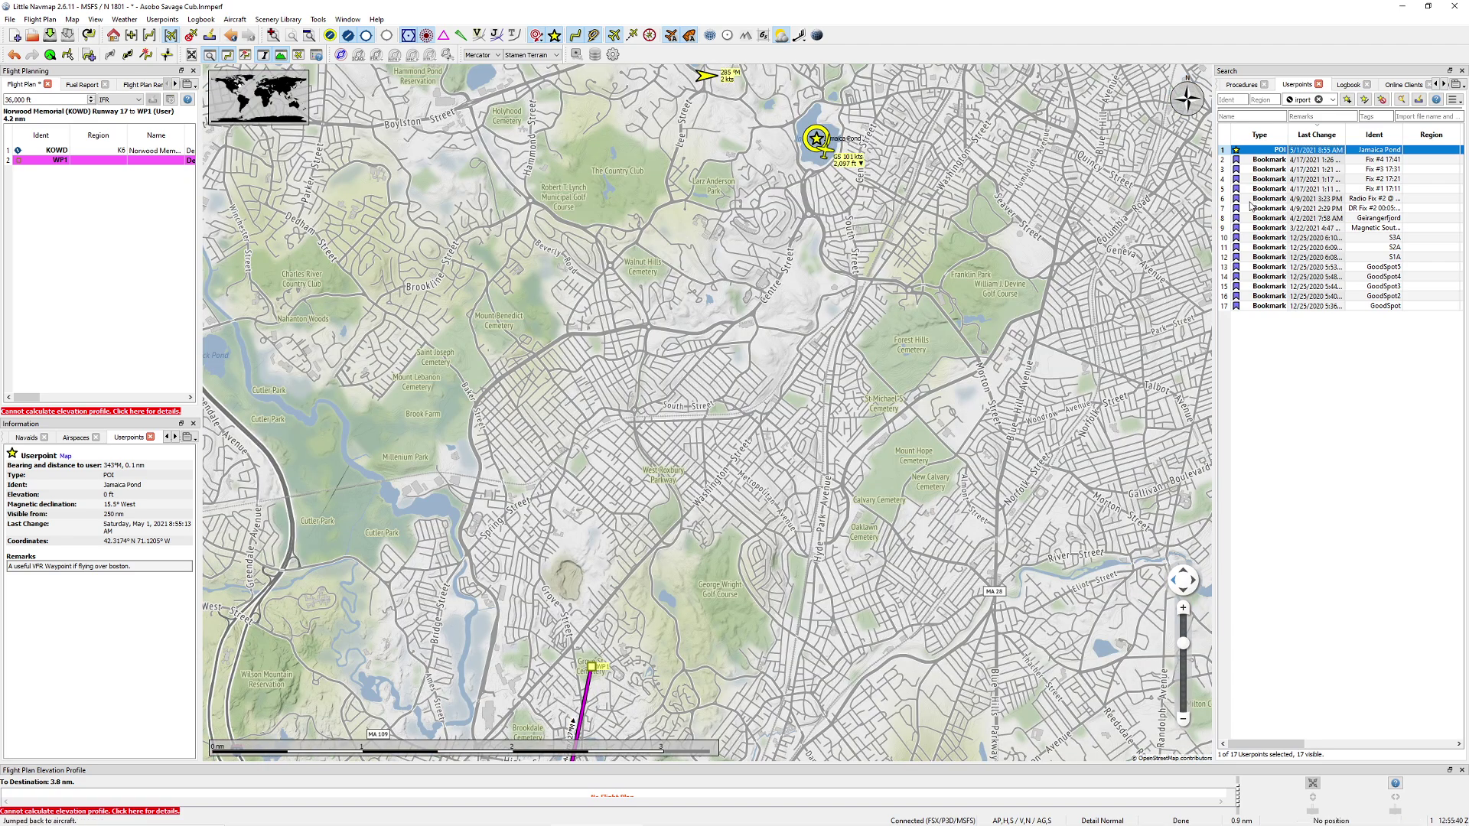
Step: Replace the current flight plan with a new empty one
drag(916, 163, 825, 342)
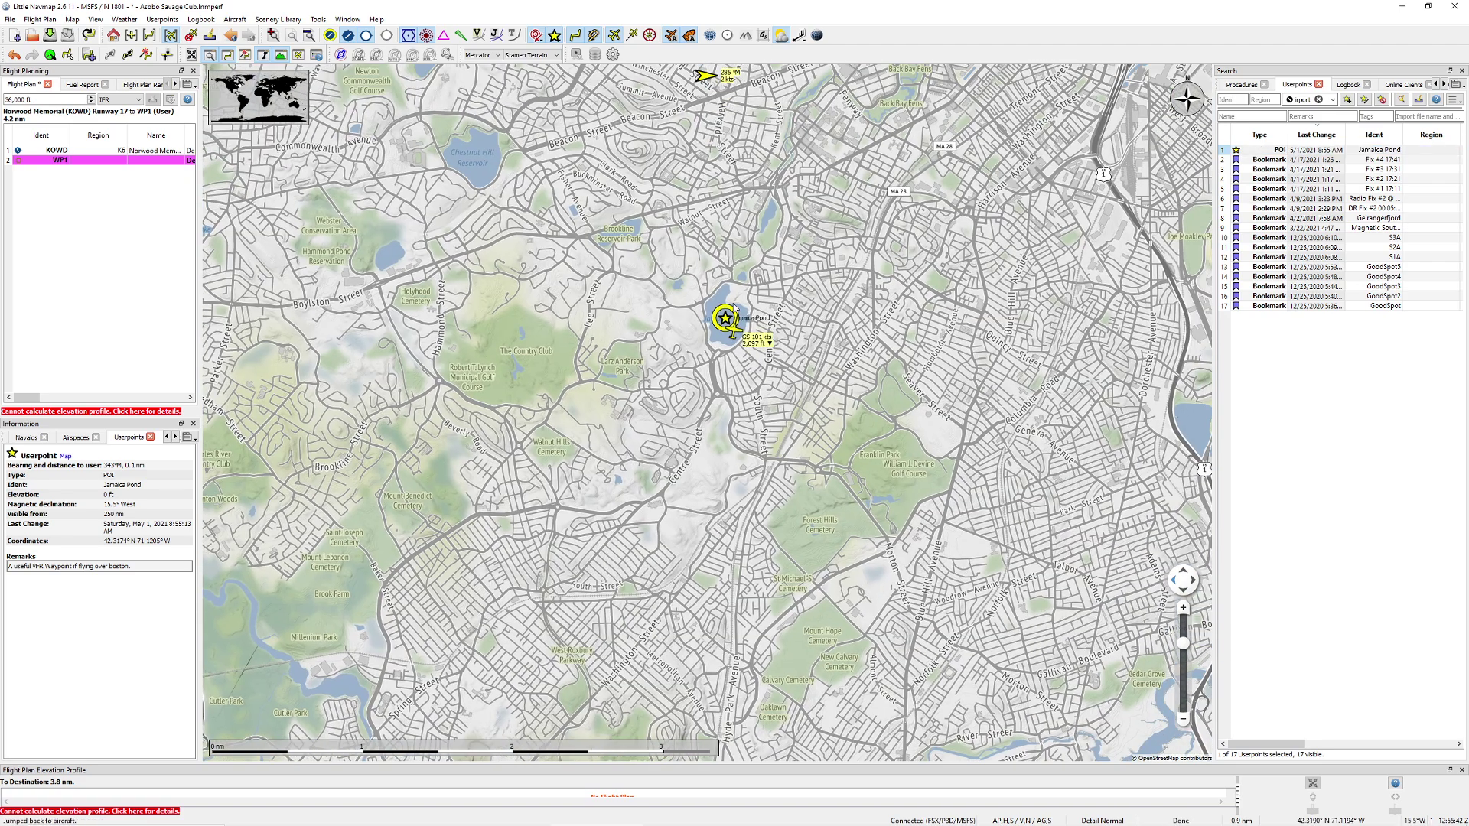
scroll(735, 310, down, 1)
scroll(818, 343, down, 1)
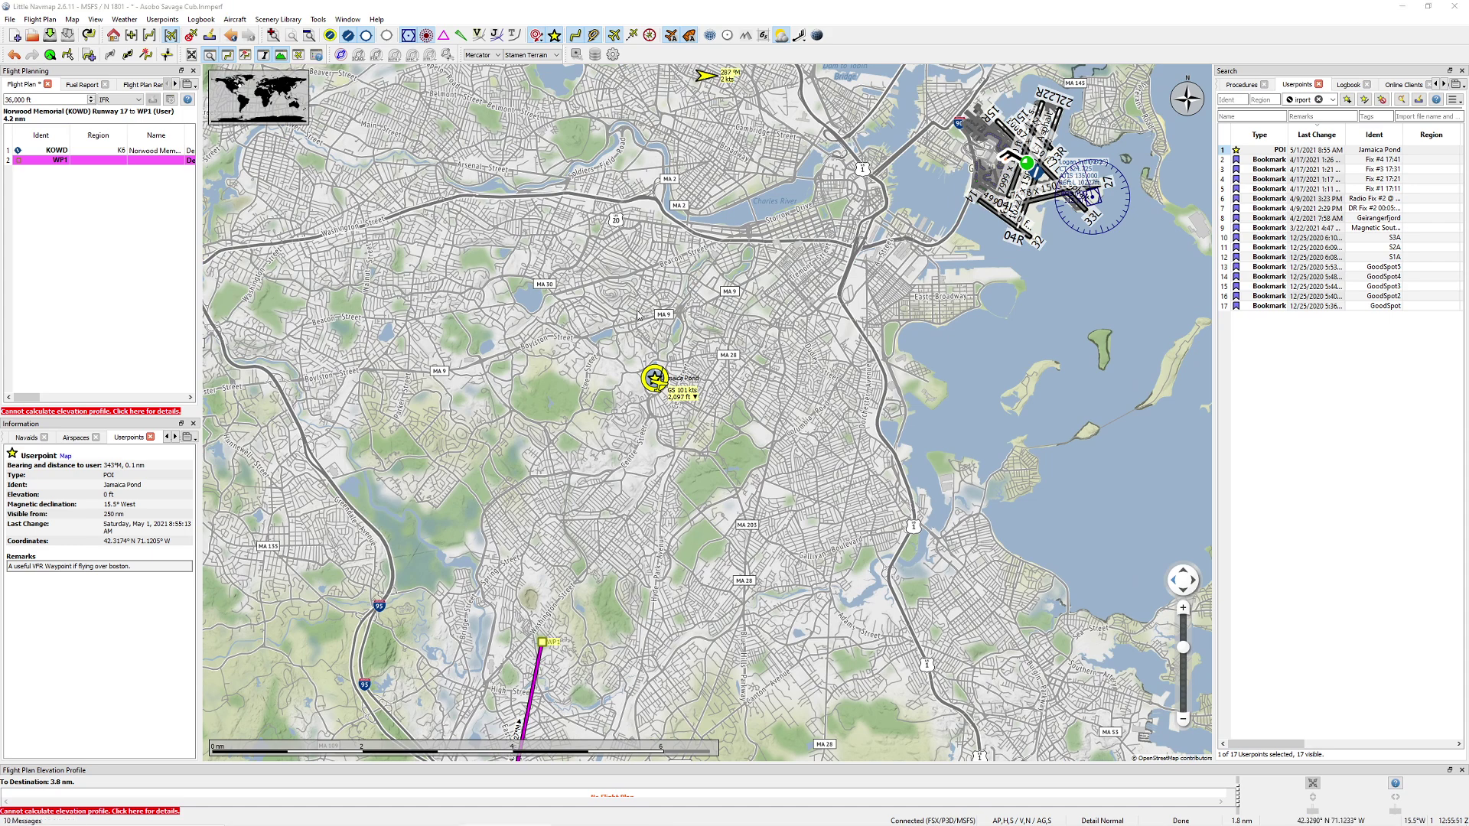
drag(601, 276, 587, 313)
scroll(702, 346, down, 1)
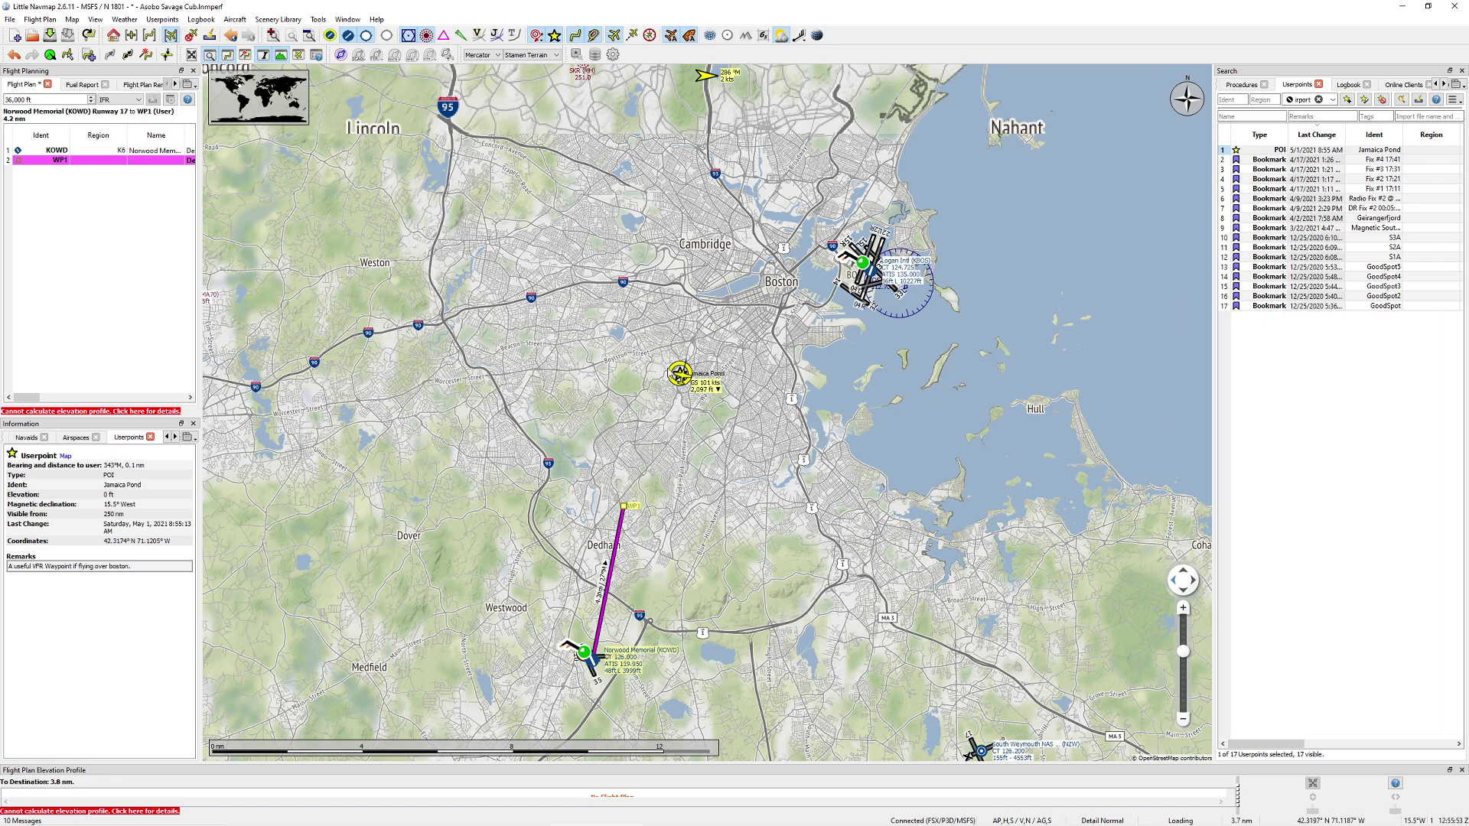
drag(678, 440, 670, 376)
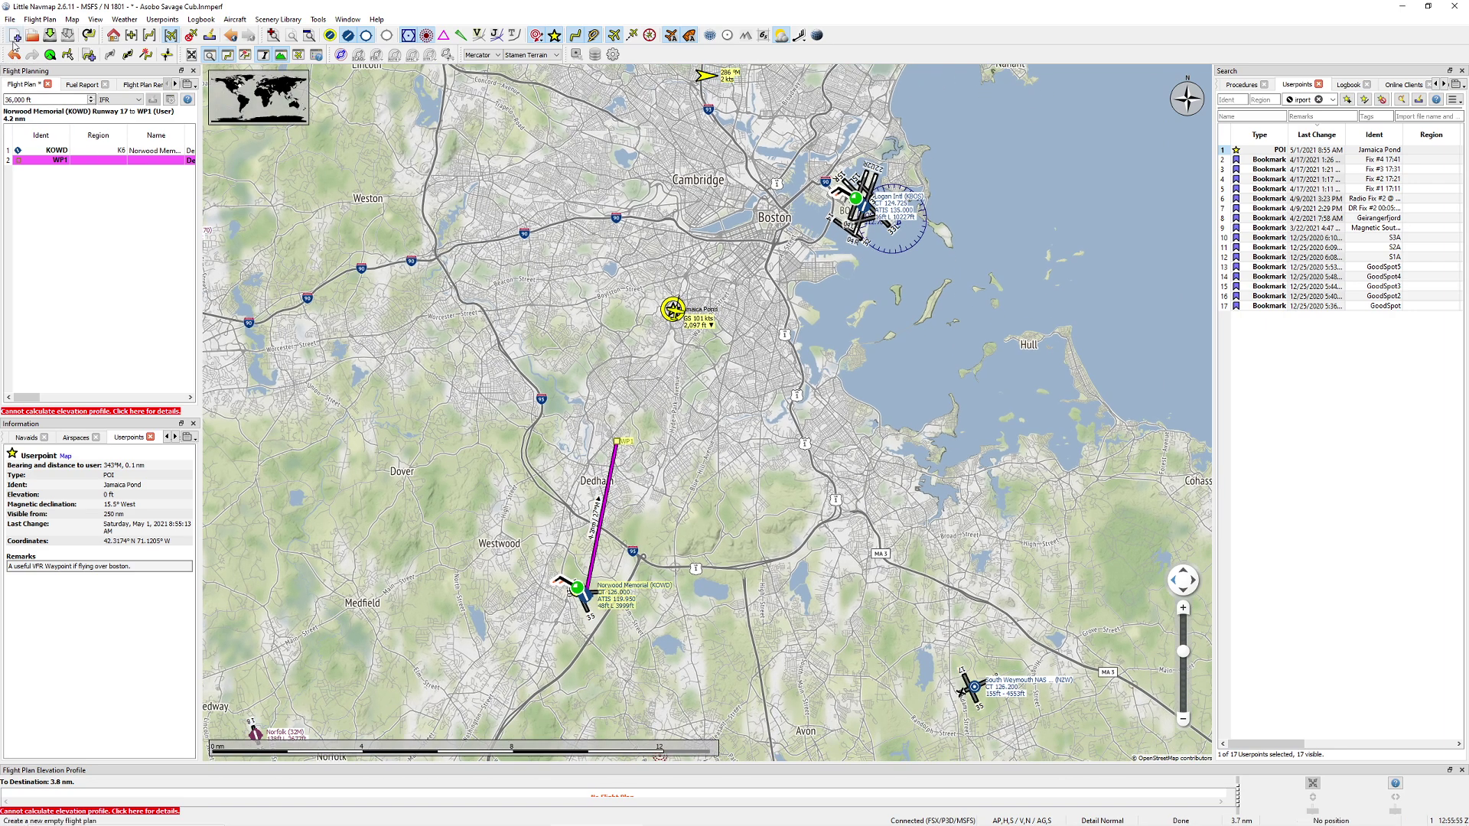
click(13, 44)
click(728, 437)
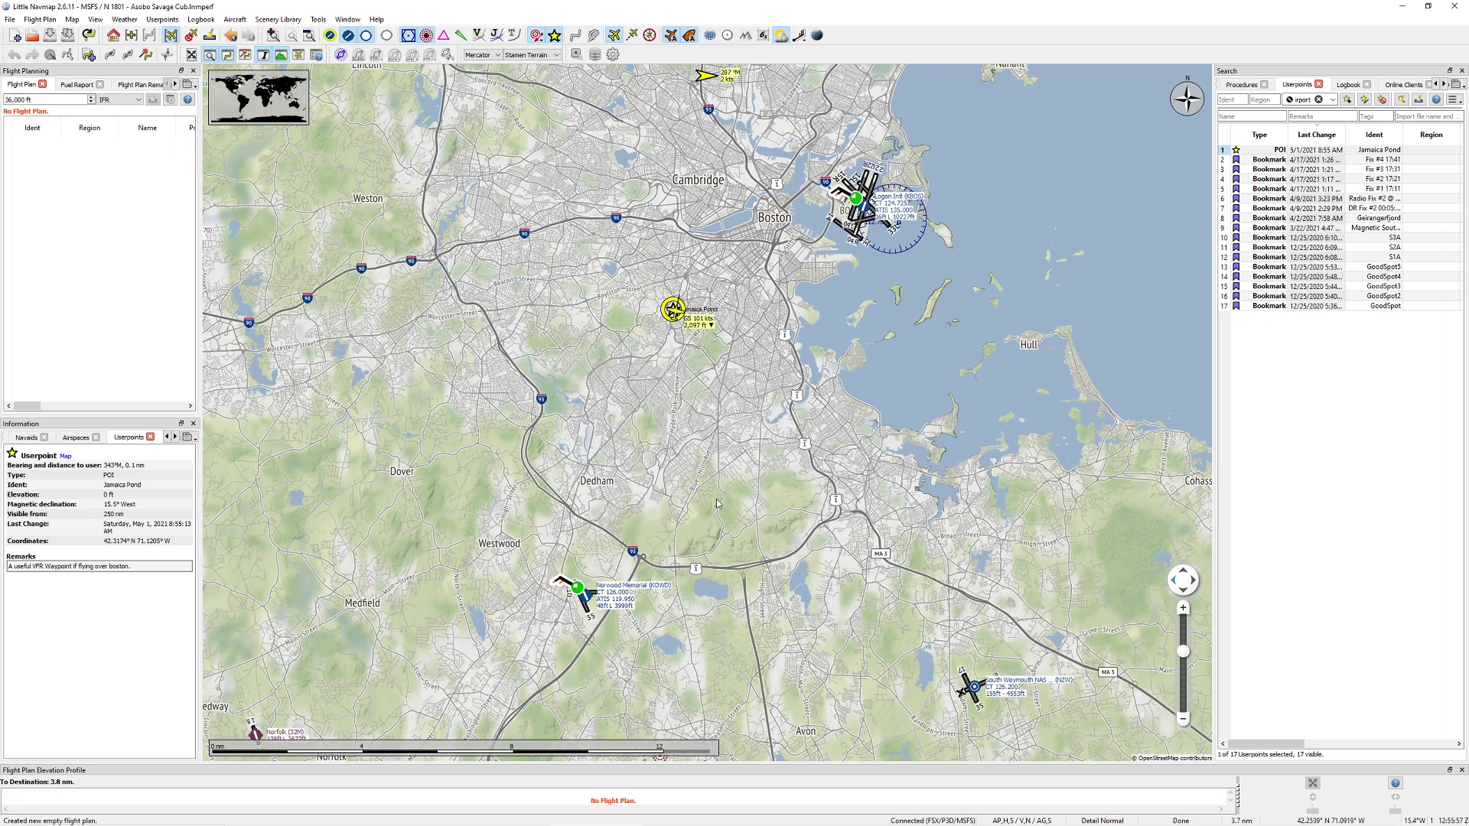
Step: Set Norwood Memorial (KOWD) as the departure and append the Jamaica Pond userpoint to the flight plan
right_click(618, 508)
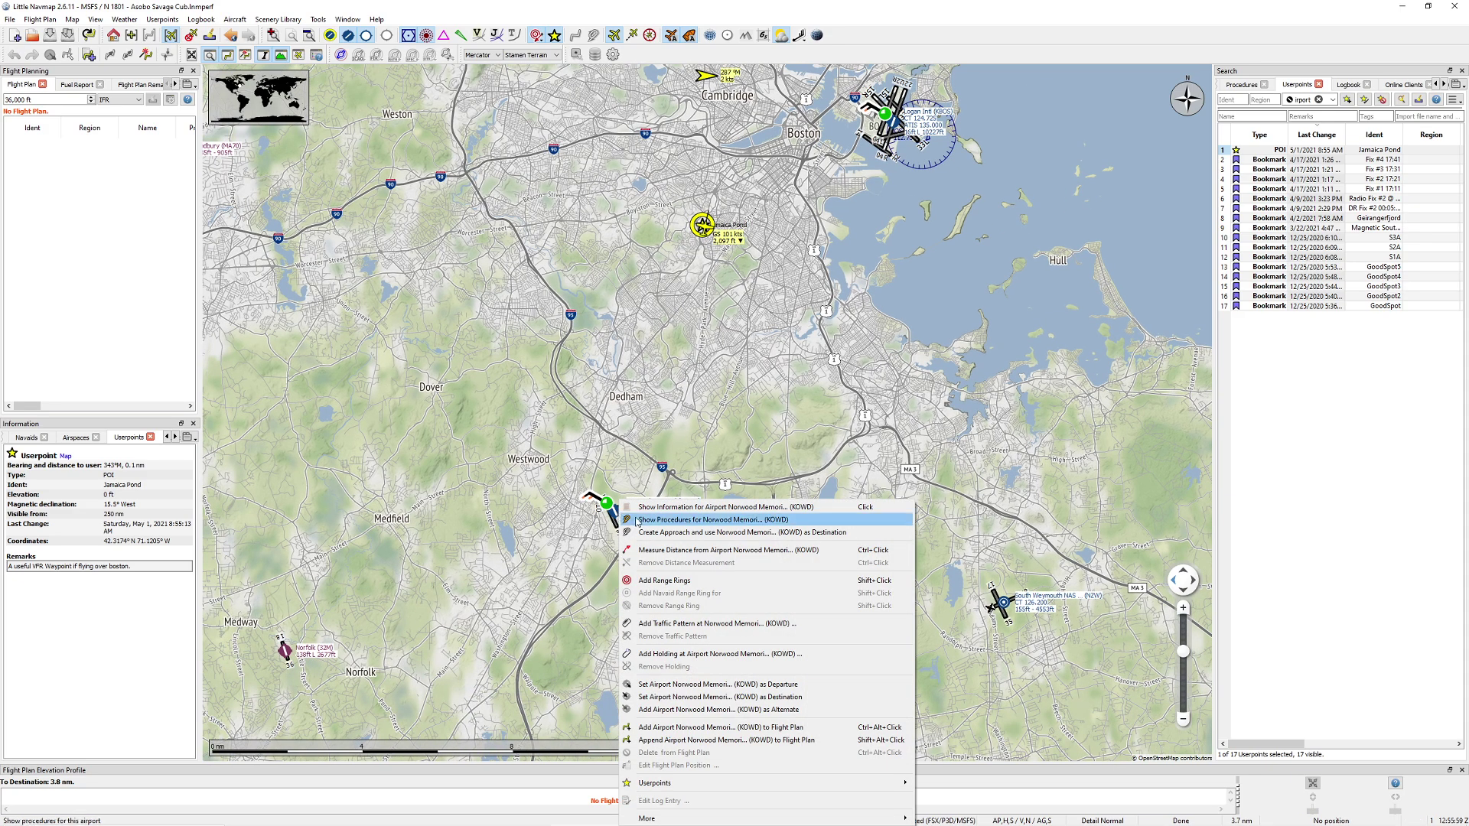
click(788, 684)
scroll(704, 230, up, 5)
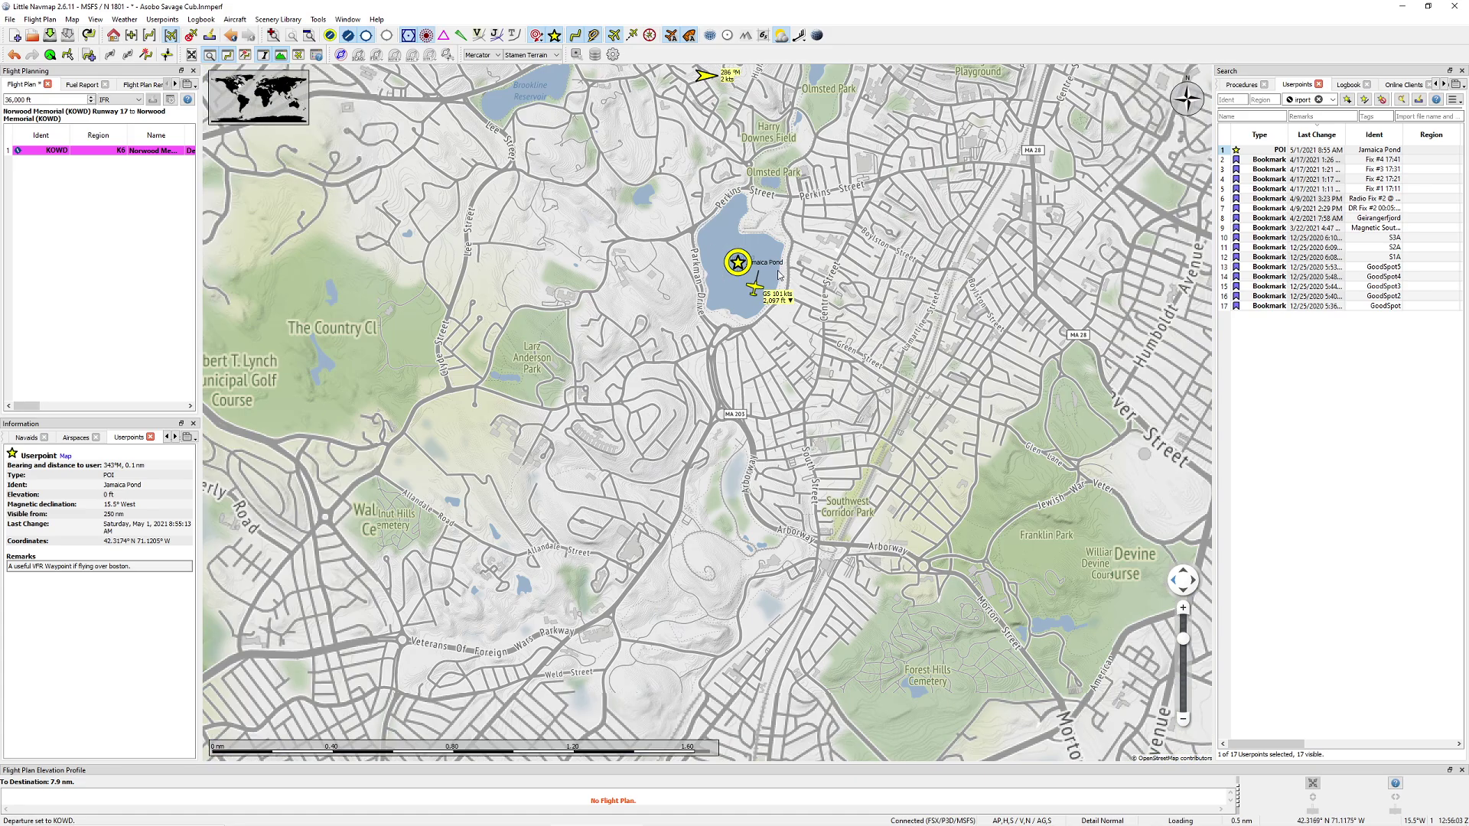
right_click(740, 266)
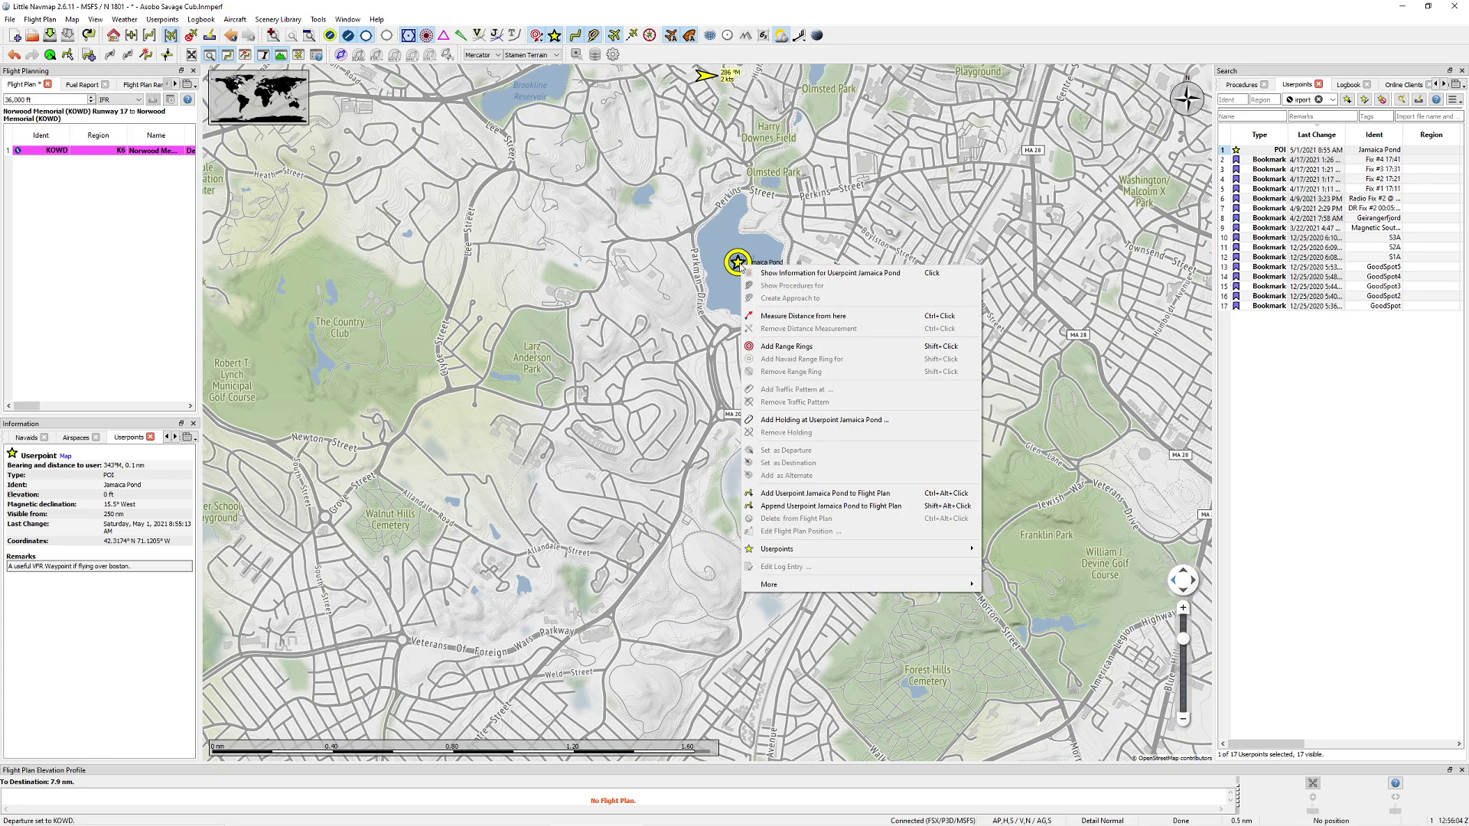
click(884, 505)
Step: Set Laurence G Hanscom Fld (KBED), northwest of Boston, as the flight plan's destination
scroll(885, 490, down, 4)
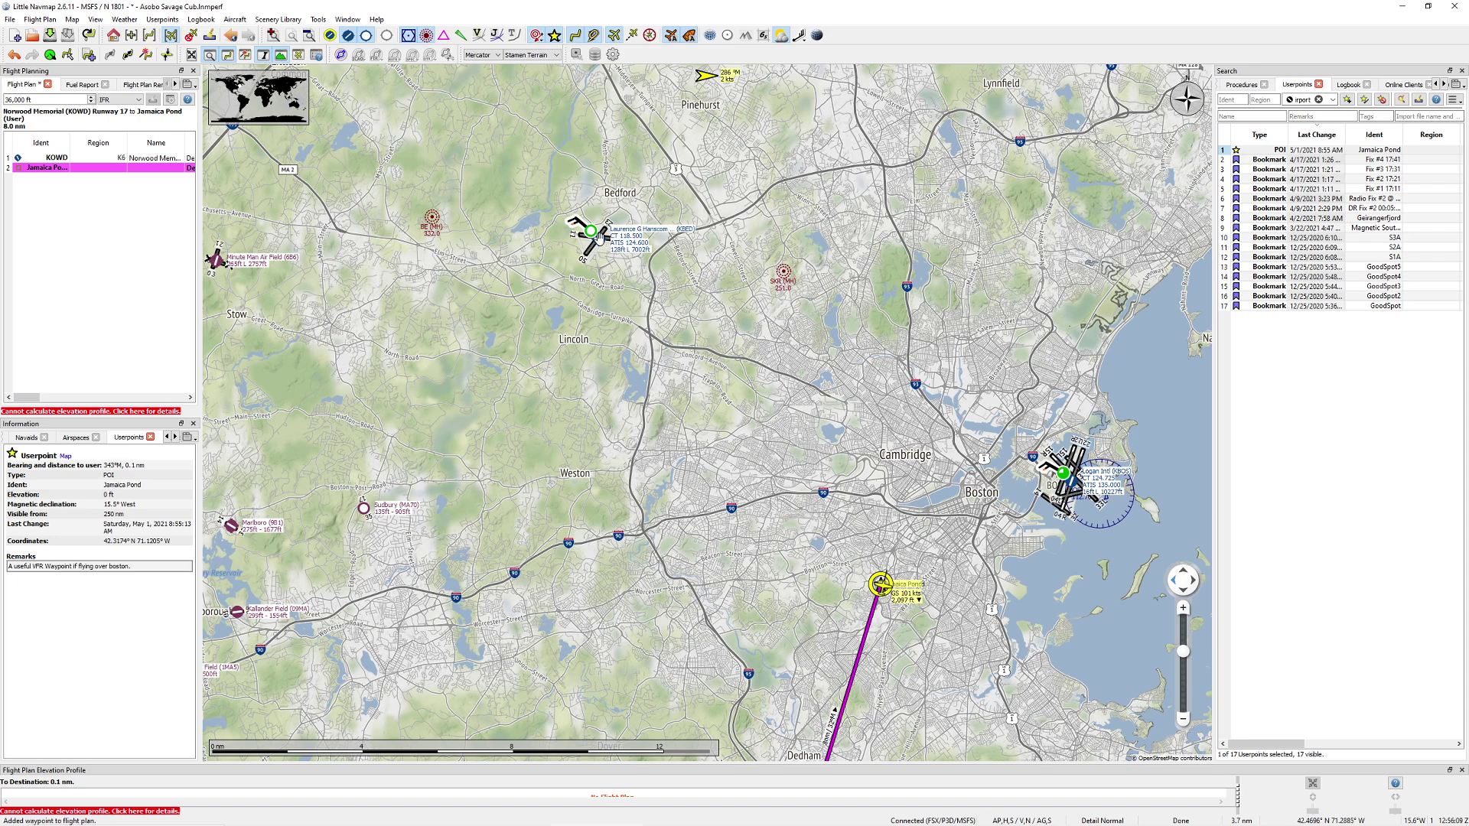
right_click(597, 233)
click(776, 444)
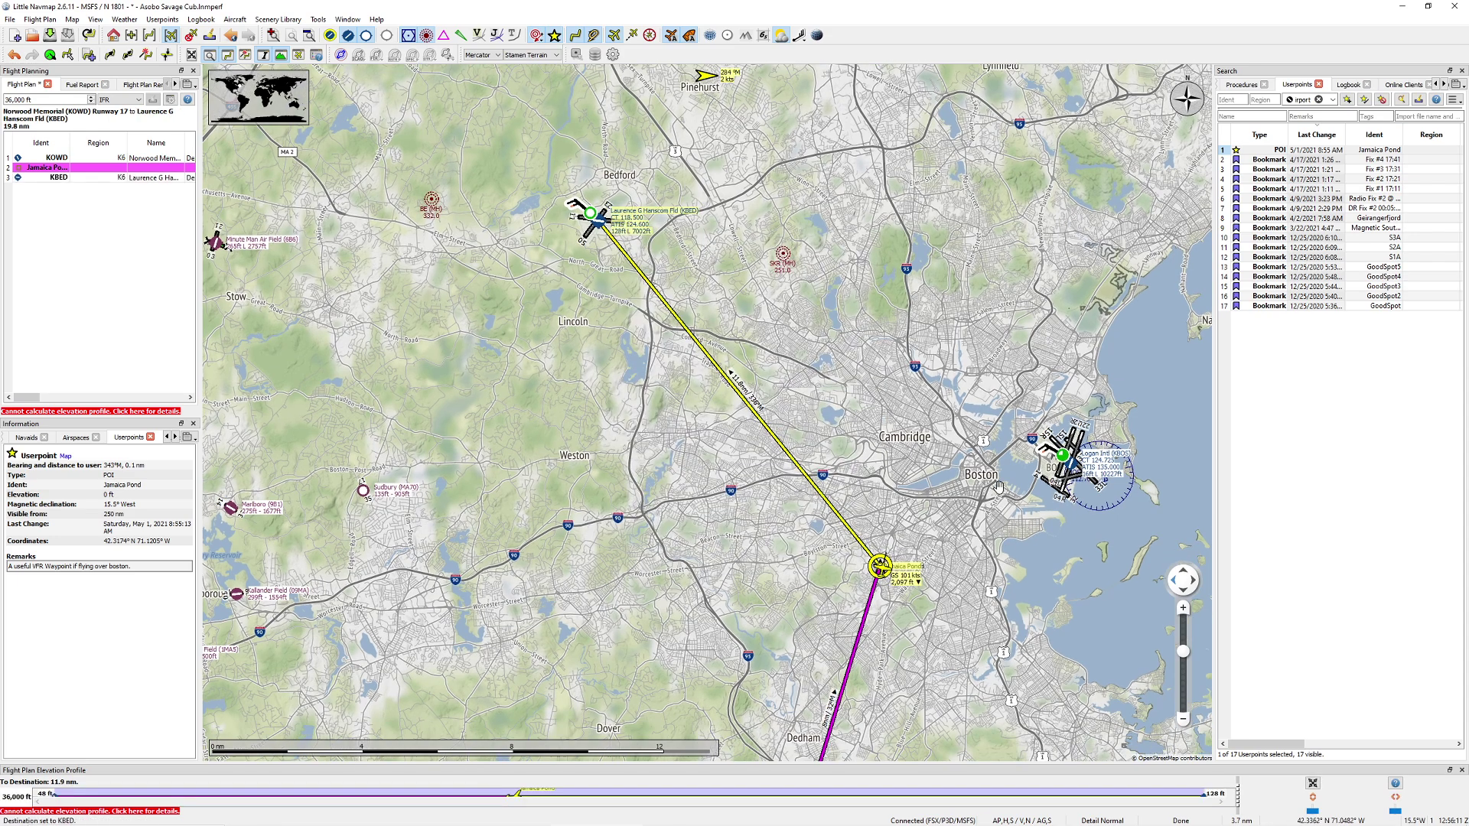
drag(1000, 487, 994, 388)
click(10, 19)
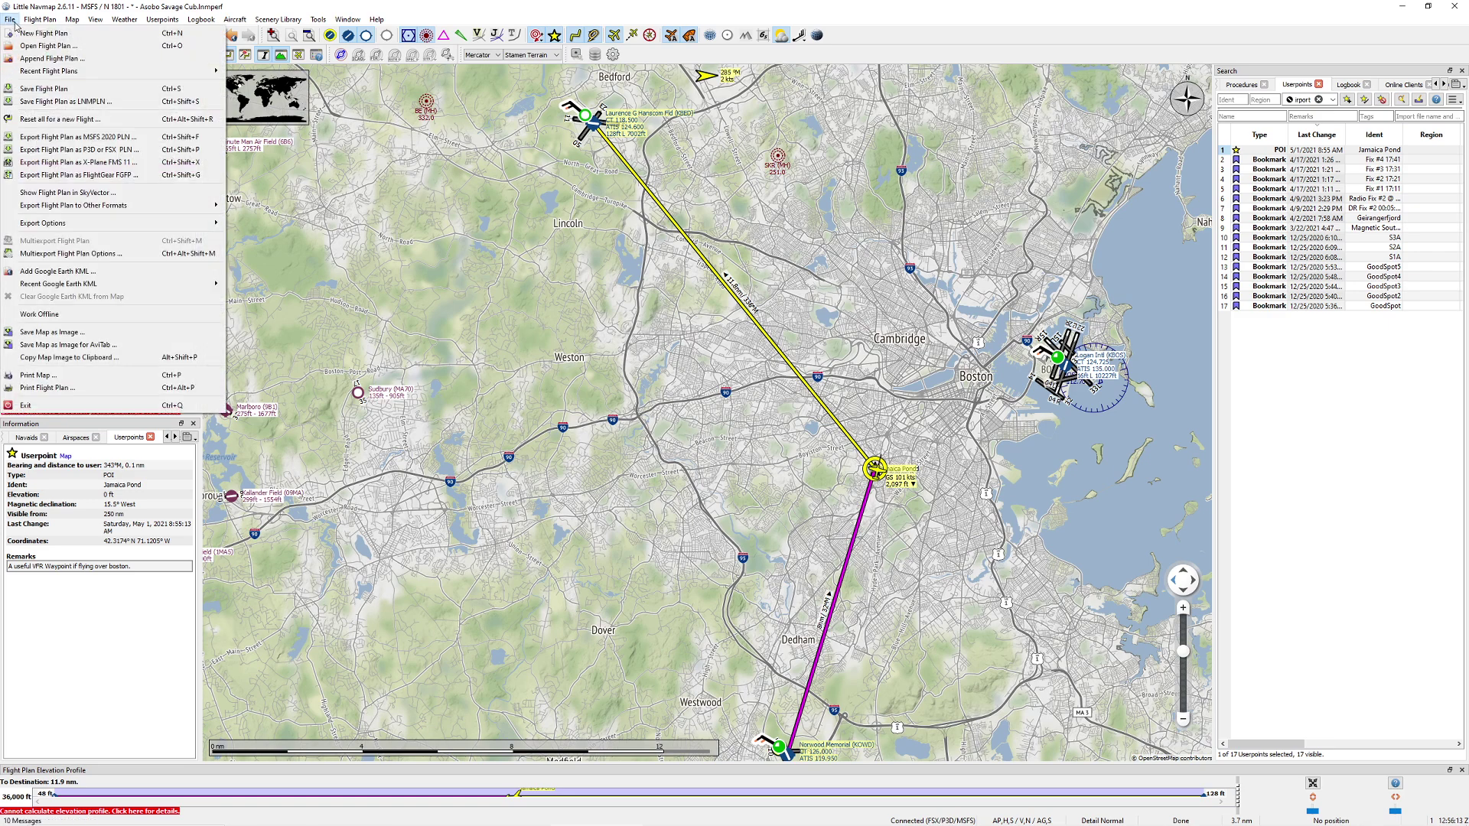
click(115, 143)
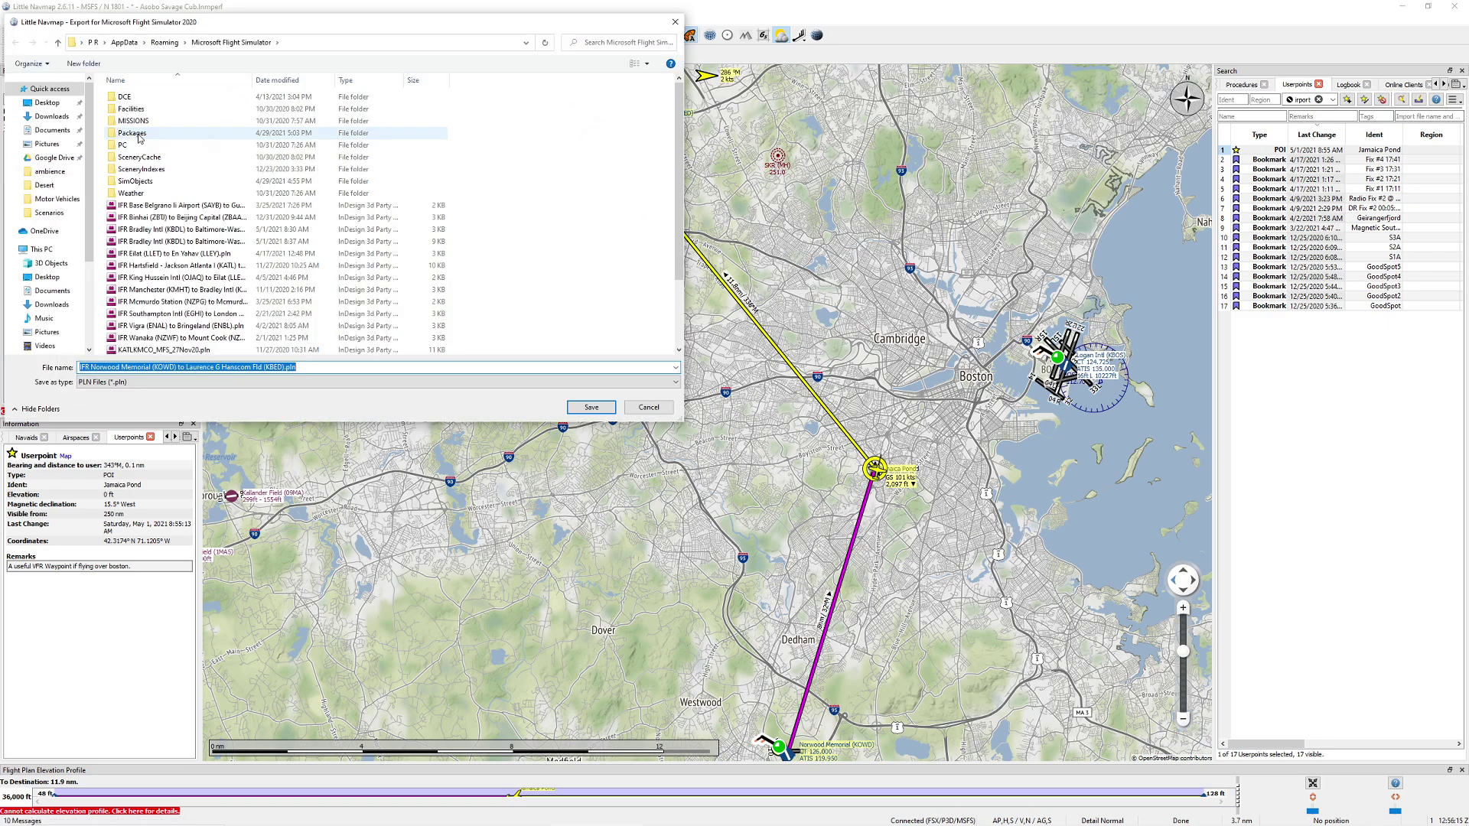
key(Return)
Step: Set the flight plan to VFR with a 2,500 ft cruise altitude and export it as an MSFS 2020 PLN file
click(119, 102)
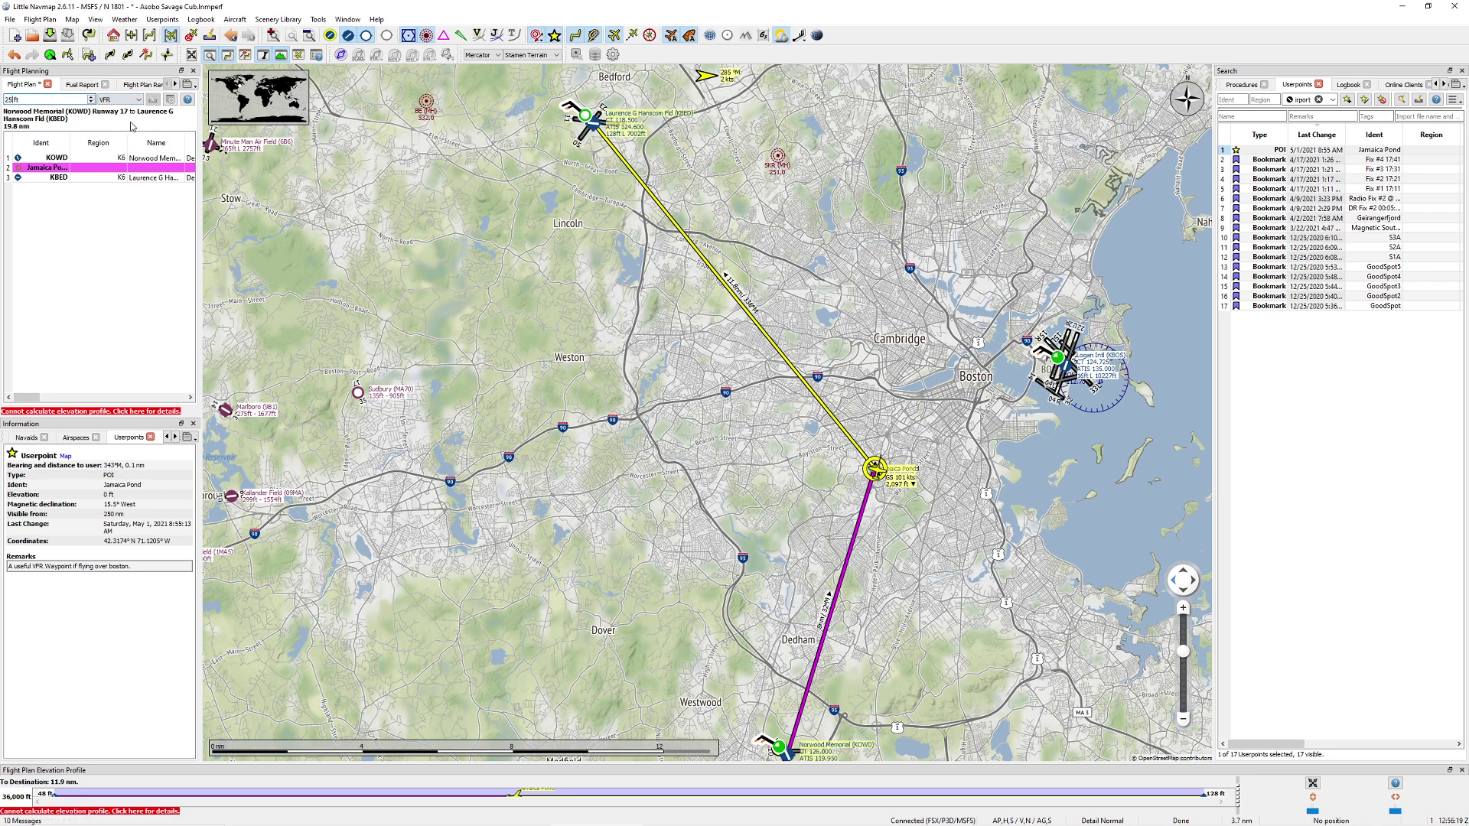
click(11, 21)
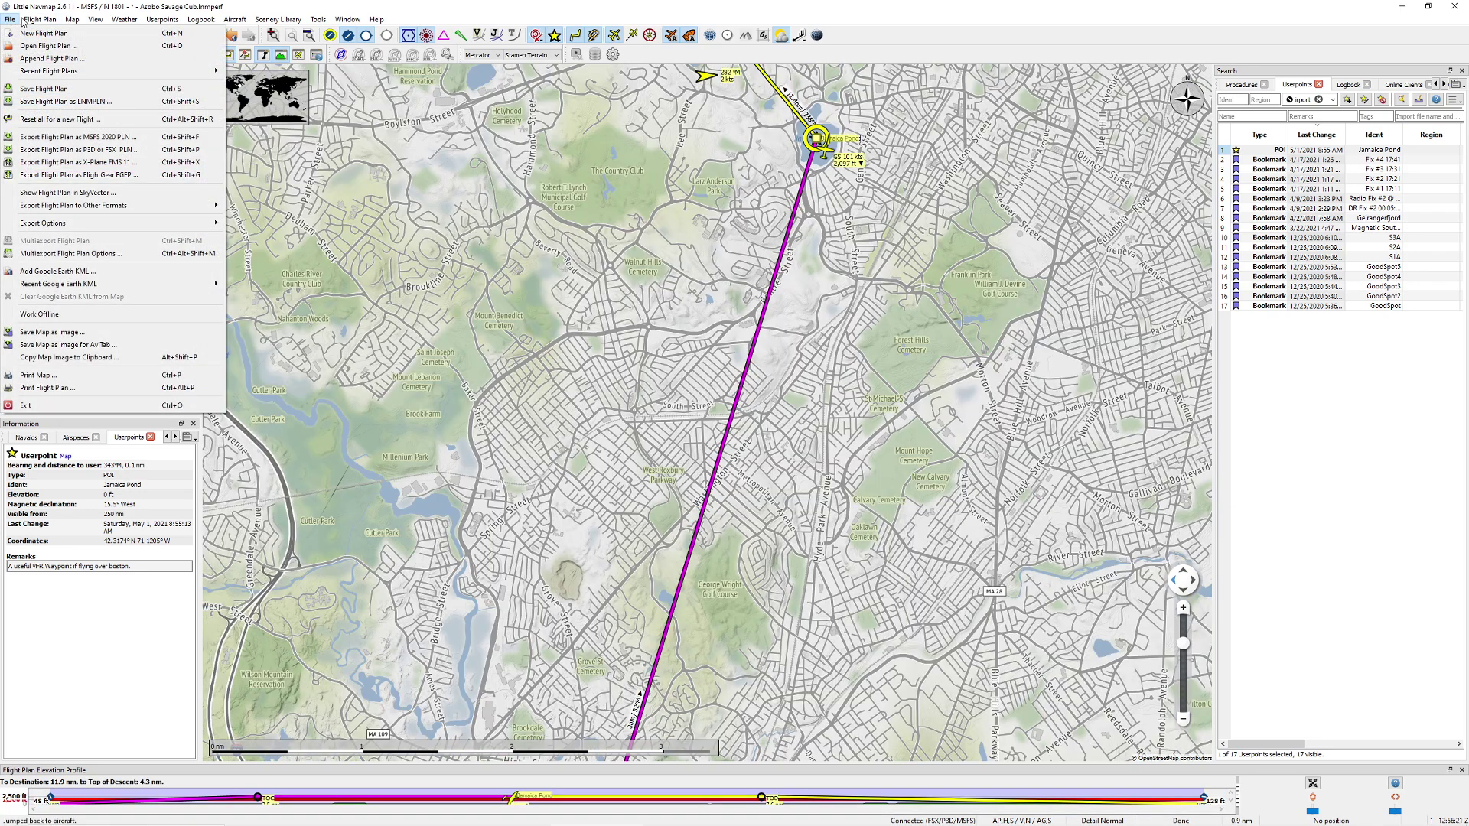
click(85, 137)
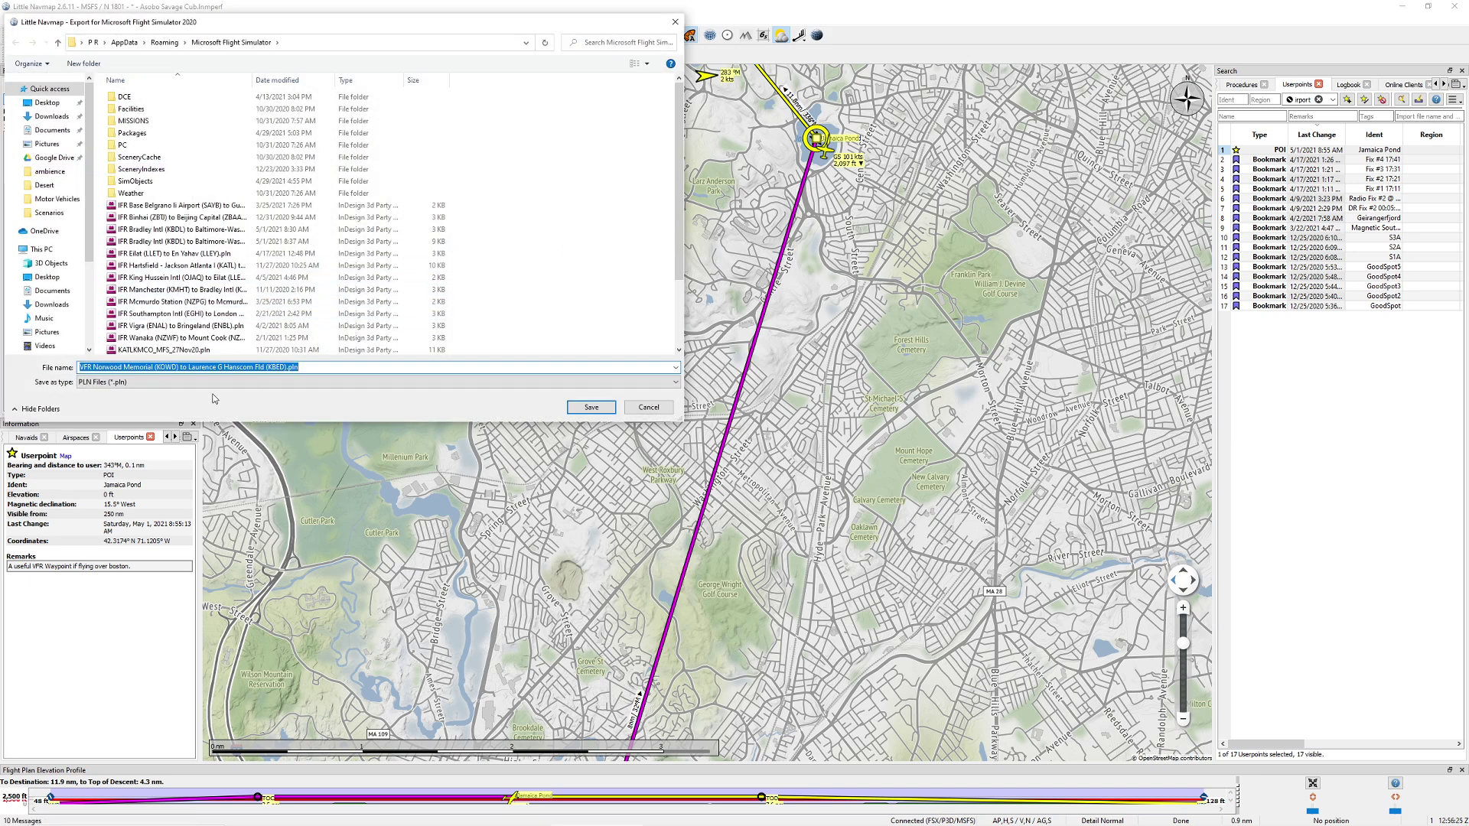
click(585, 407)
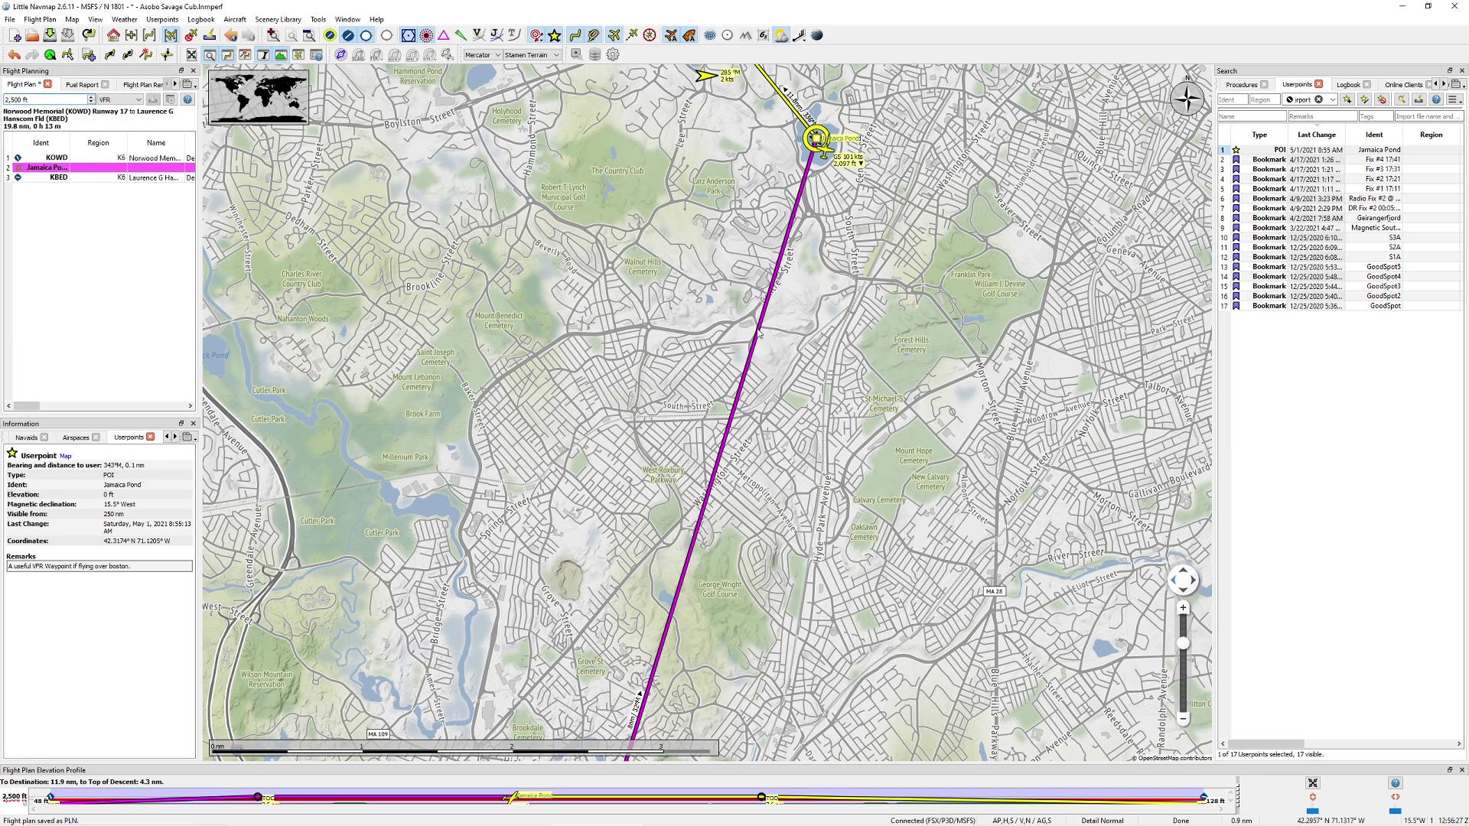
Step: Switch to Microsoft Flight Simulator and load the exported VFR flight plan from Norwood Memorial (KOWD) into the world map
scroll(639, 291, down, 2)
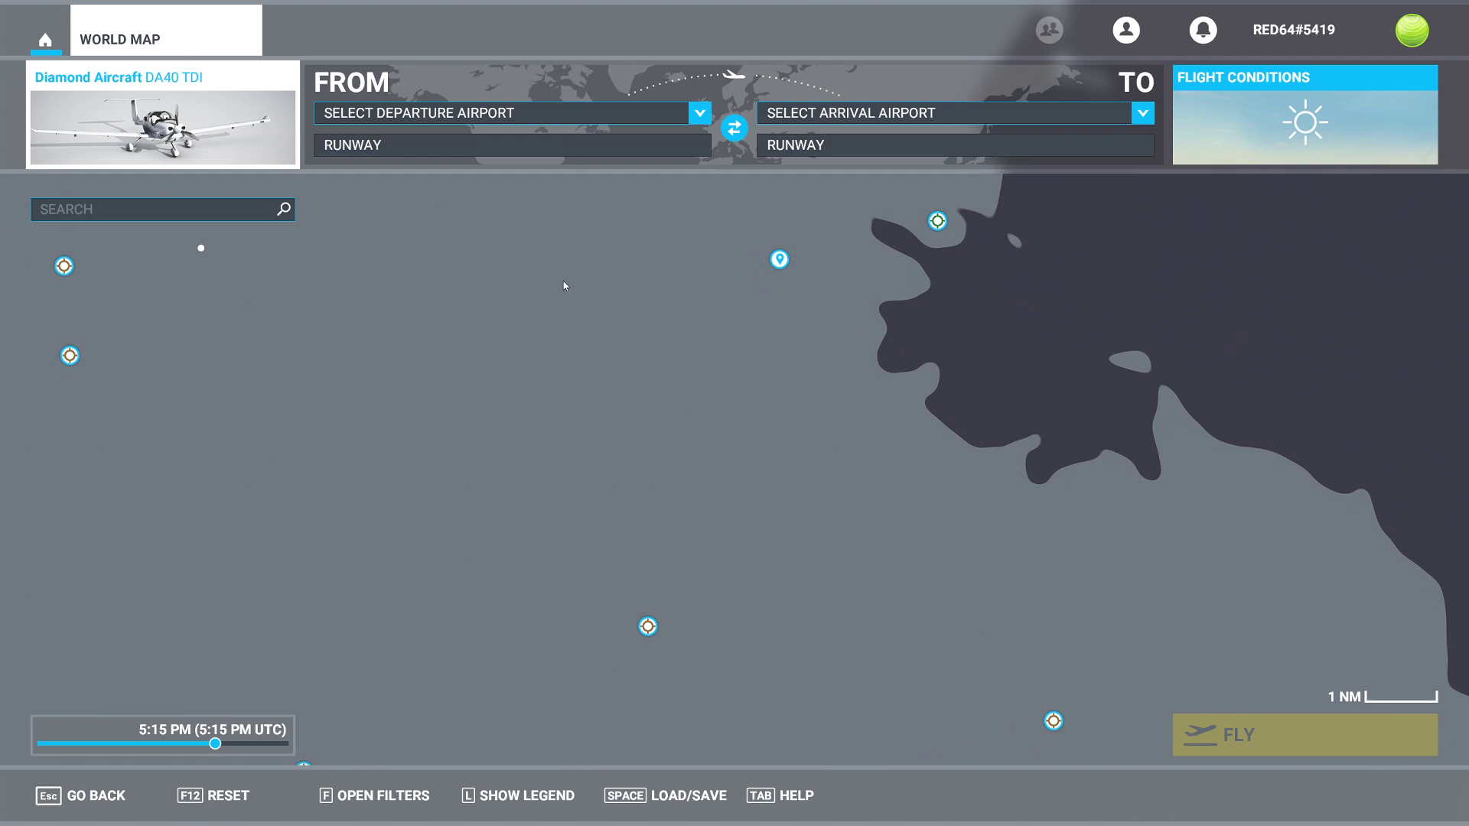
scroll(641, 360, down, 4)
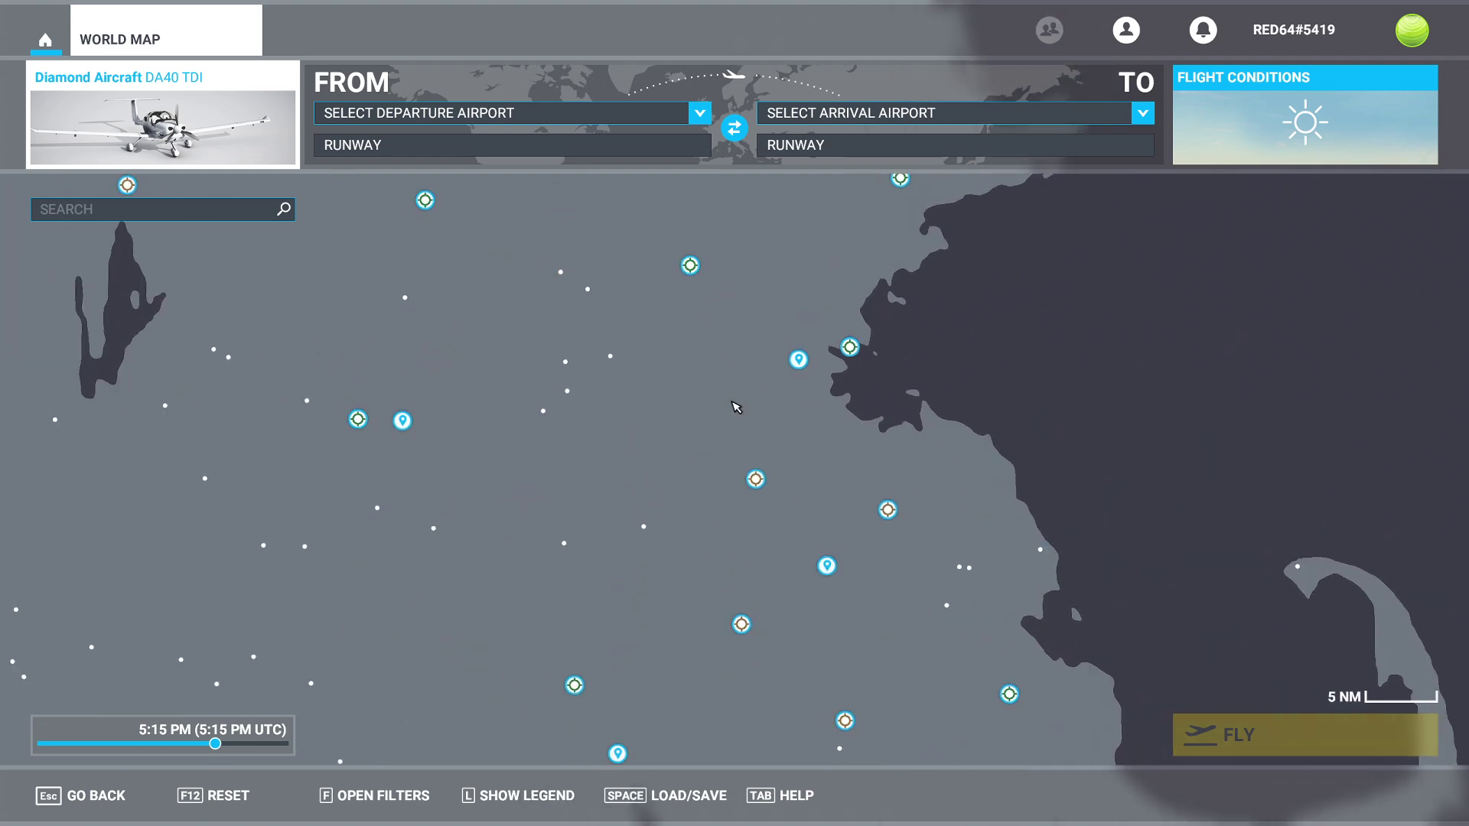
click(650, 796)
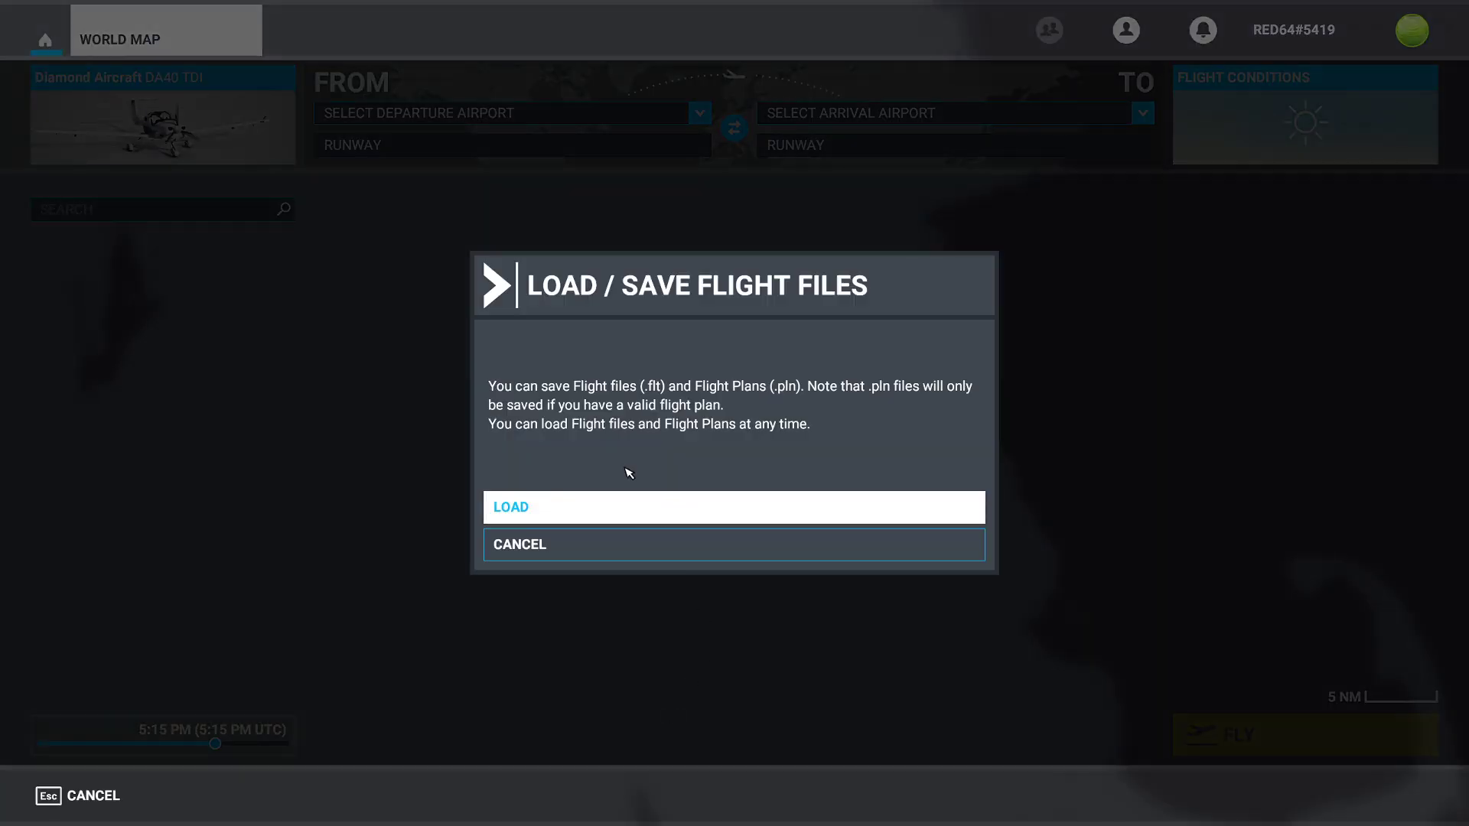
click(627, 505)
scroll(220, 305, down, 3)
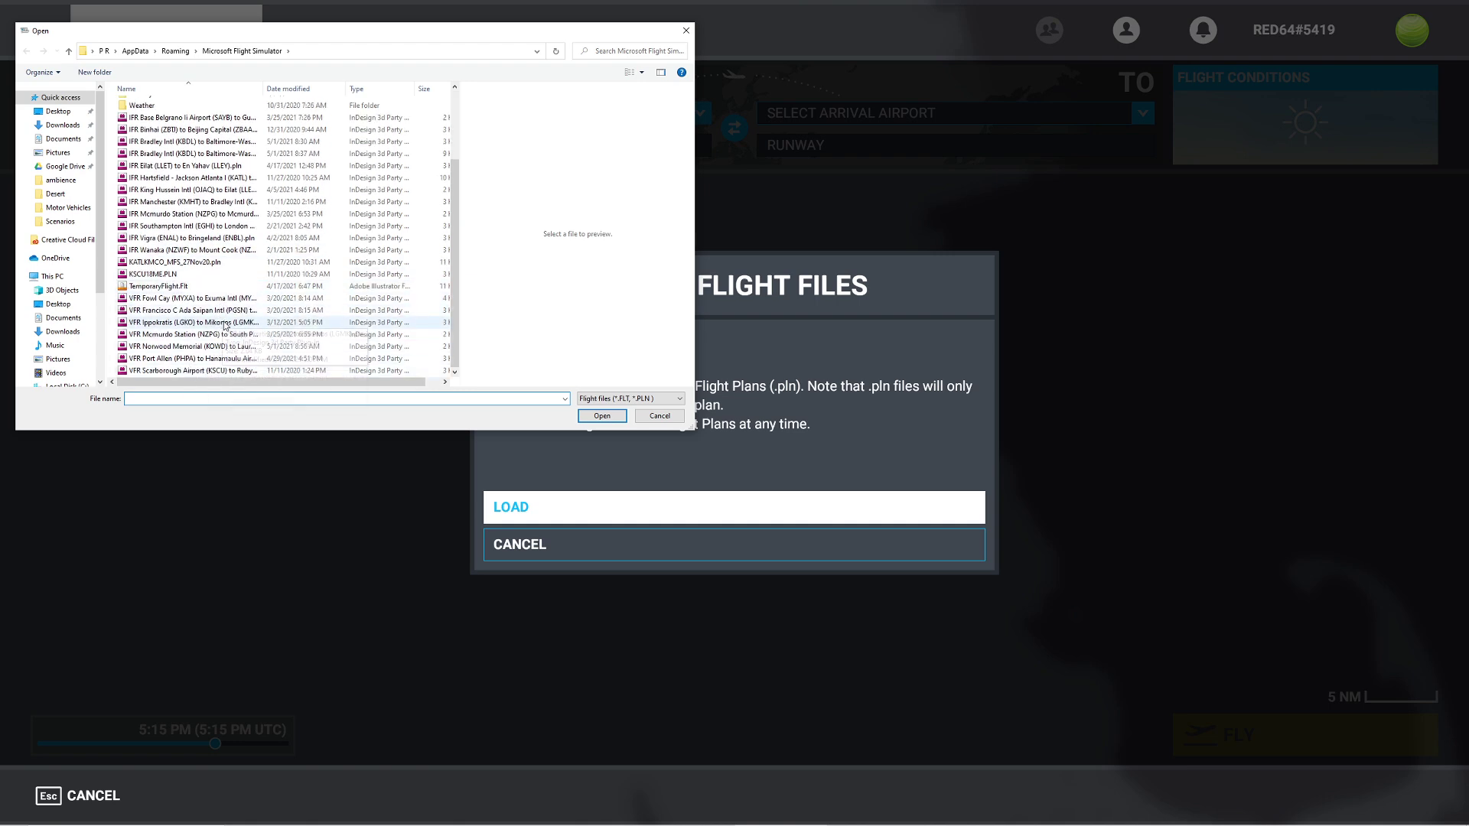
double_click(199, 346)
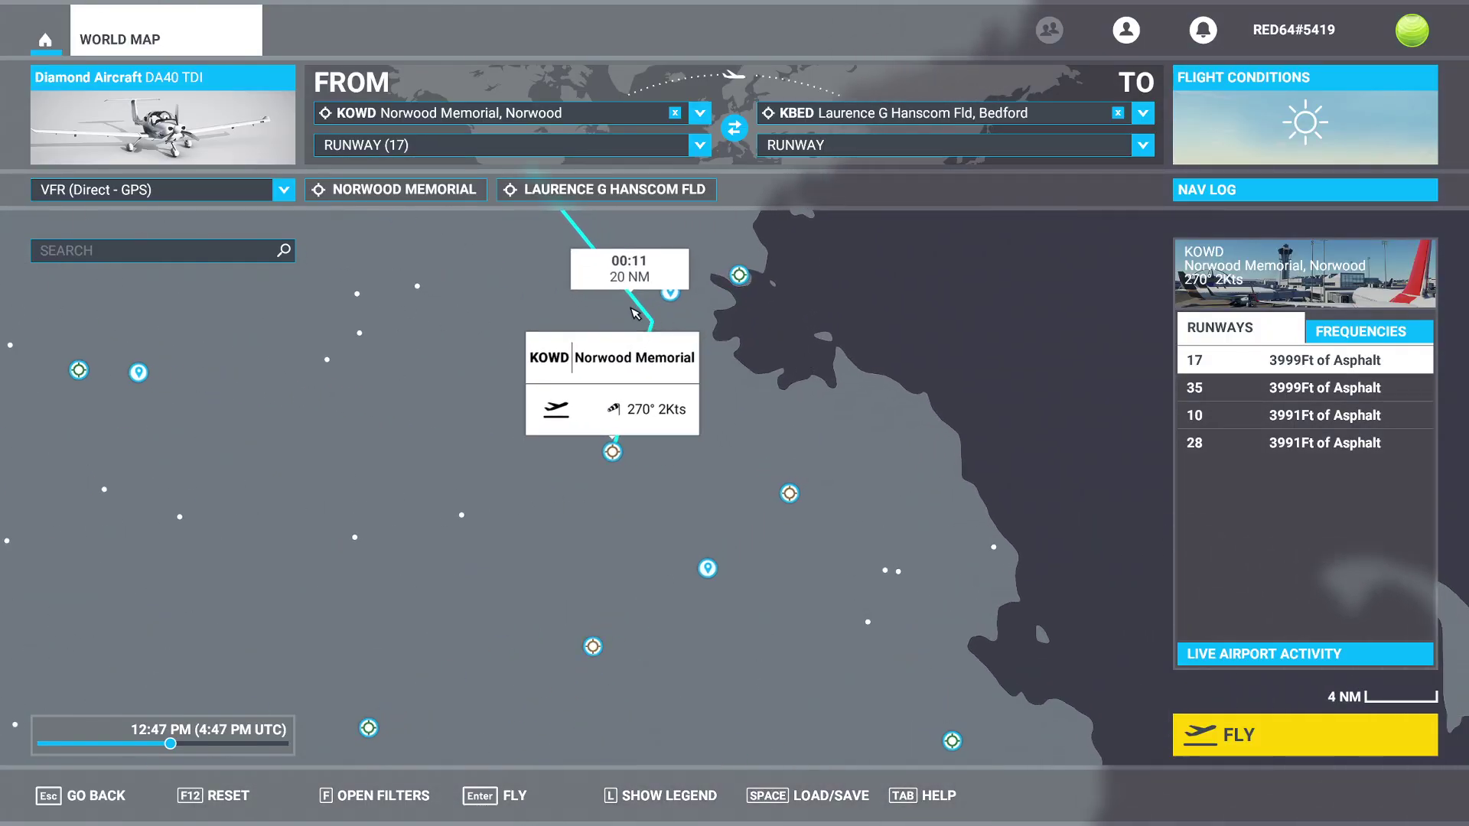
Step: Inspect the loaded route's turn at Jamaica Pond between Norwood Memorial and Laurence G Hanscom Fld on the world map
scroll(635, 313, up, 5)
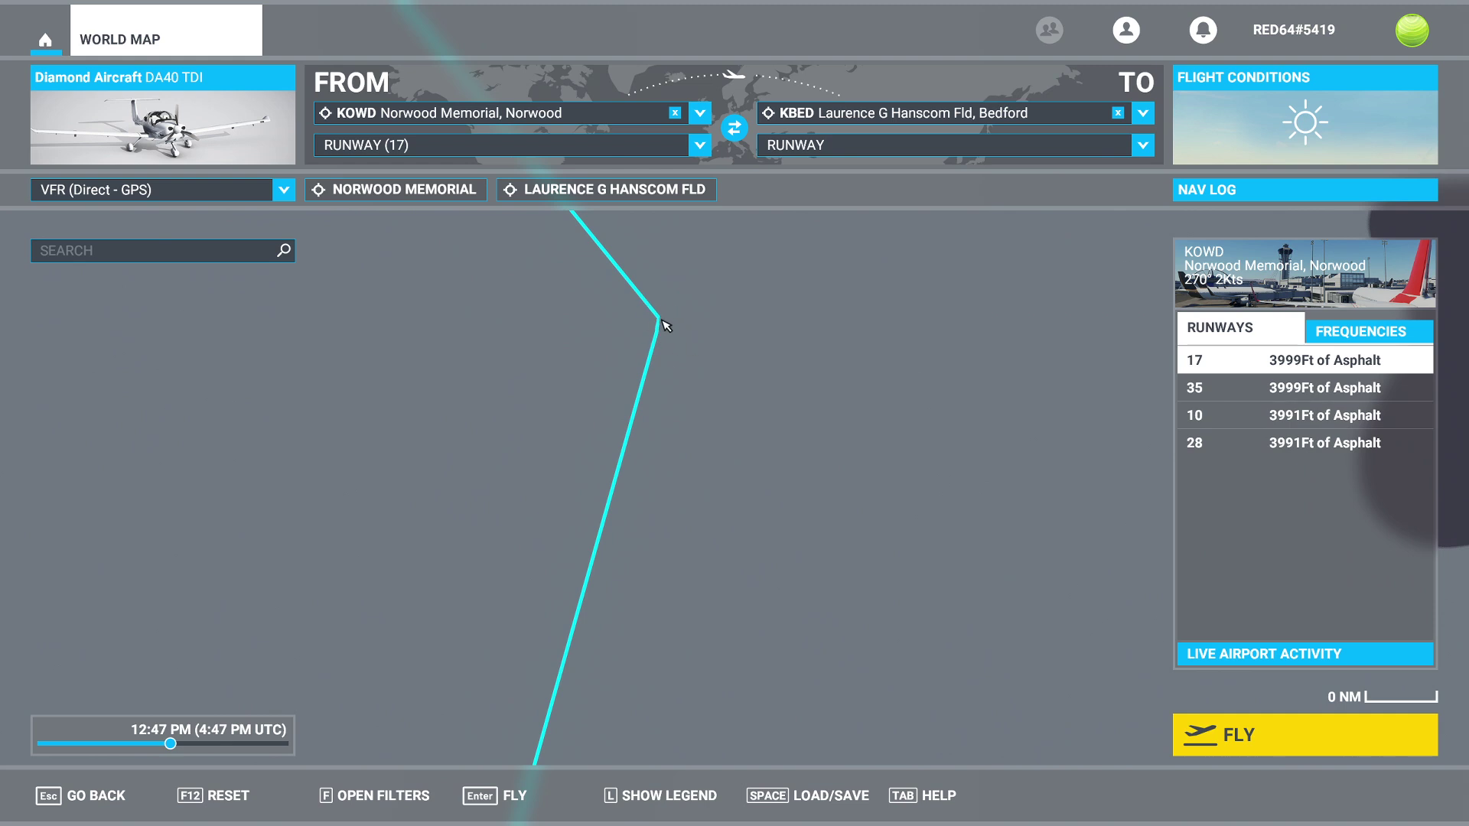
scroll(666, 335, down, 2)
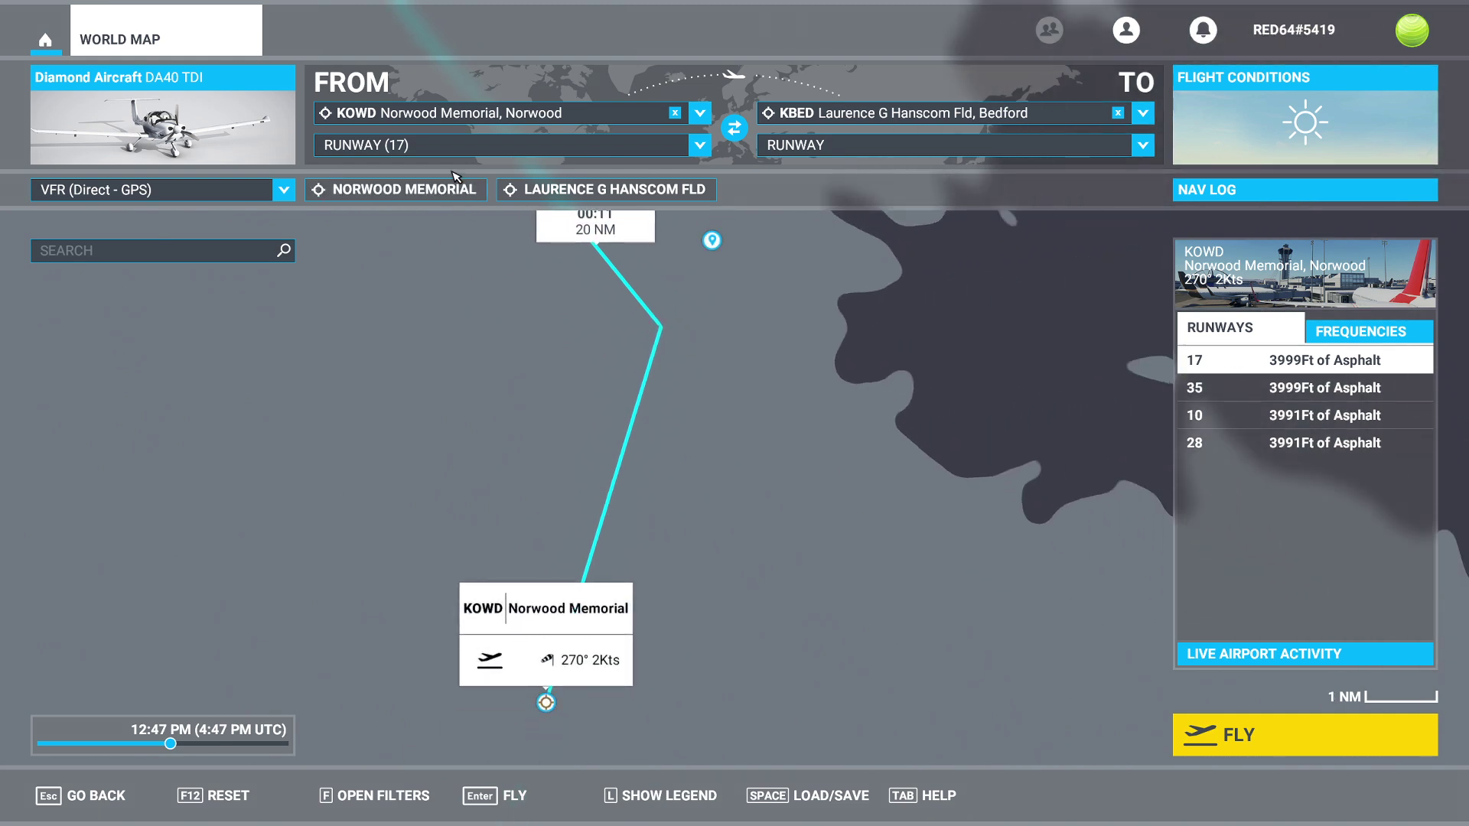
drag(702, 253, 702, 371)
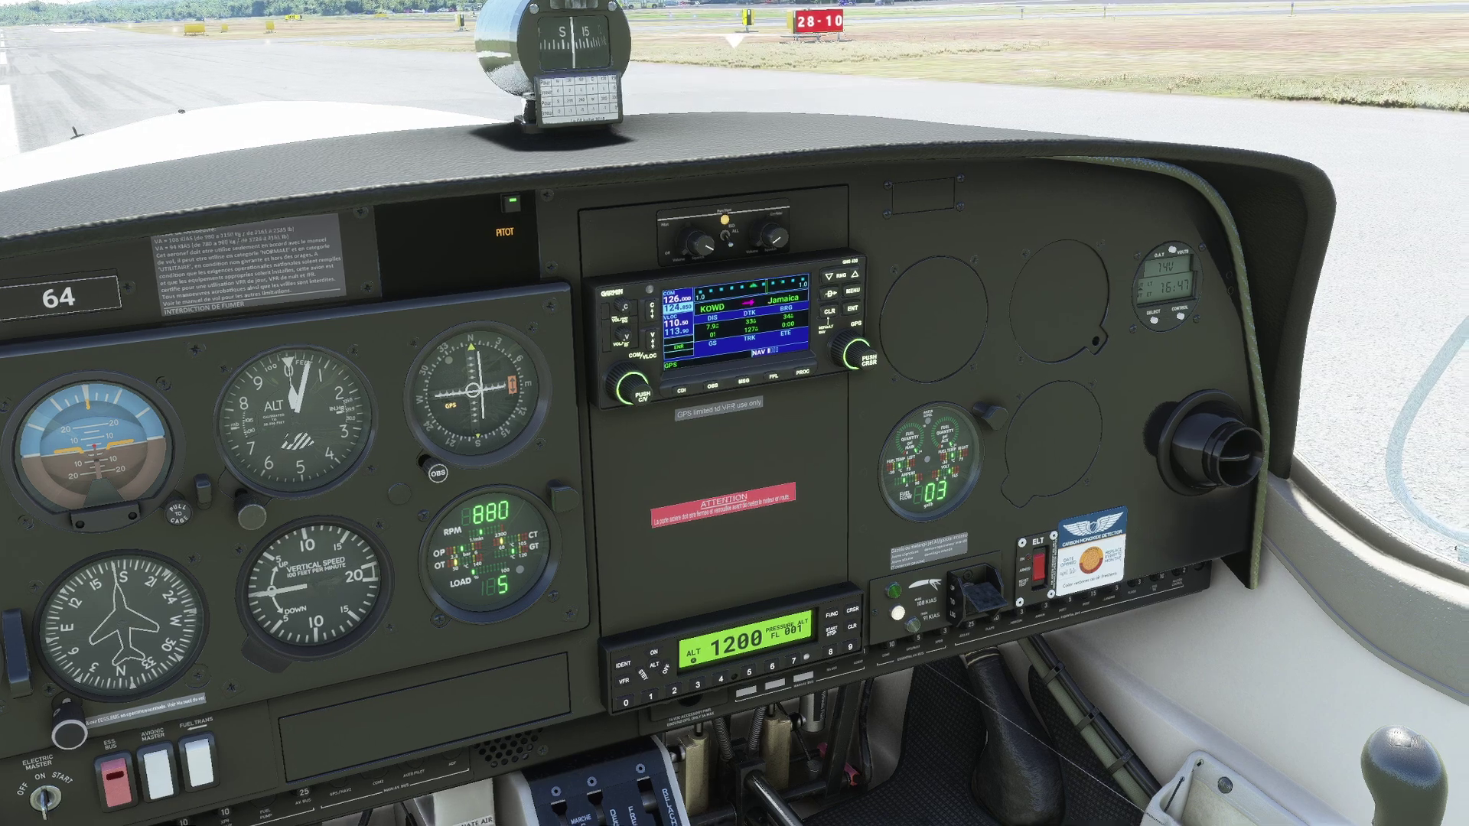
Step: Examine the active waypoint and route on the cockpit's GNS 430 and look around the runway ahead of the aircraft
scroll(735, 413, up, 5)
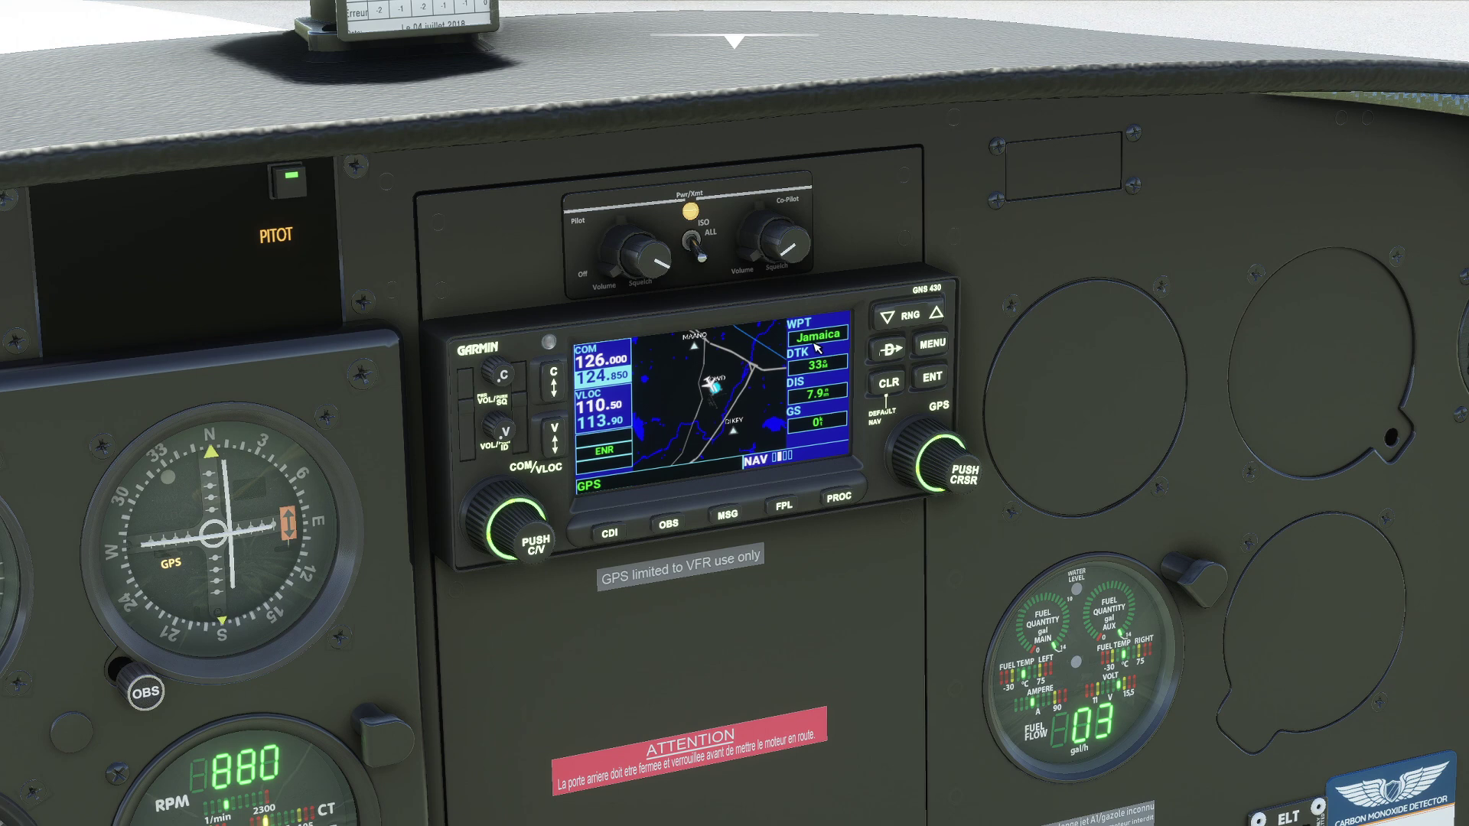
scroll(951, 476, down, 1)
scroll(951, 476, up, 1)
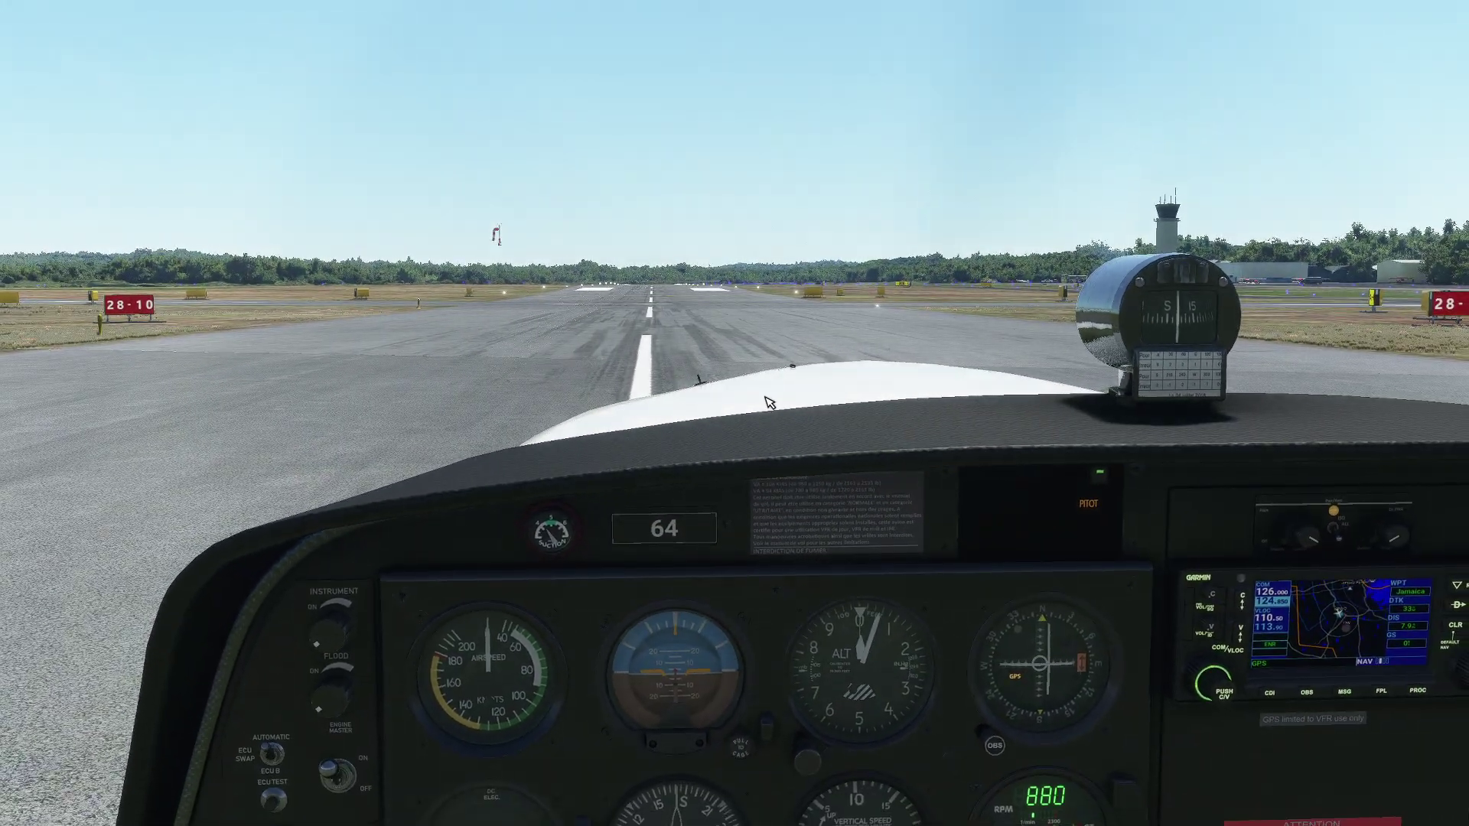
drag(768, 399, 452, 233)
scroll(757, 364, up, 3)
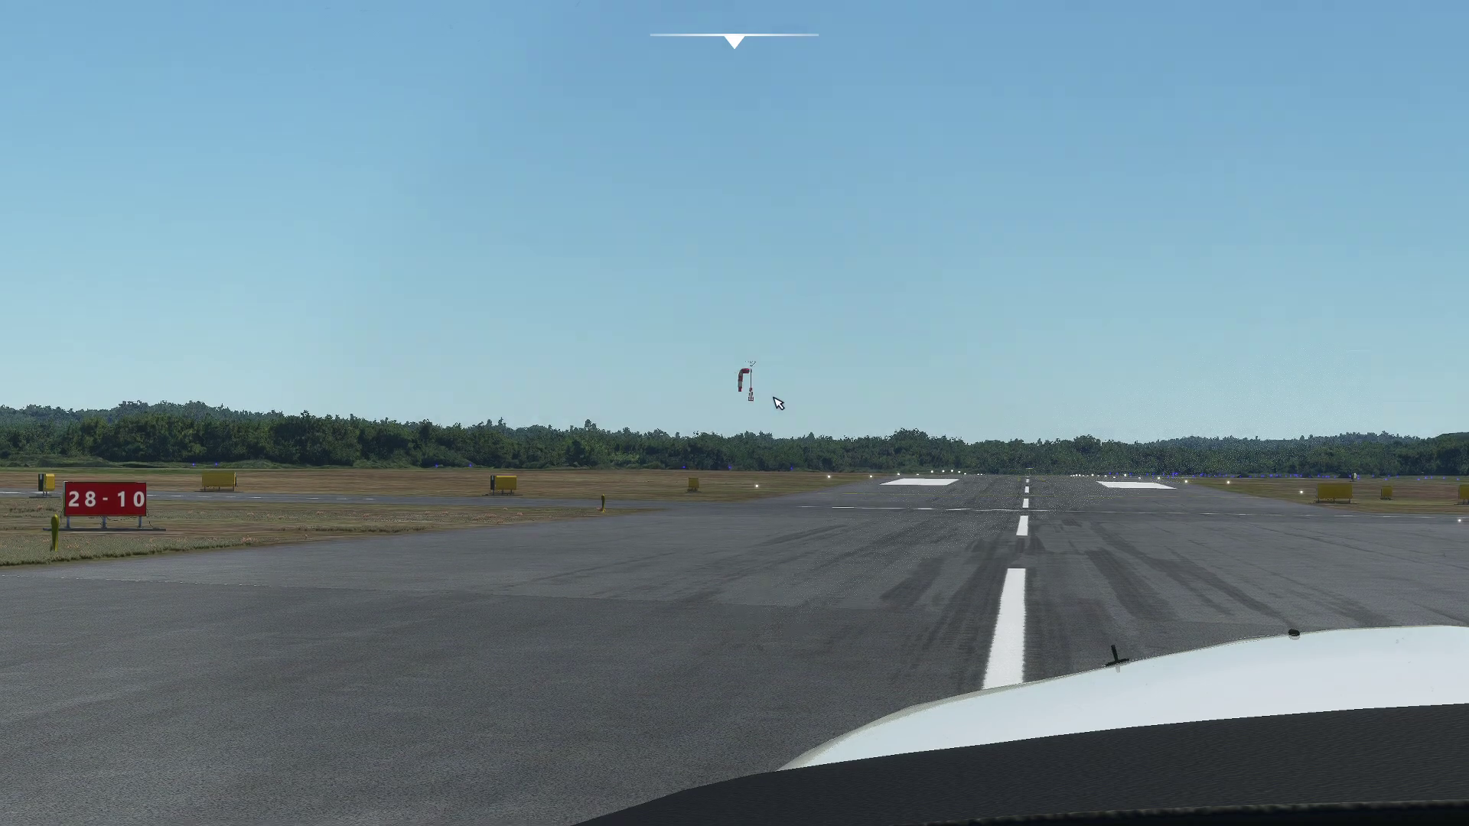
drag(775, 400, 1367, 750)
scroll(734, 413, down, 3)
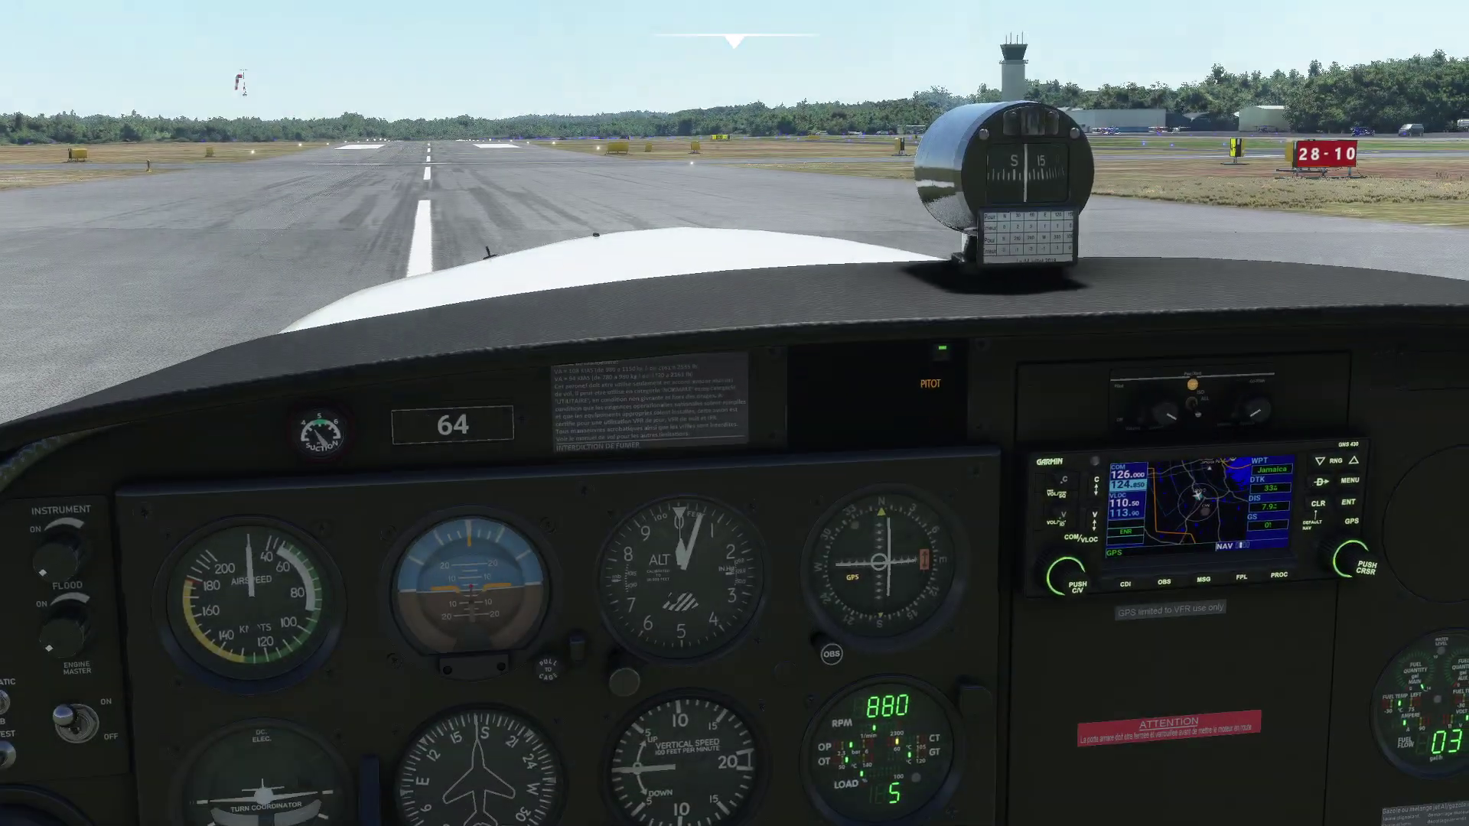